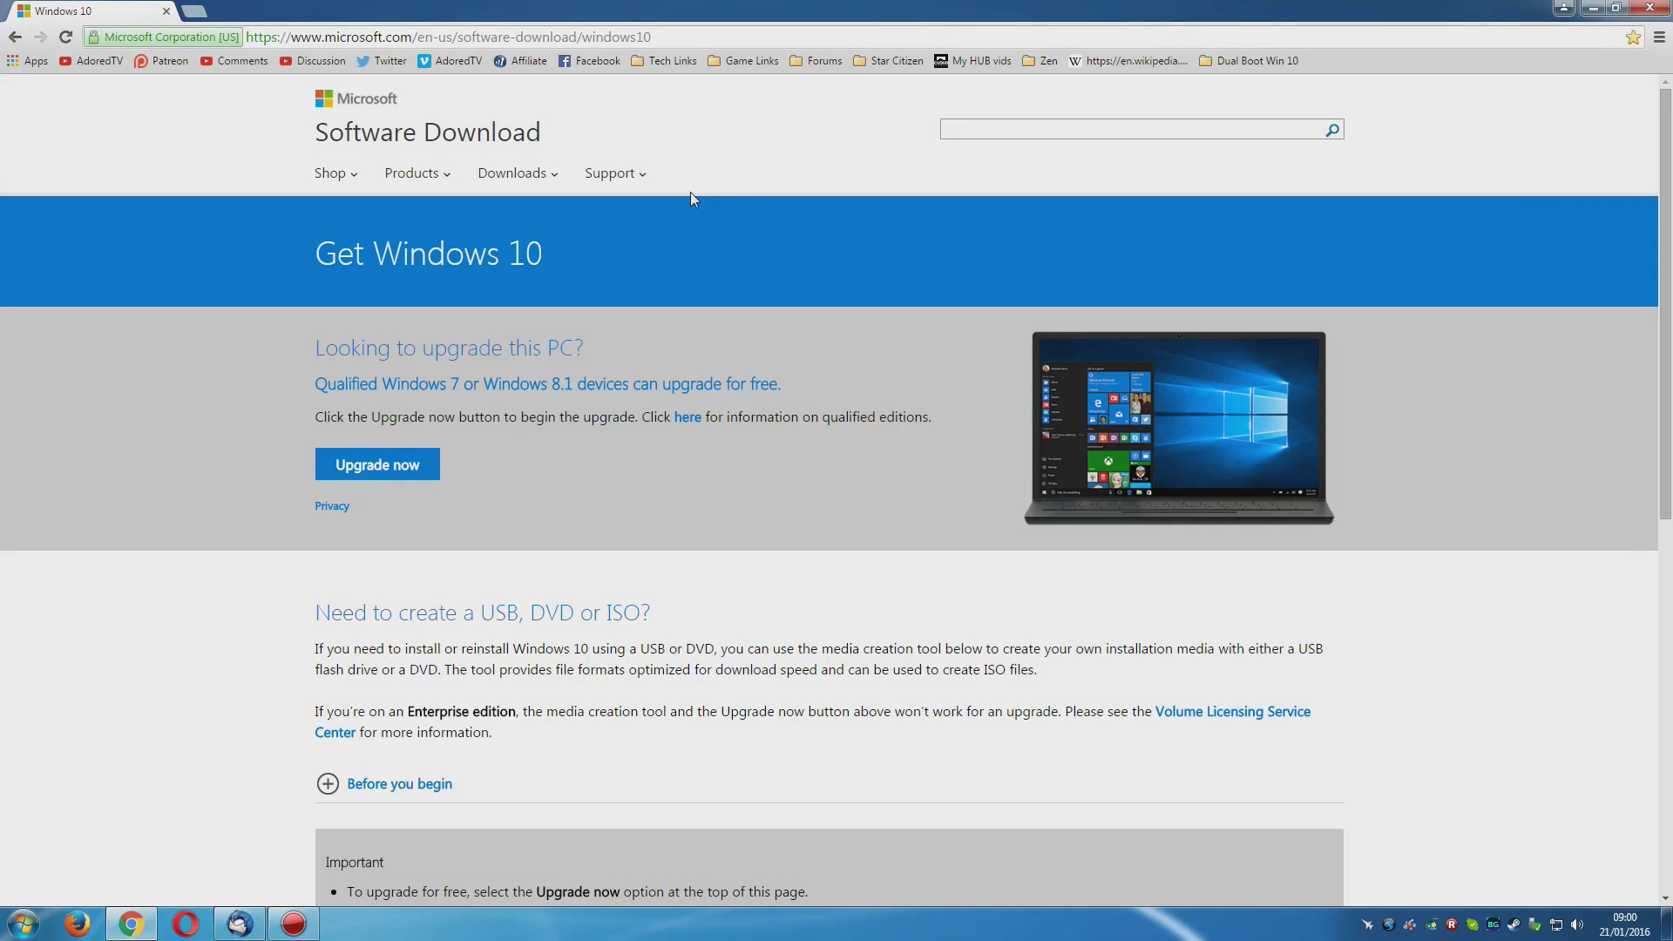
Step: Point out the Get Windows 10 page address and free upgrade offer, scrolling down the page
{"action": "left_click", "coordinate": [305, 39]}
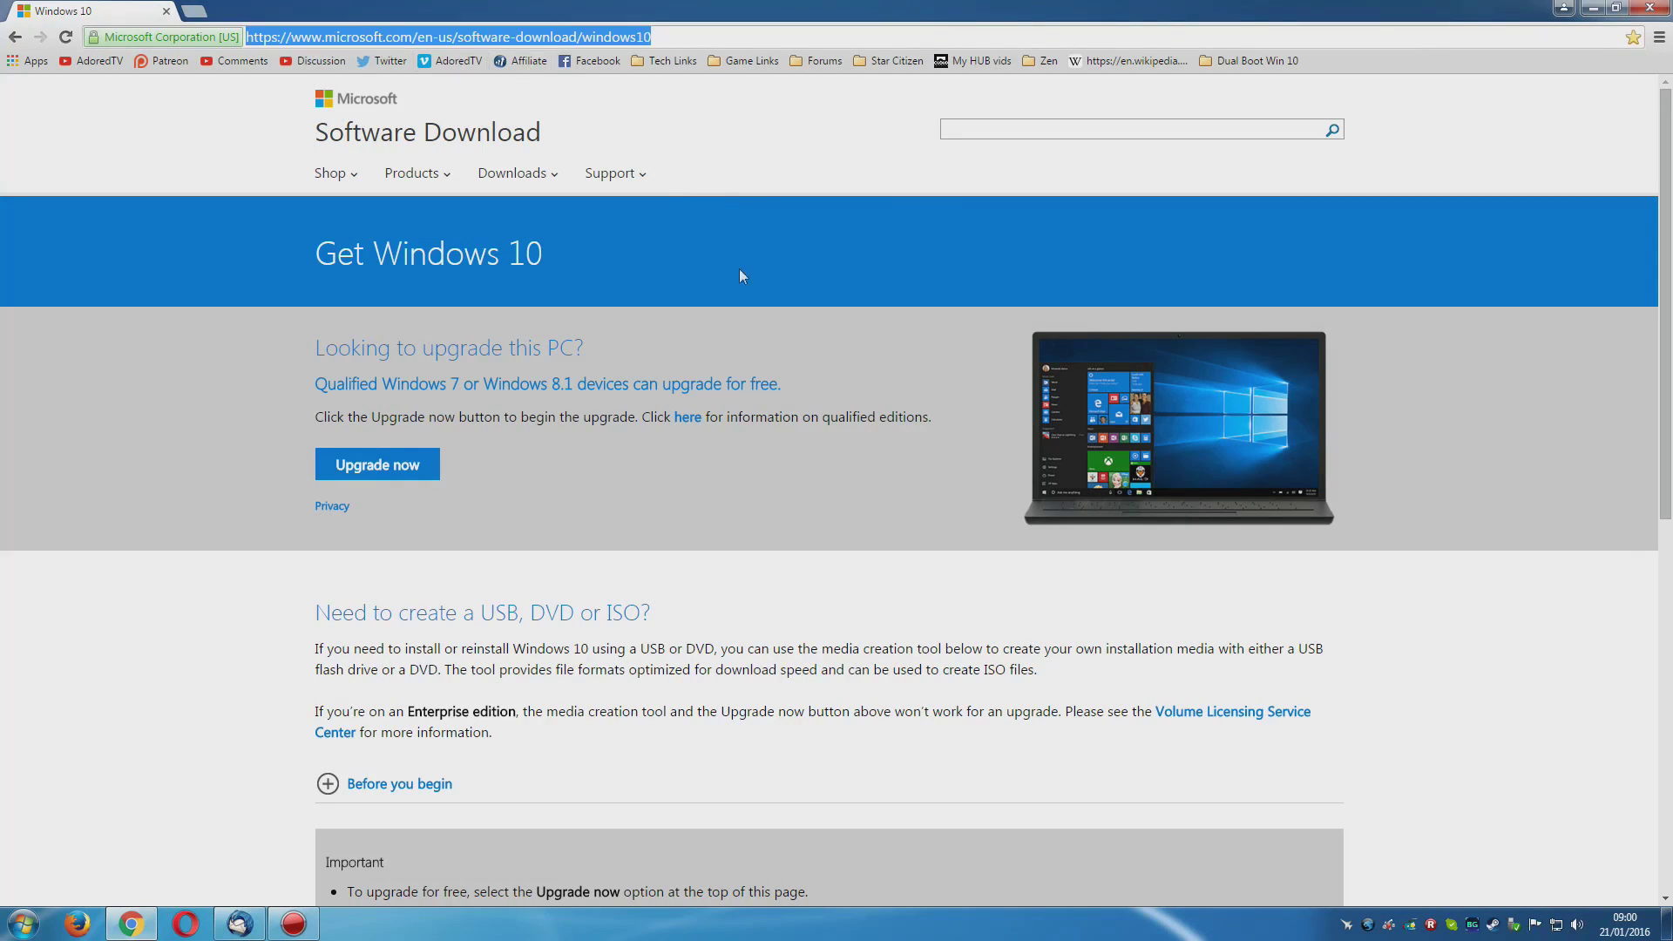
{"action": "left_click", "coordinate": [397, 471]}
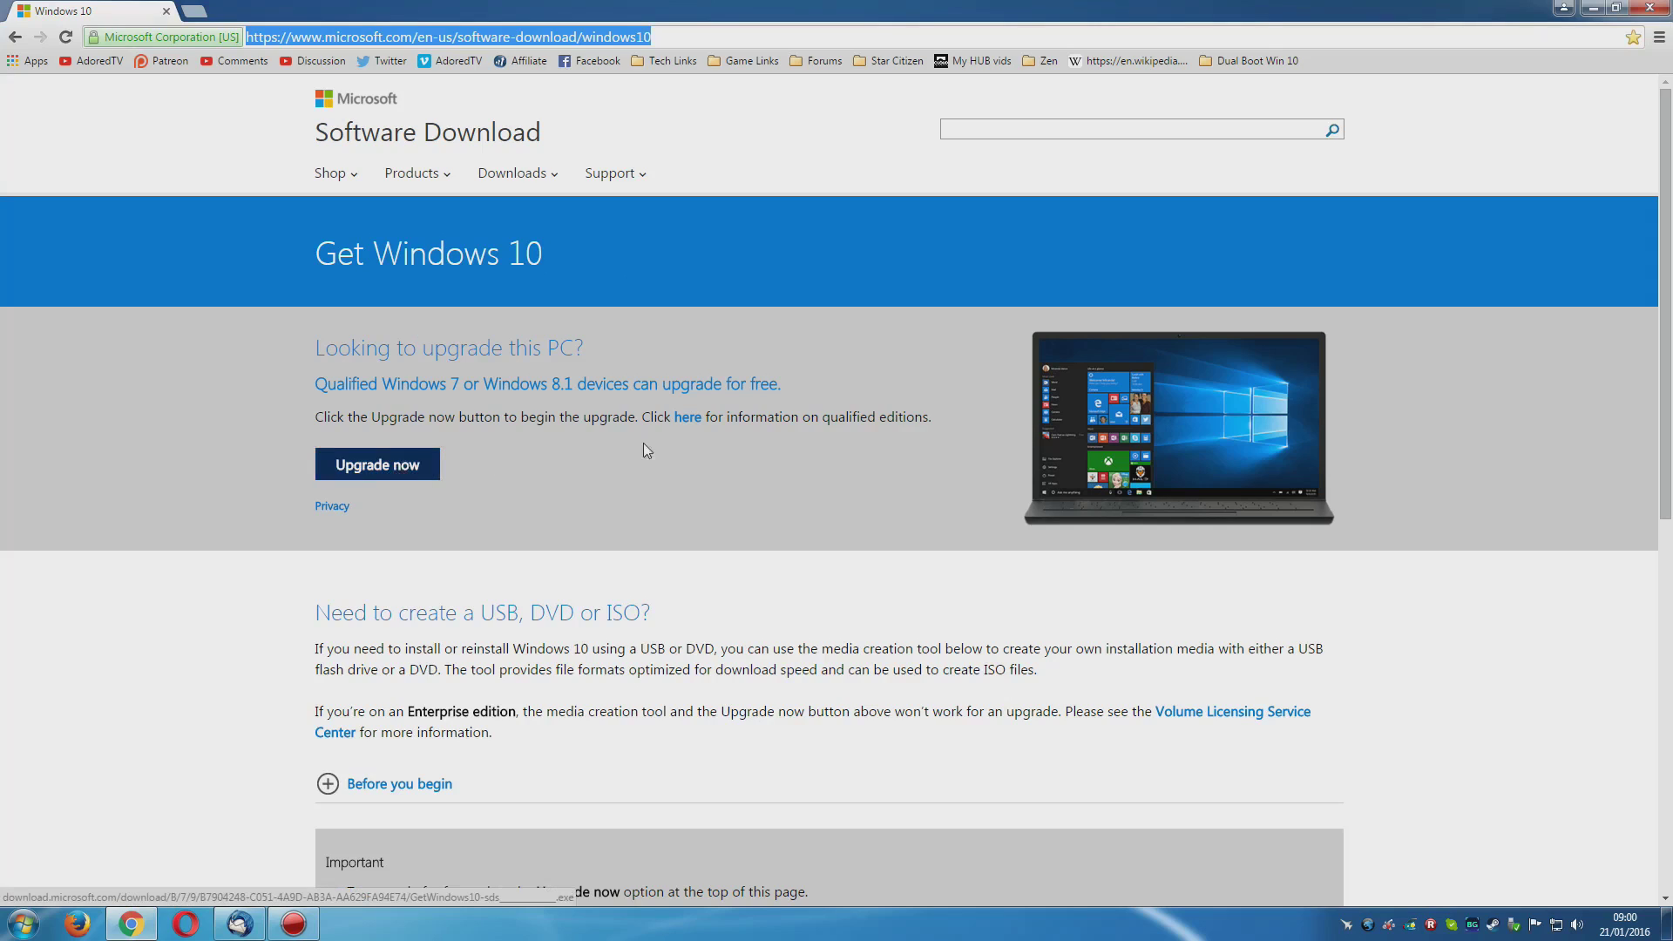
{"action": "scroll", "coordinate": [751, 305], "scroll_direction": "down", "scroll_amount": 3}
{"action": "scroll", "coordinate": [751, 302], "scroll_direction": "down", "scroll_amount": 1}
{"action": "left_click_drag", "start_coordinate": [315, 264], "coordinate": [656, 273]}
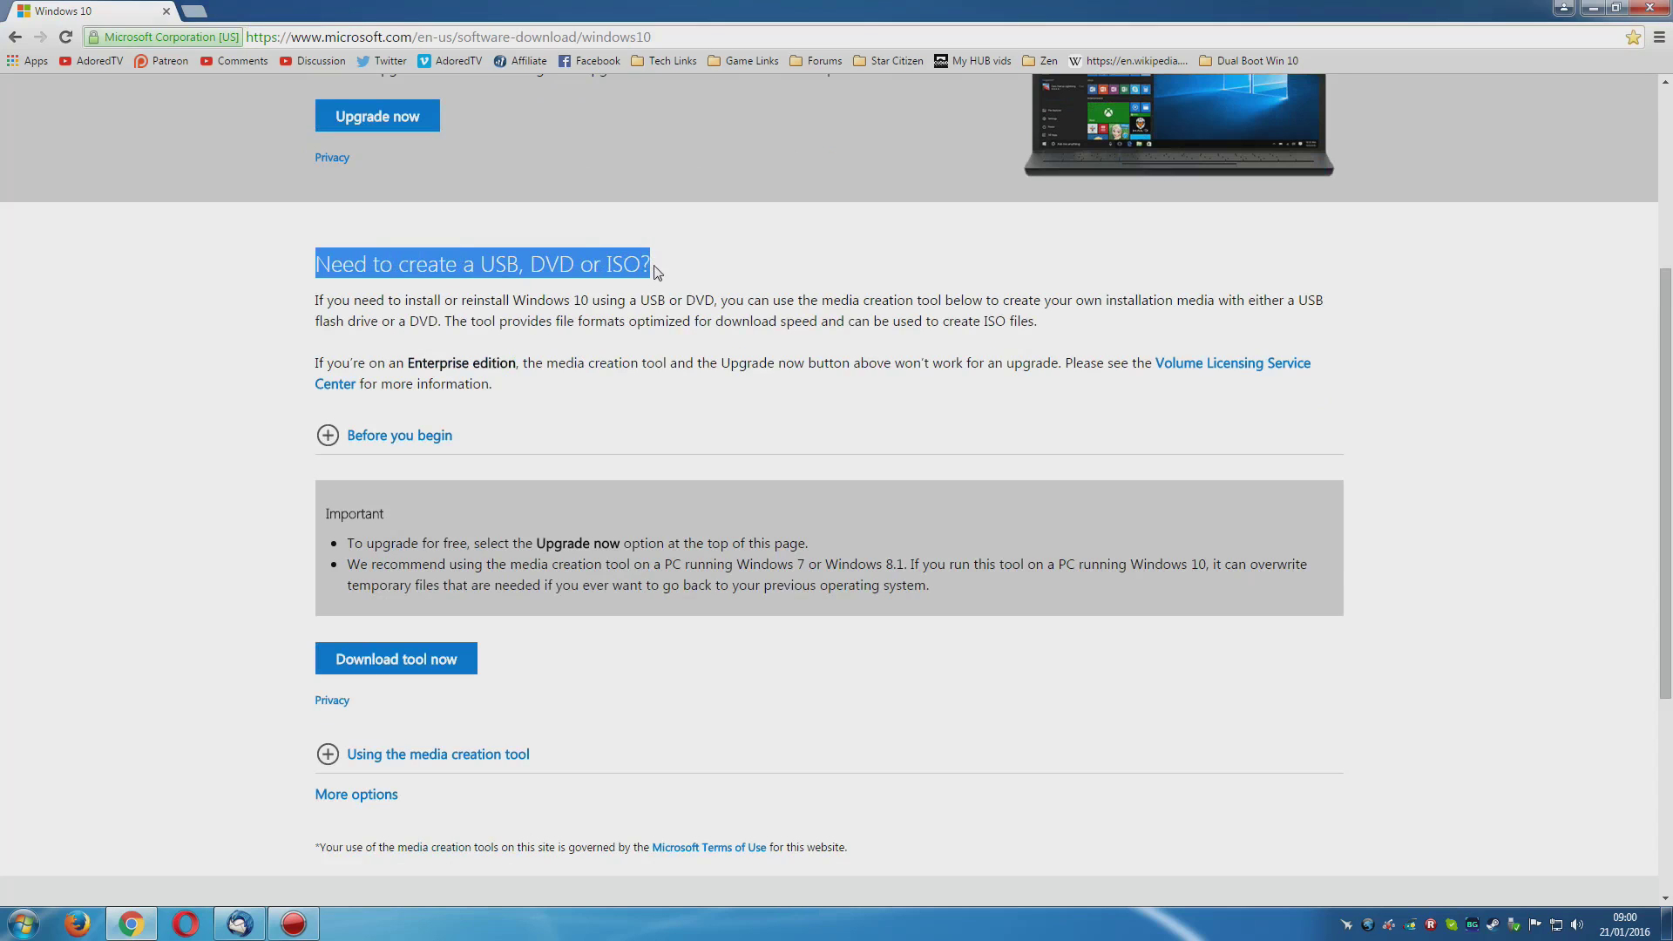
Step: Highlight DVD and USB in the 'Need to create a USB, DVD or ISO?' heading
{"action": "scroll", "coordinate": [656, 272], "scroll_direction": "up", "scroll_amount": 1}
{"action": "left_click_drag", "start_coordinate": [608, 351], "coordinate": [662, 354]}
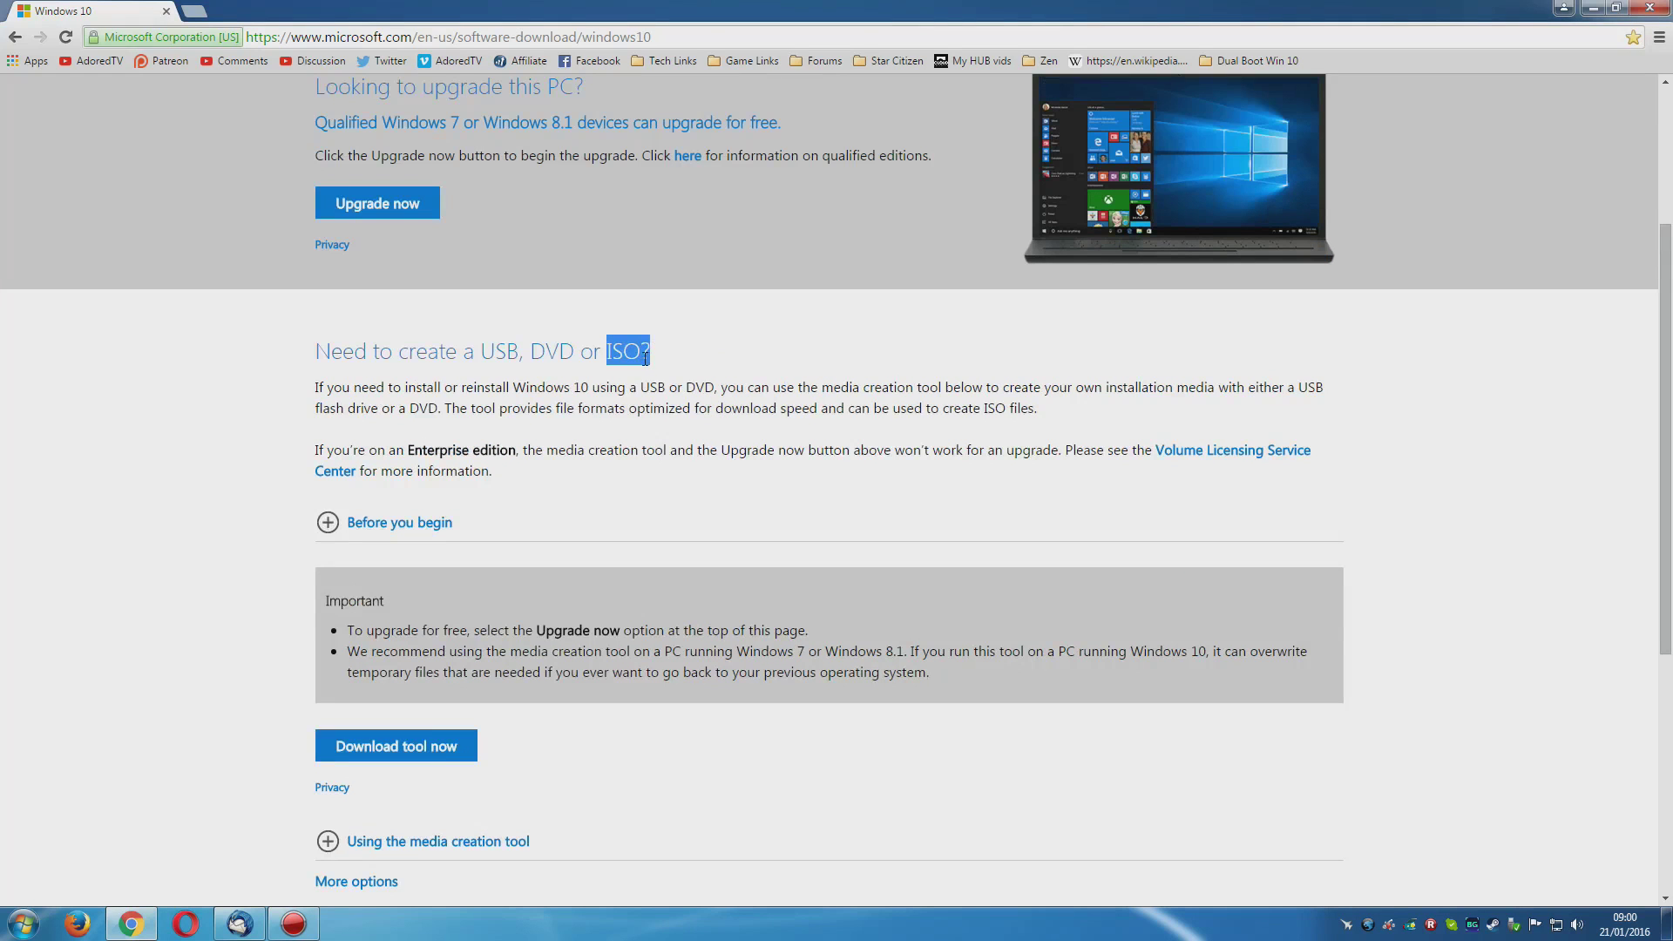
{"action": "left_click_drag", "start_coordinate": [480, 351], "coordinate": [575, 352]}
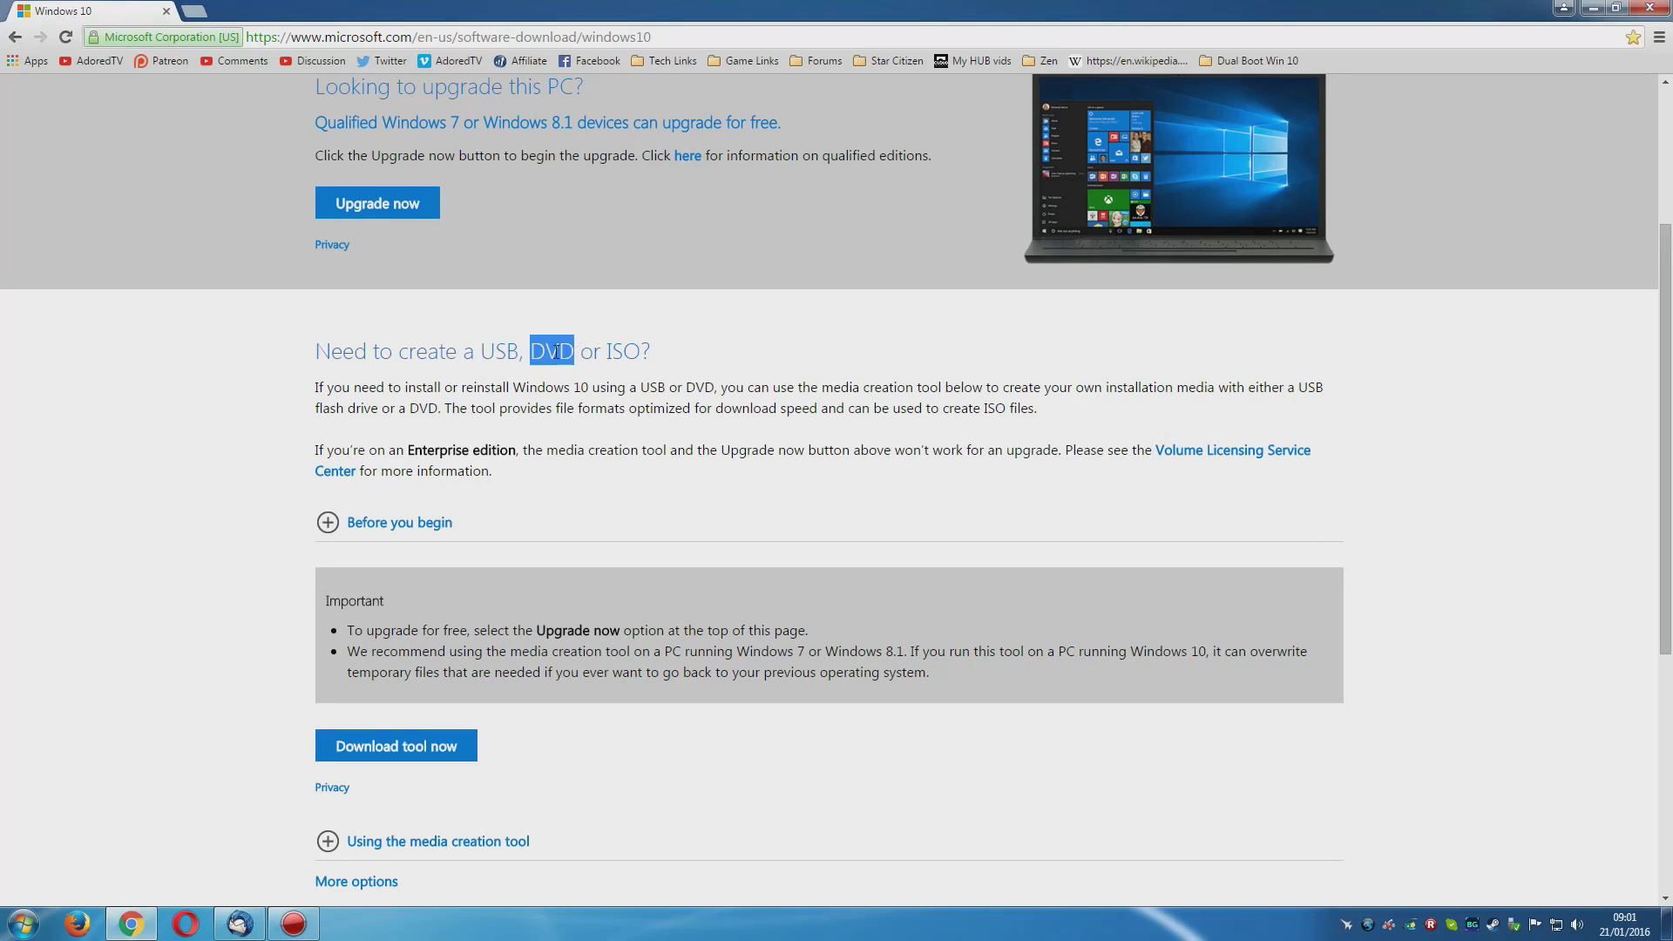
{"action": "left_click", "coordinate": [555, 353]}
{"action": "left_click_drag", "start_coordinate": [480, 351], "coordinate": [517, 351]}
{"action": "scroll", "coordinate": [424, 360], "scroll_direction": "down", "scroll_amount": 3}
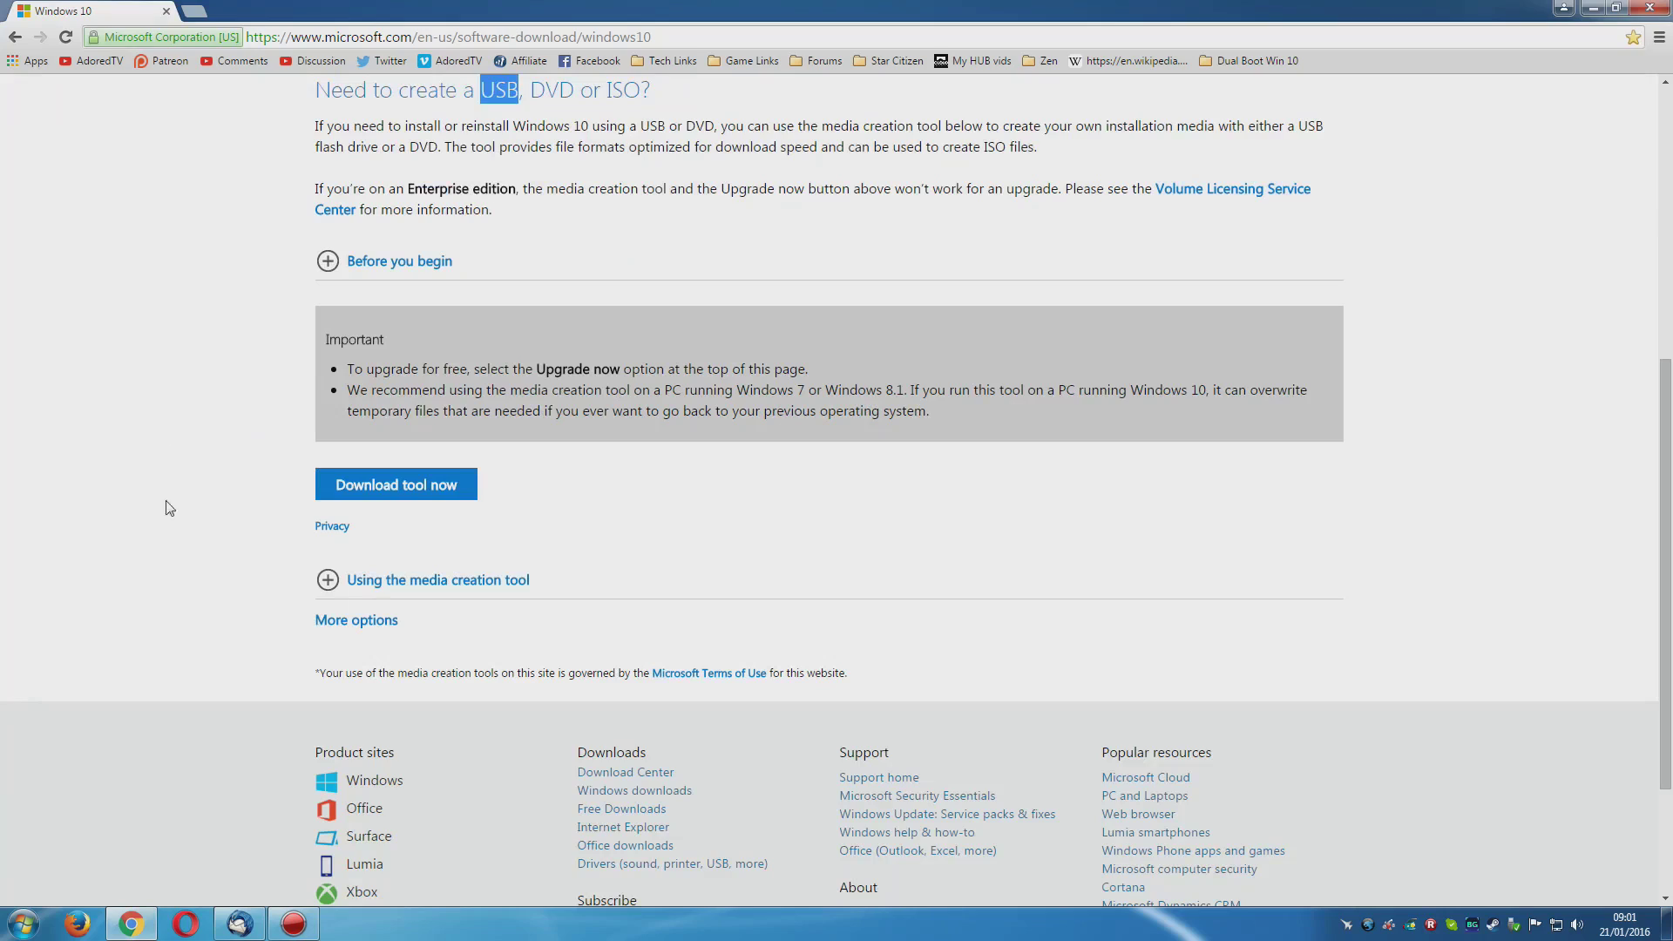
Step: Download MediaCreationTool.exe, allow it to run, and start it from its desktop icon
{"action": "left_click", "coordinate": [413, 494]}
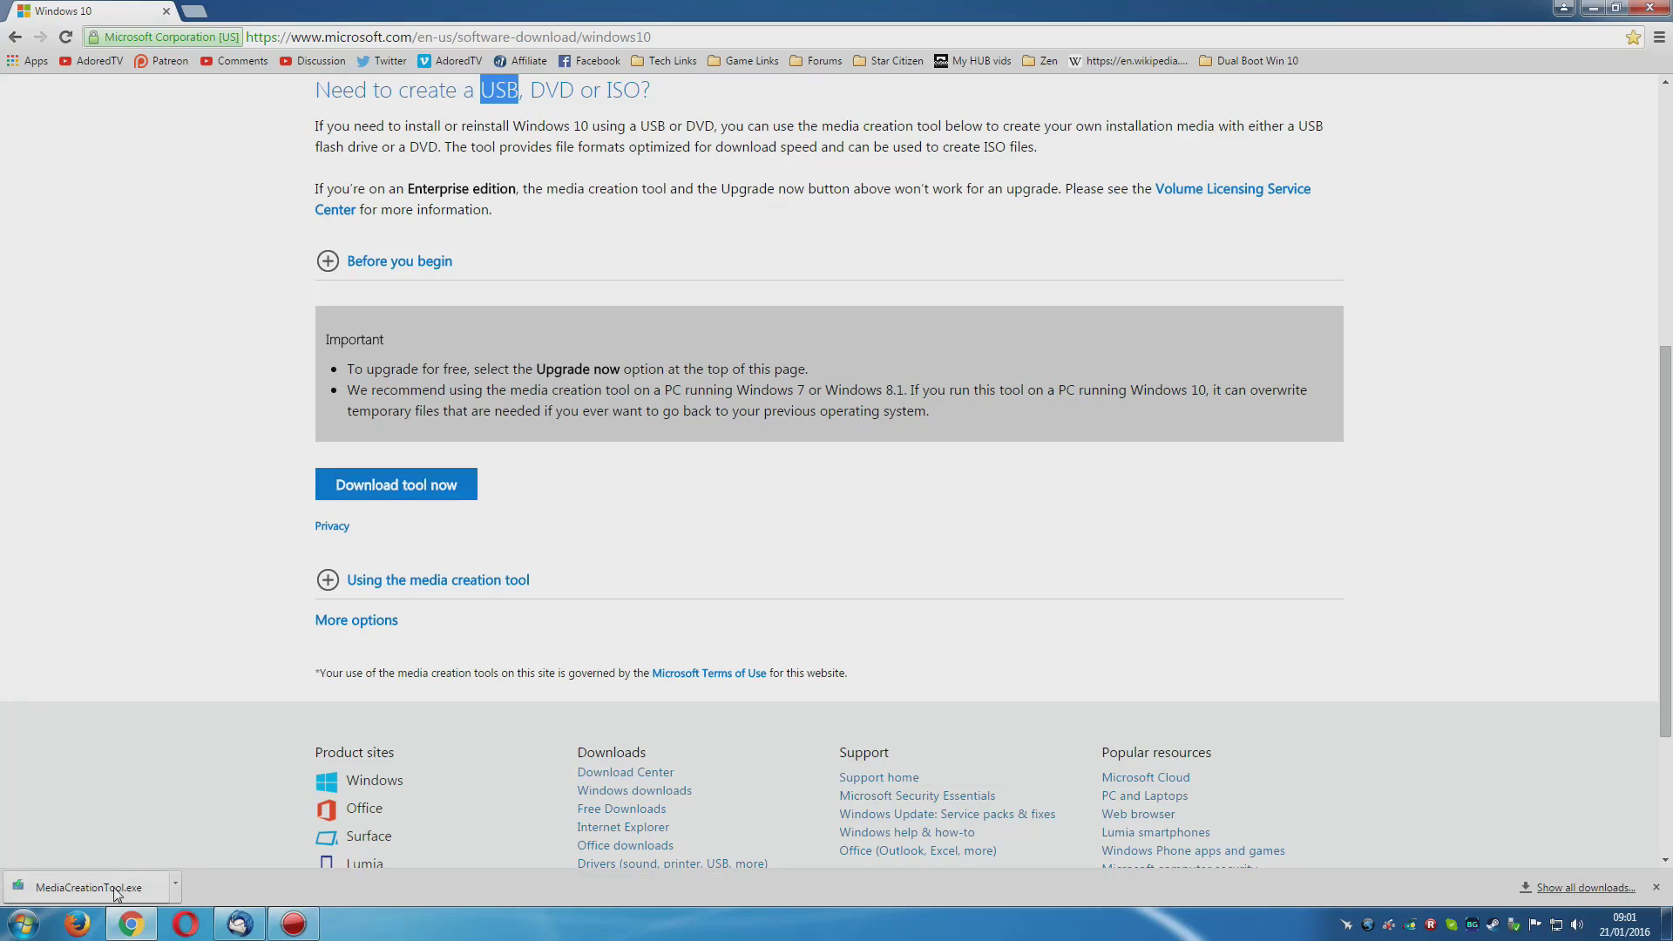
{"action": "left_click", "coordinate": [116, 893]}
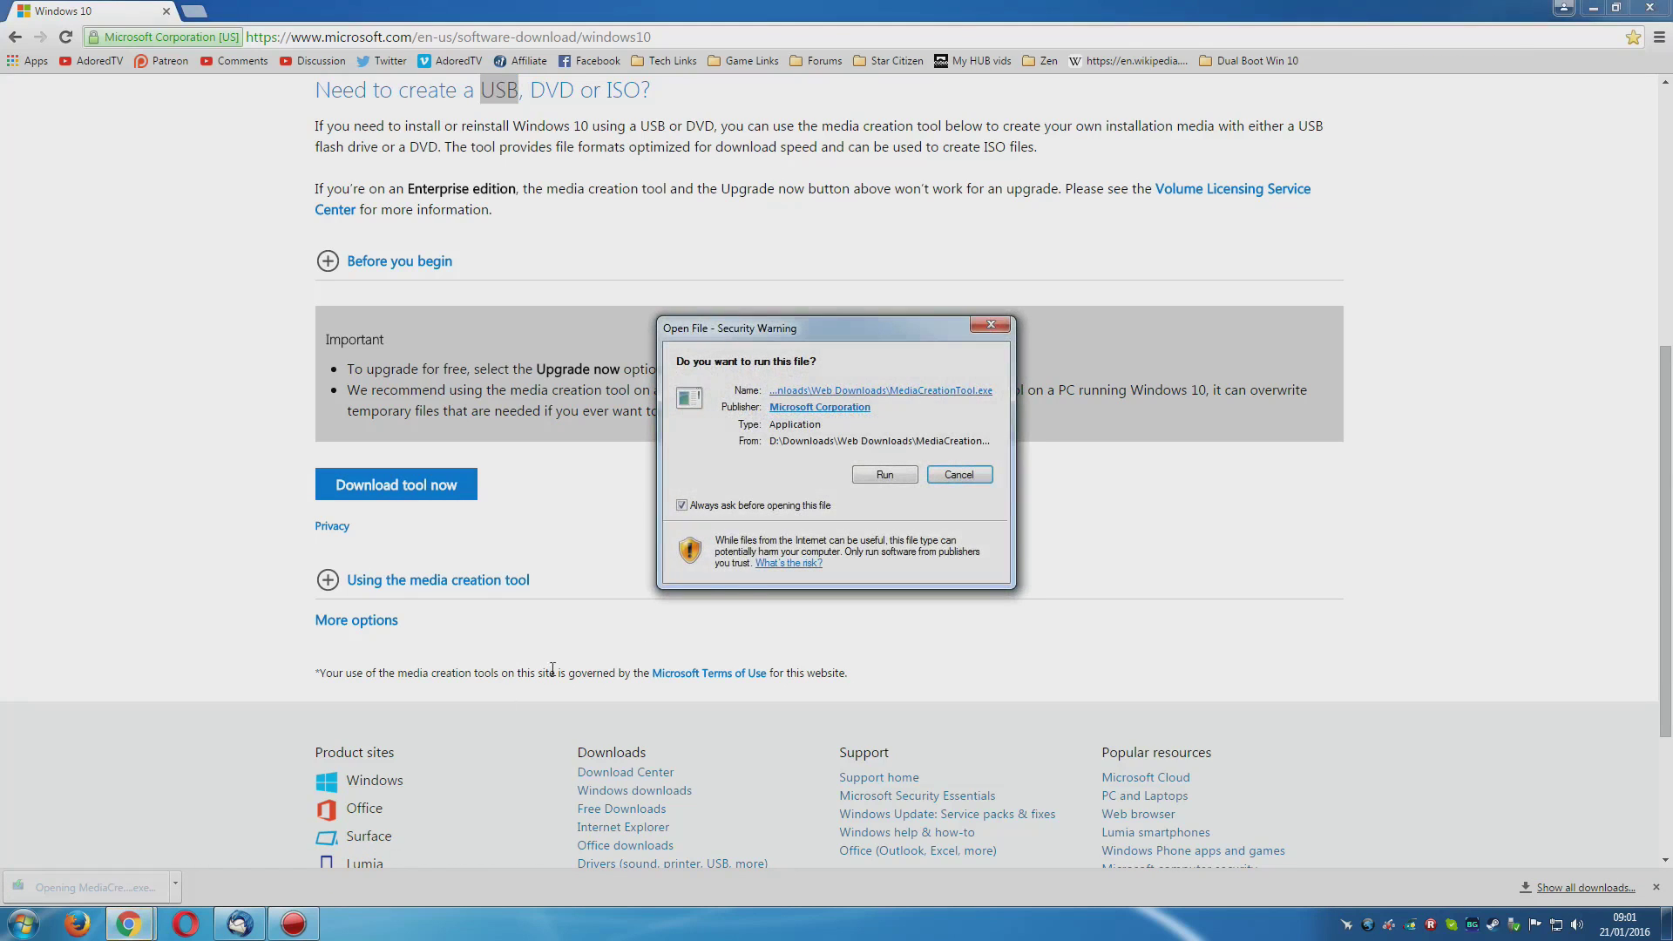
{"action": "left_click", "coordinate": [1593, 8]}
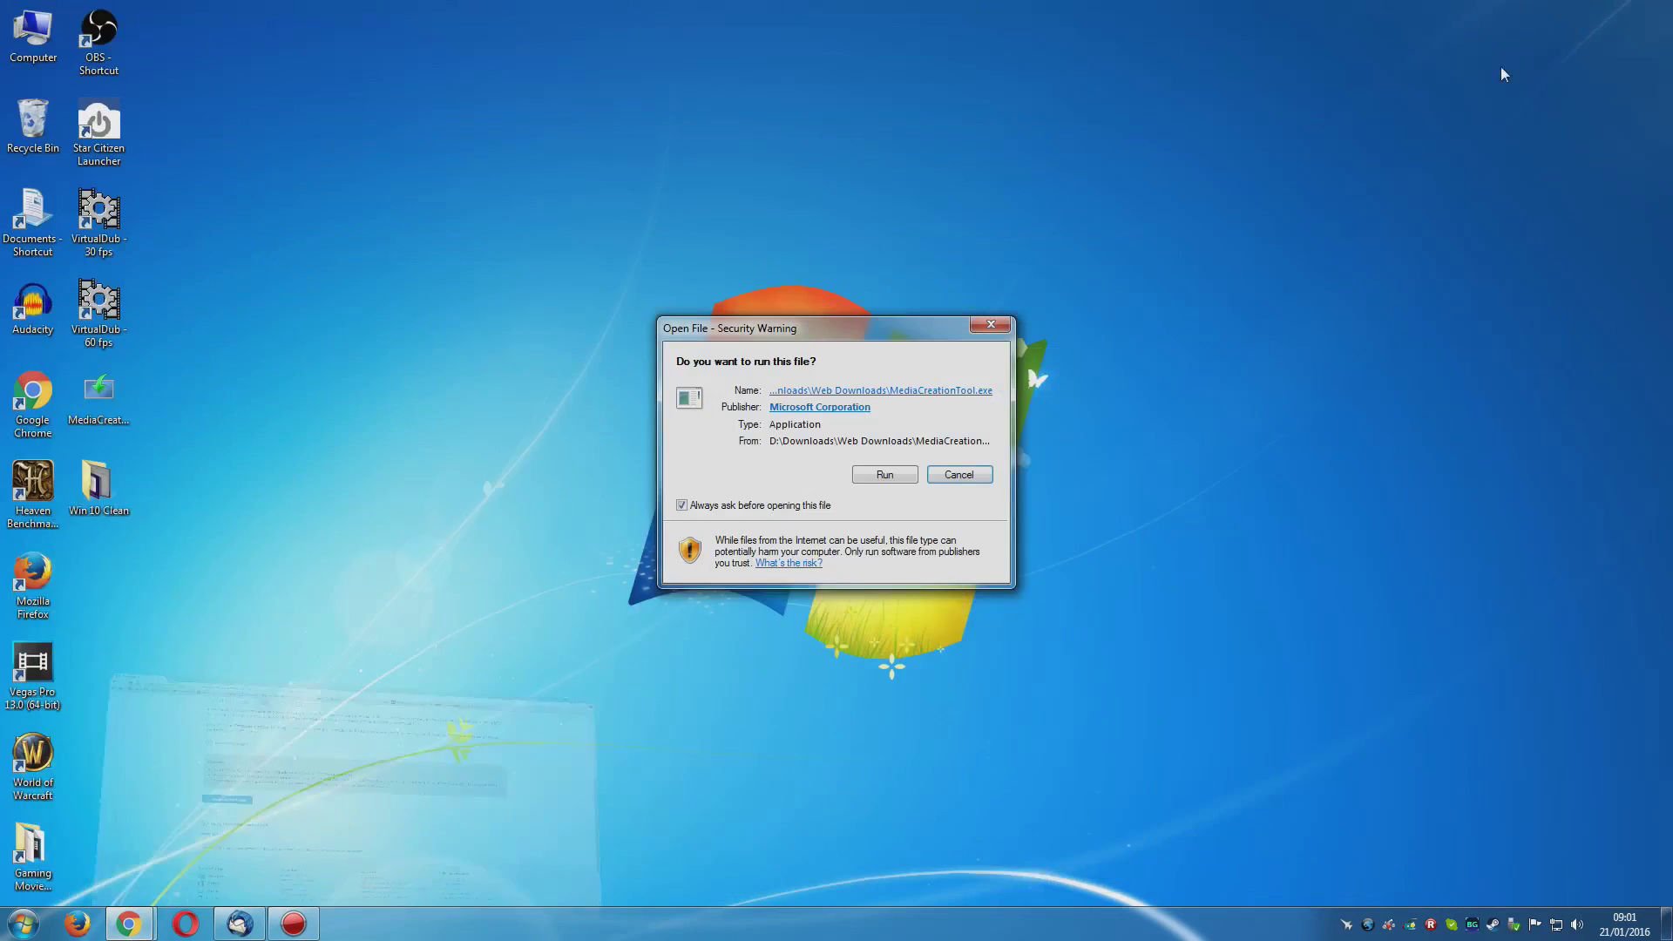
{"action": "left_click_drag", "start_coordinate": [799, 336], "coordinate": [725, 282]}
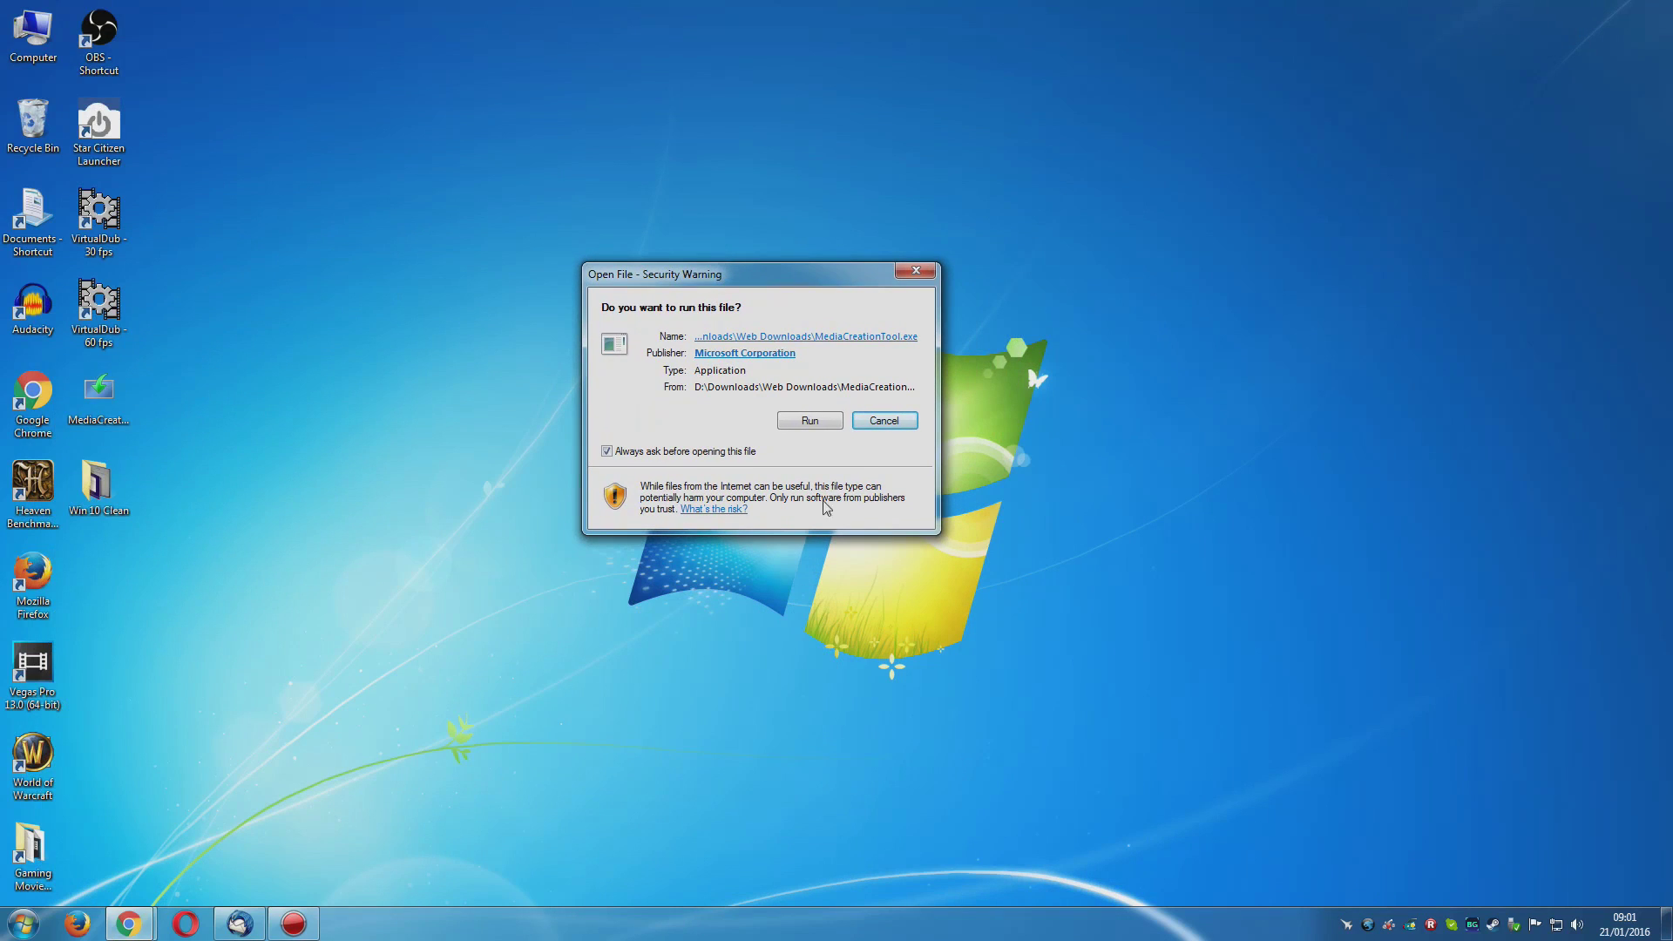
{"action": "left_click", "coordinate": [808, 421]}
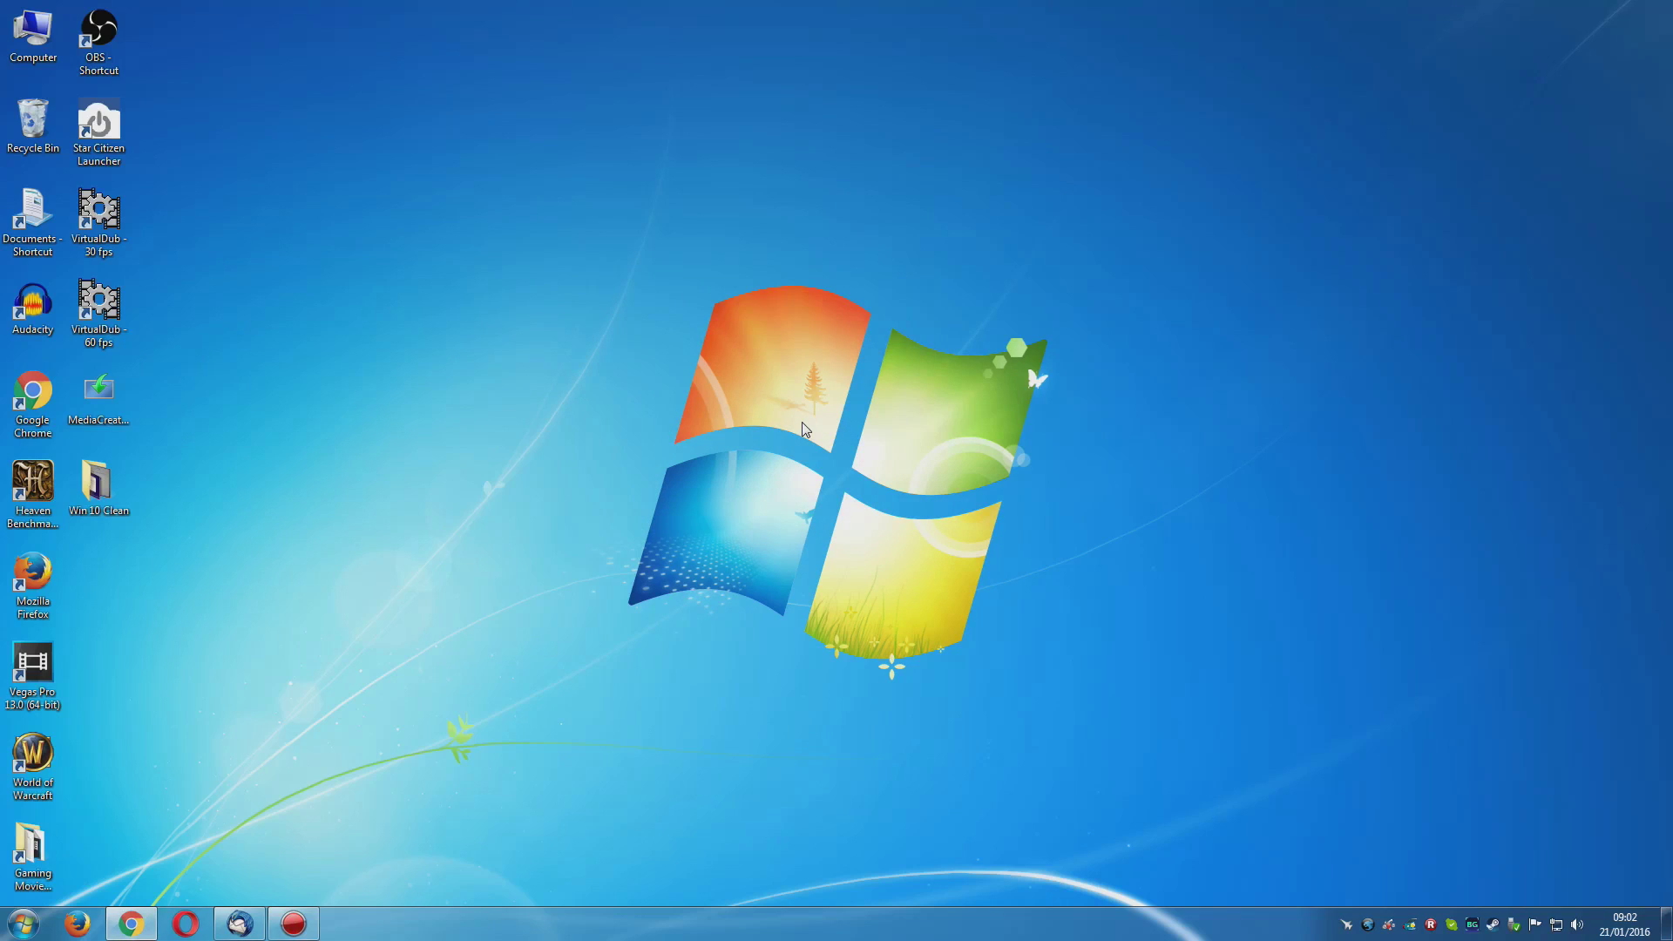
{"action": "left_click", "coordinate": [93, 406]}
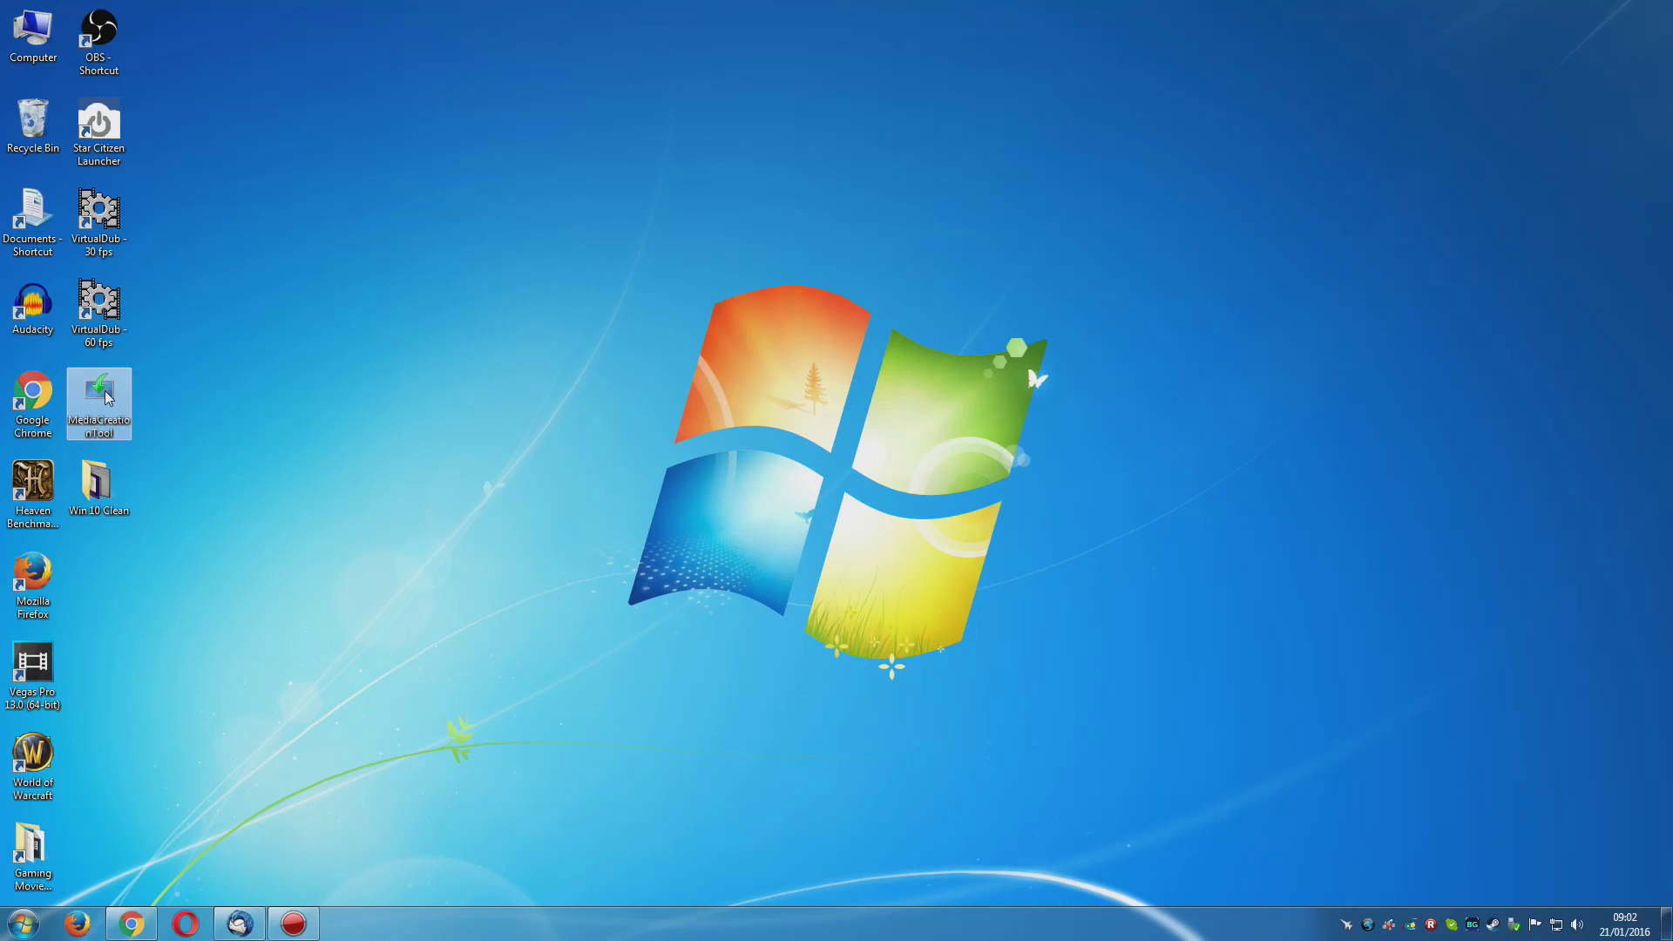
{"action": "mouse_move", "coordinate": [108, 398]}
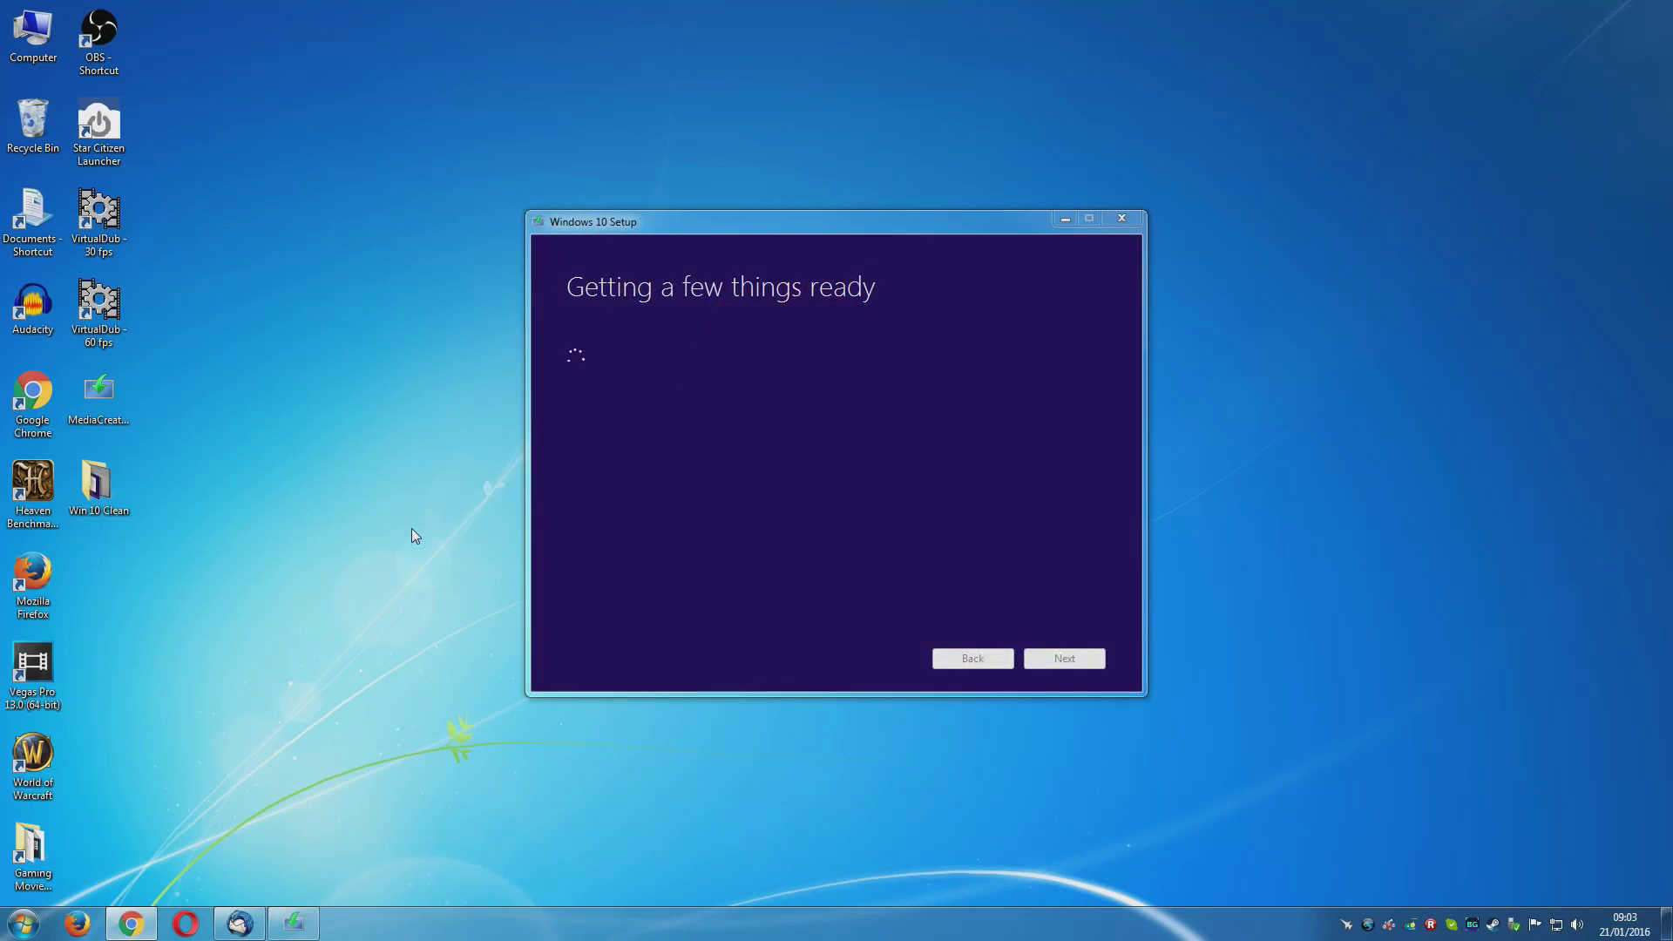
Step: Accept the licence terms and choose 'Create installation media for another PC'
{"action": "left_click_drag", "start_coordinate": [1097, 388], "coordinate": [1096, 613]}
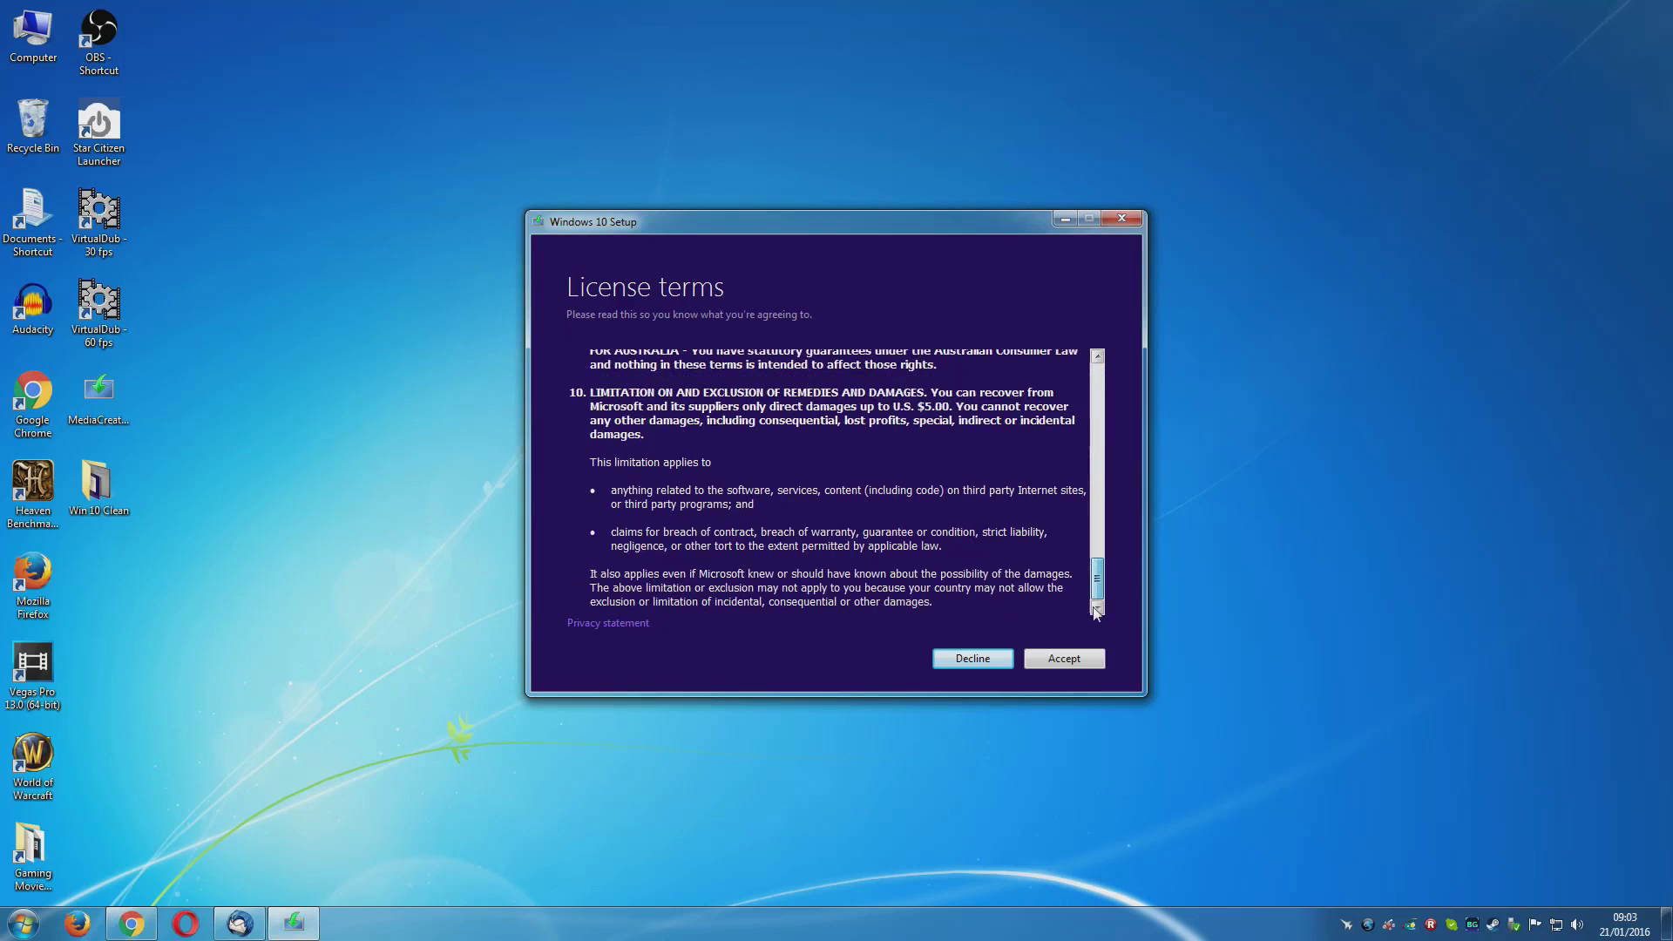
{"action": "left_click", "coordinate": [1053, 664]}
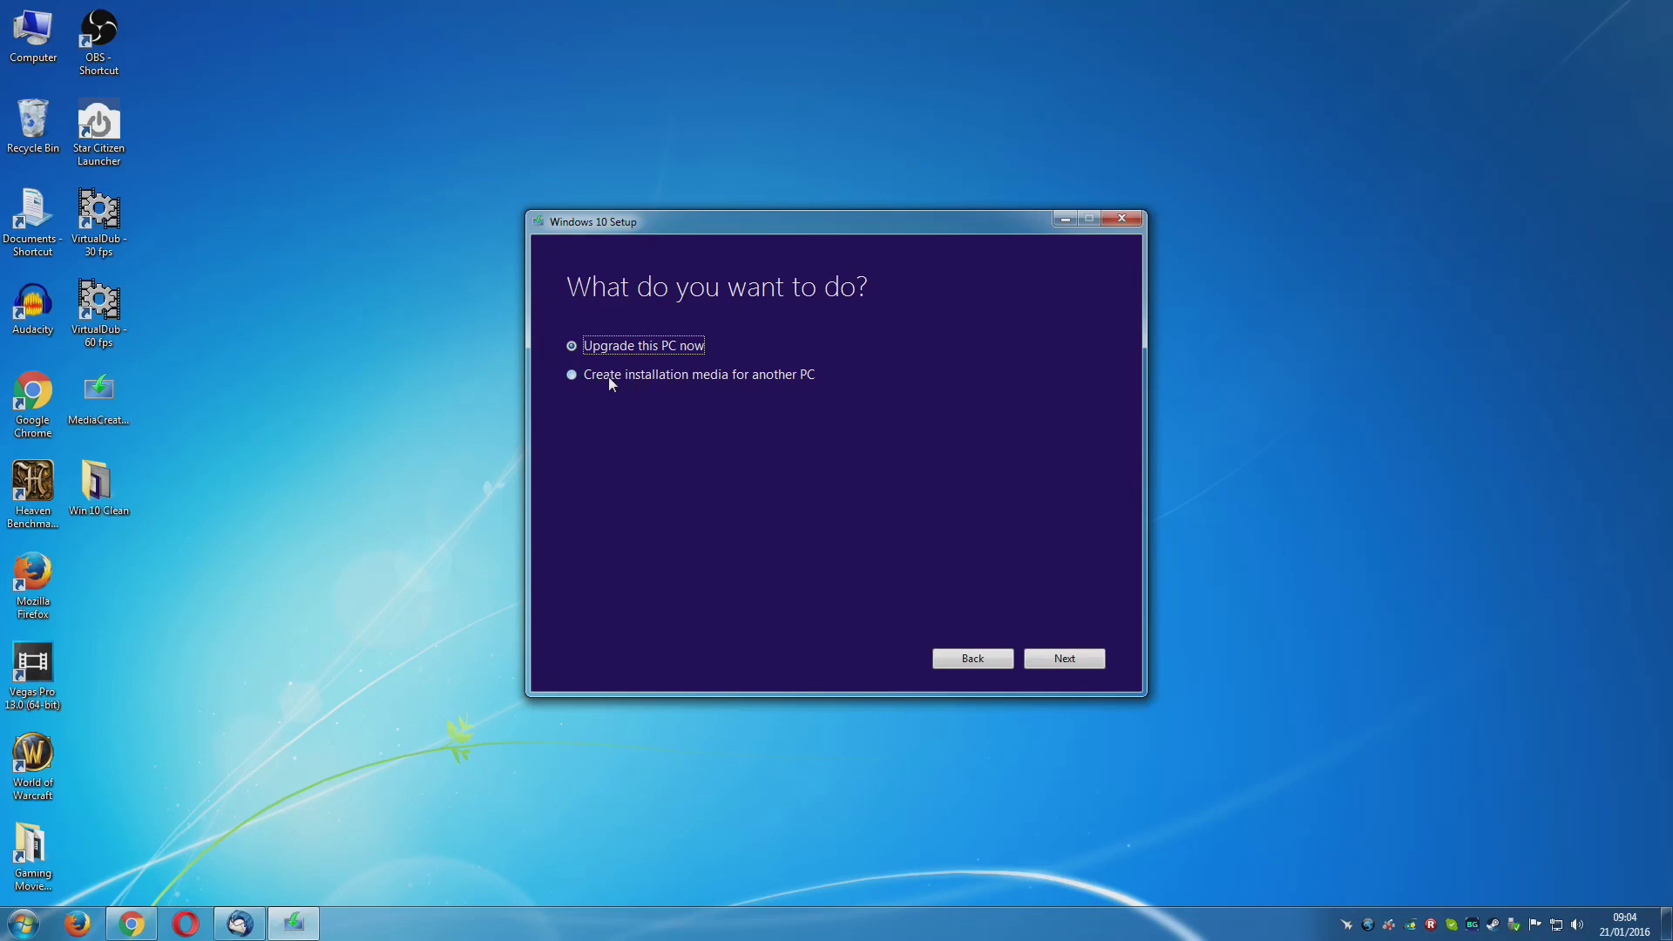
{"action": "left_click", "coordinate": [608, 377]}
Step: Drop recommended options and pick English (United Kingdom), Windows 10, 64-bit (x64), accepting the edition warning
{"action": "left_click", "coordinate": [1072, 662]}
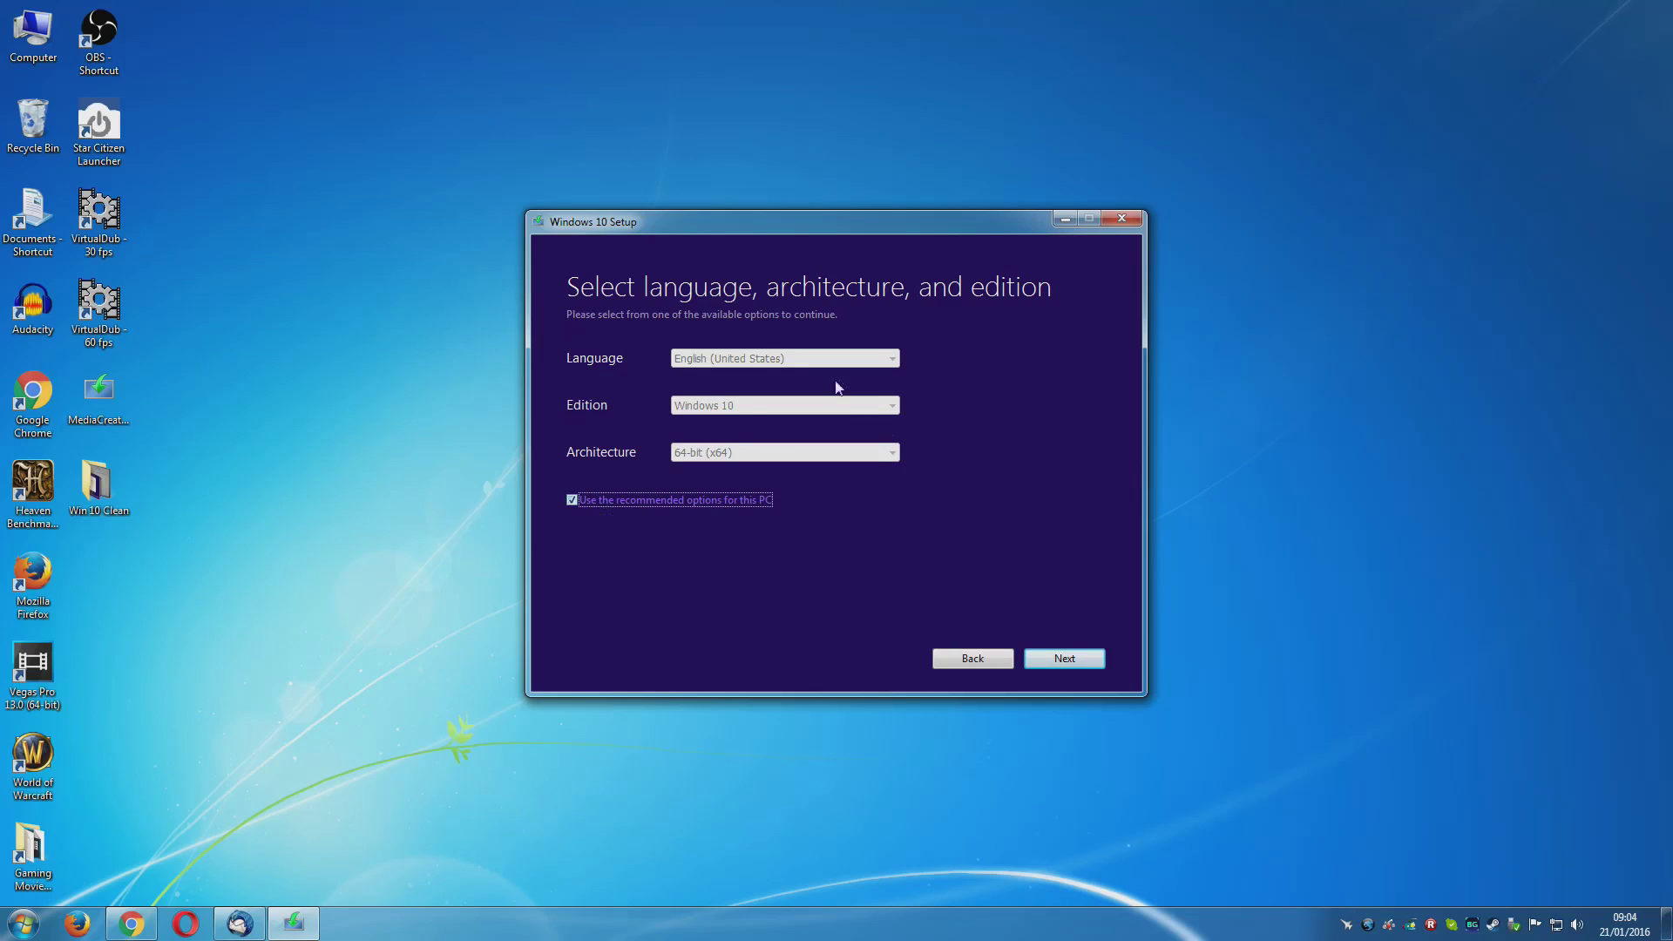
{"action": "left_click", "coordinate": [572, 500]}
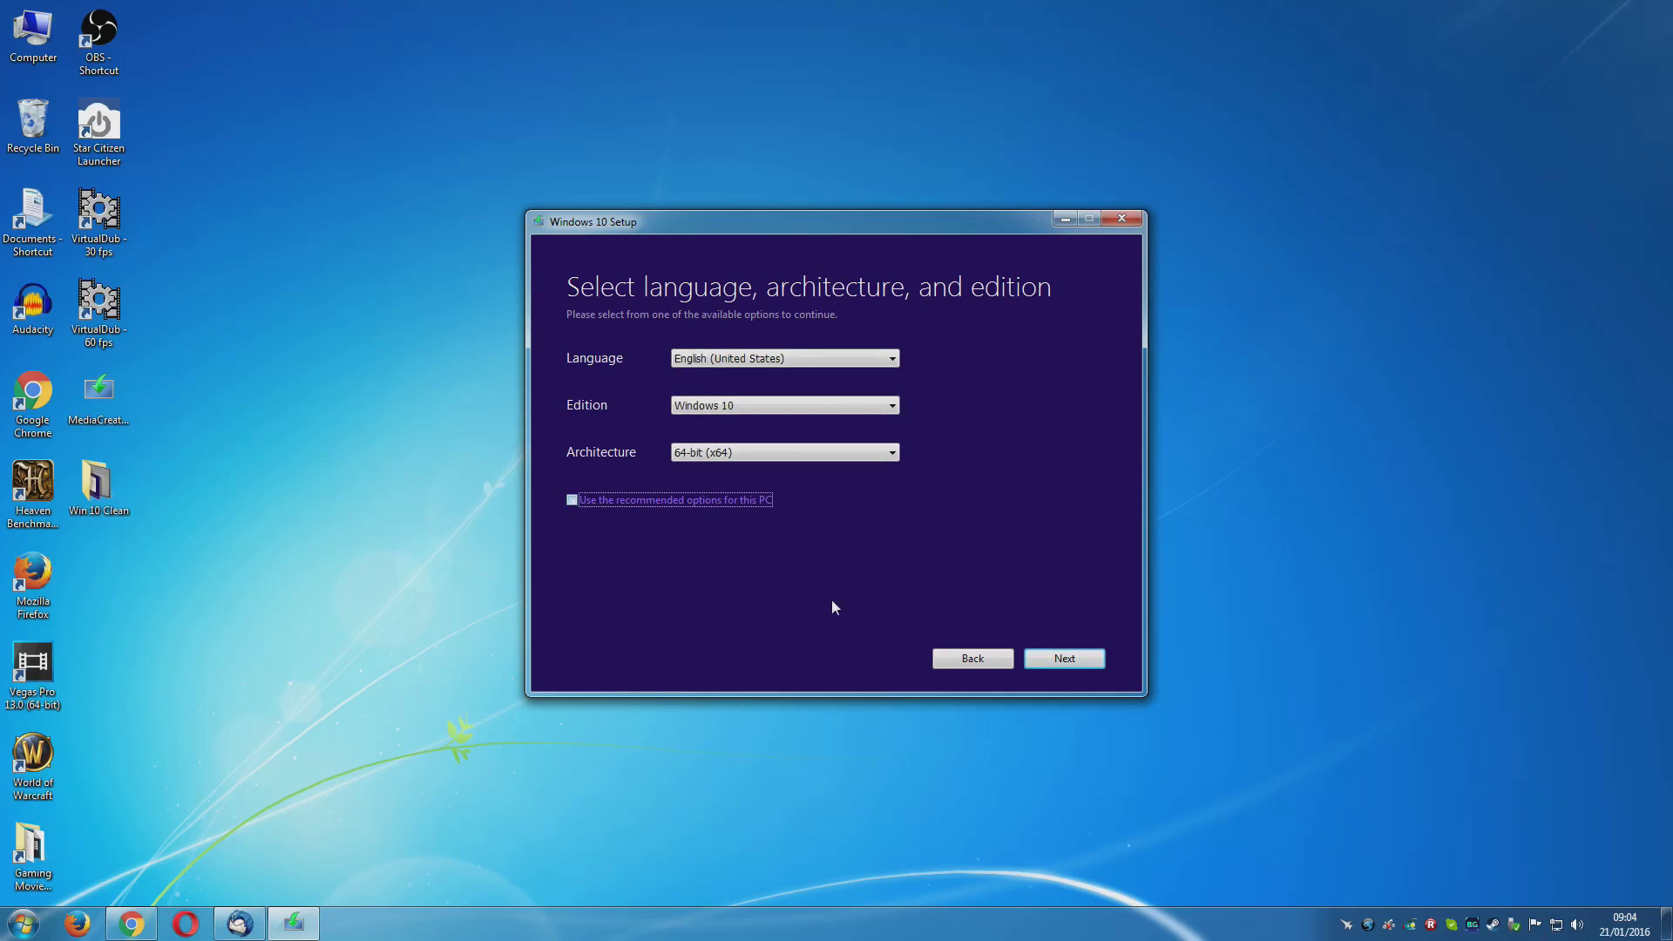
{"action": "left_click", "coordinate": [893, 406]}
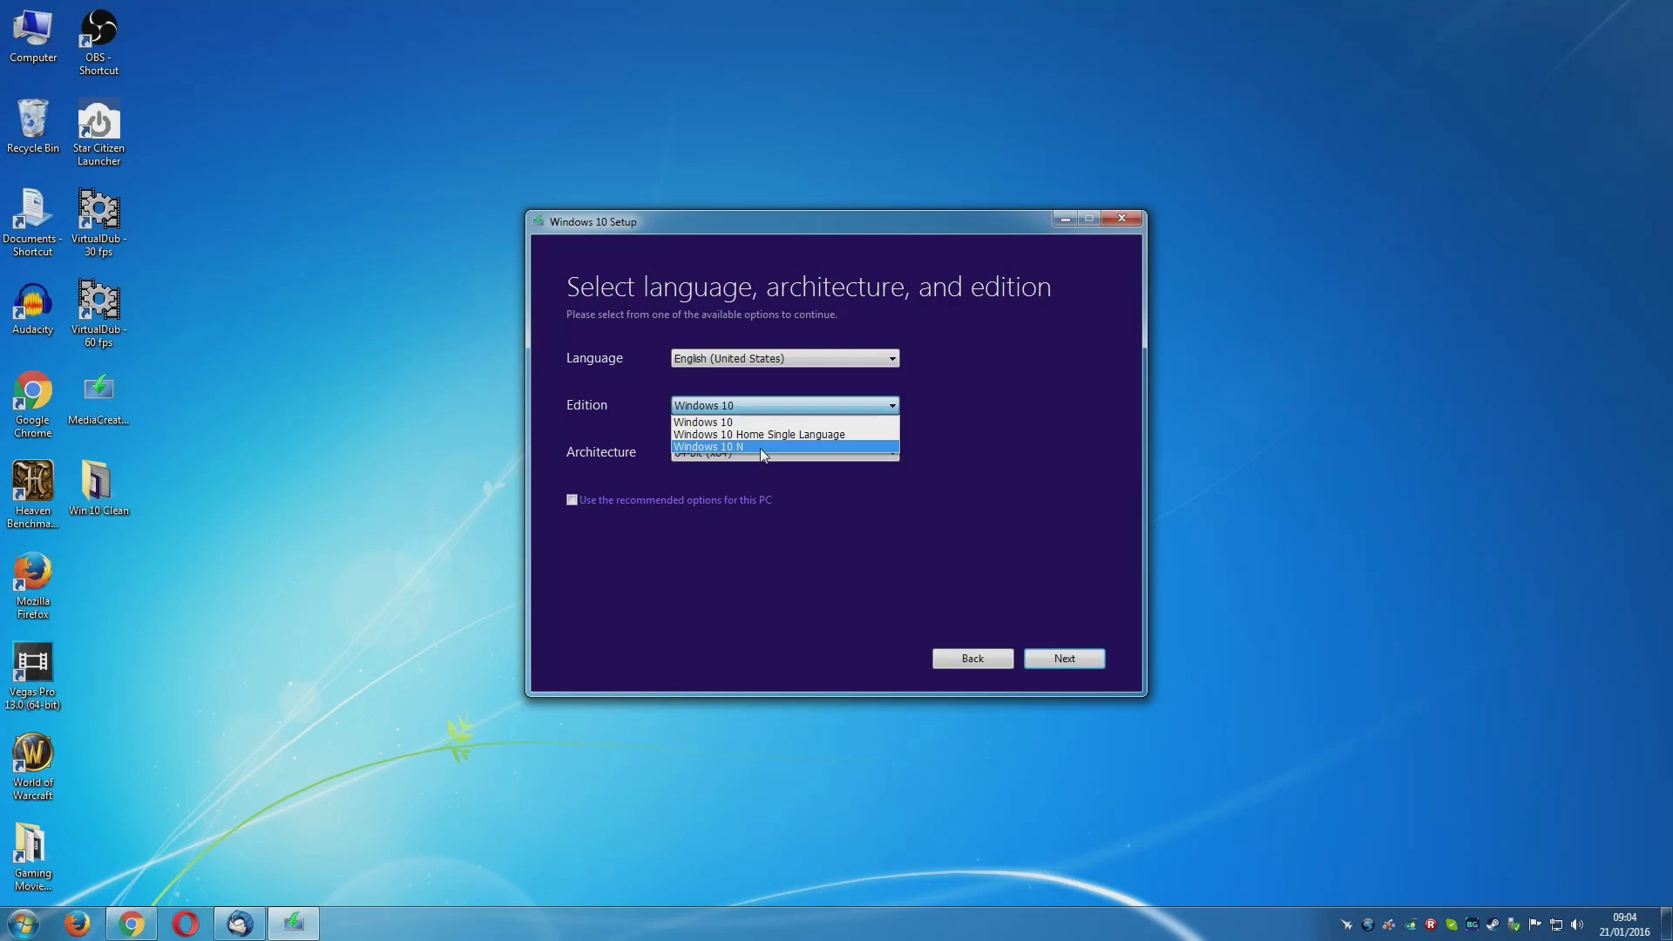
{"action": "left_click", "coordinate": [782, 366]}
{"action": "scroll", "coordinate": [782, 366], "scroll_direction": "up", "scroll_amount": 1}
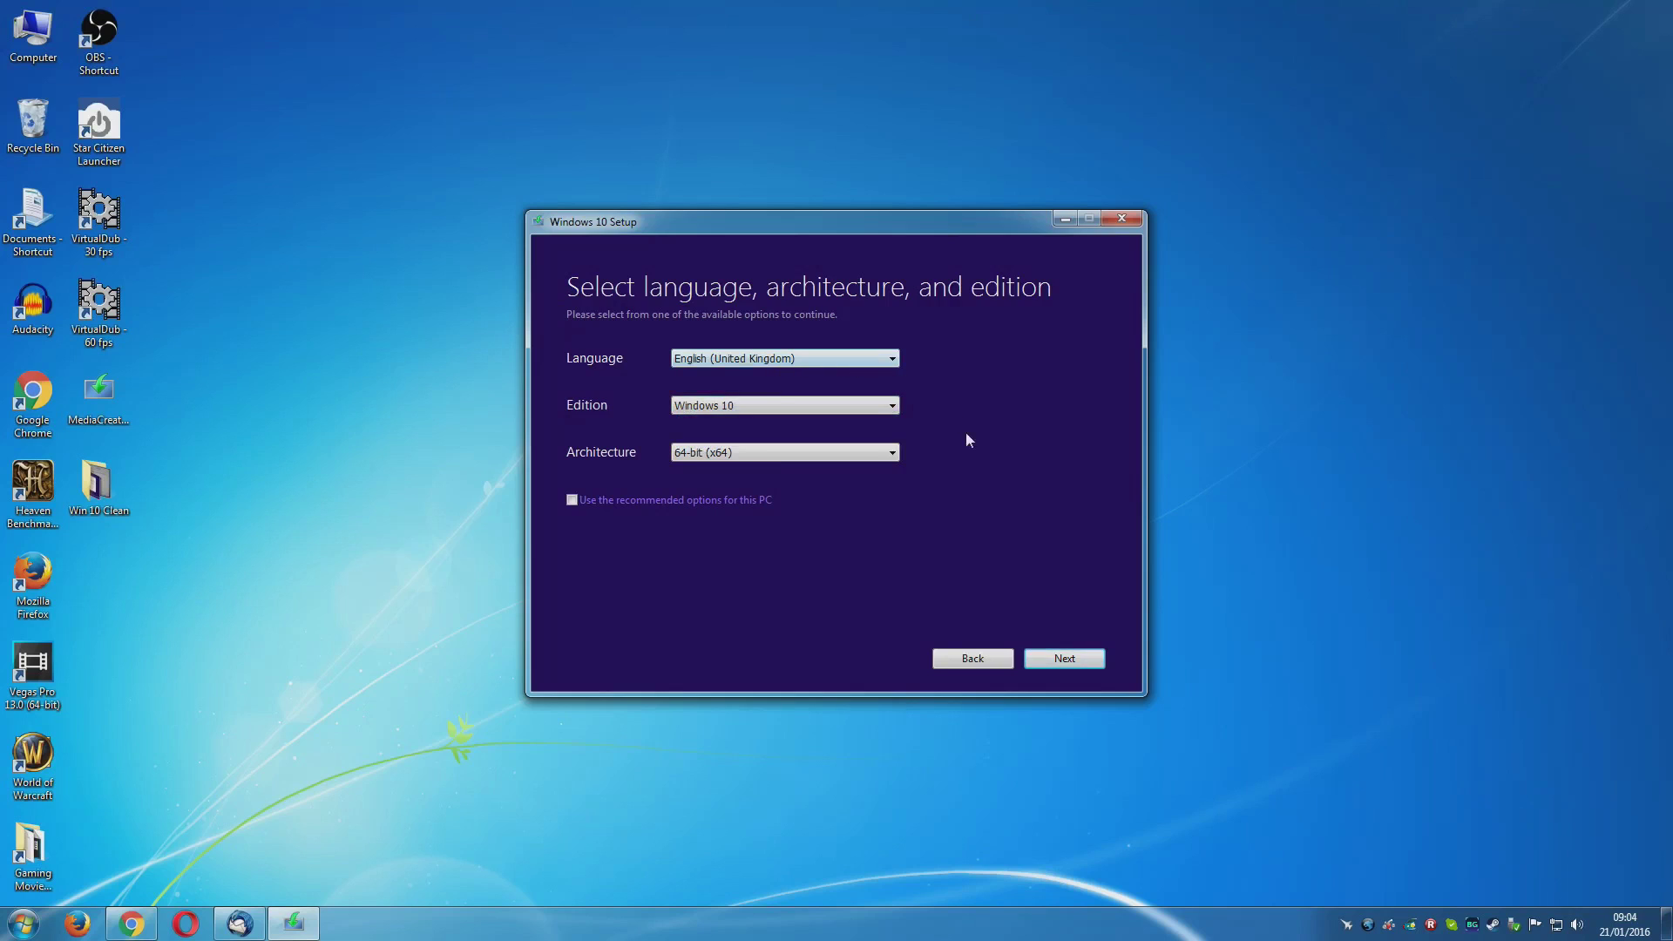
{"action": "left_click", "coordinate": [892, 453]}
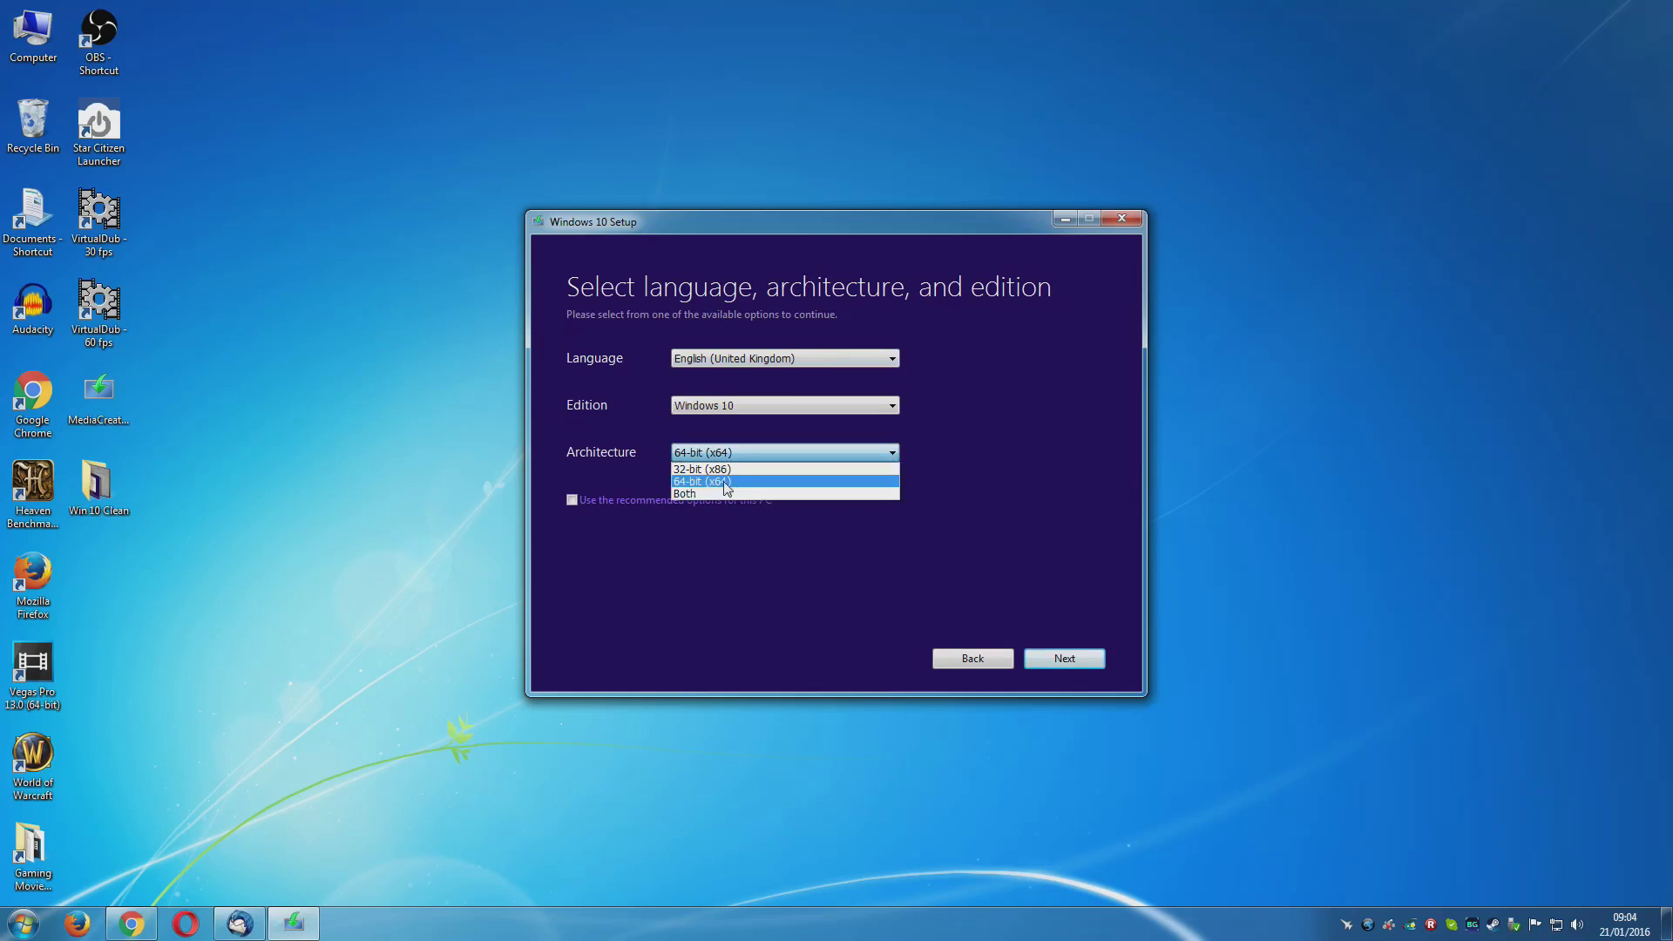
{"action": "left_click", "coordinate": [871, 482]}
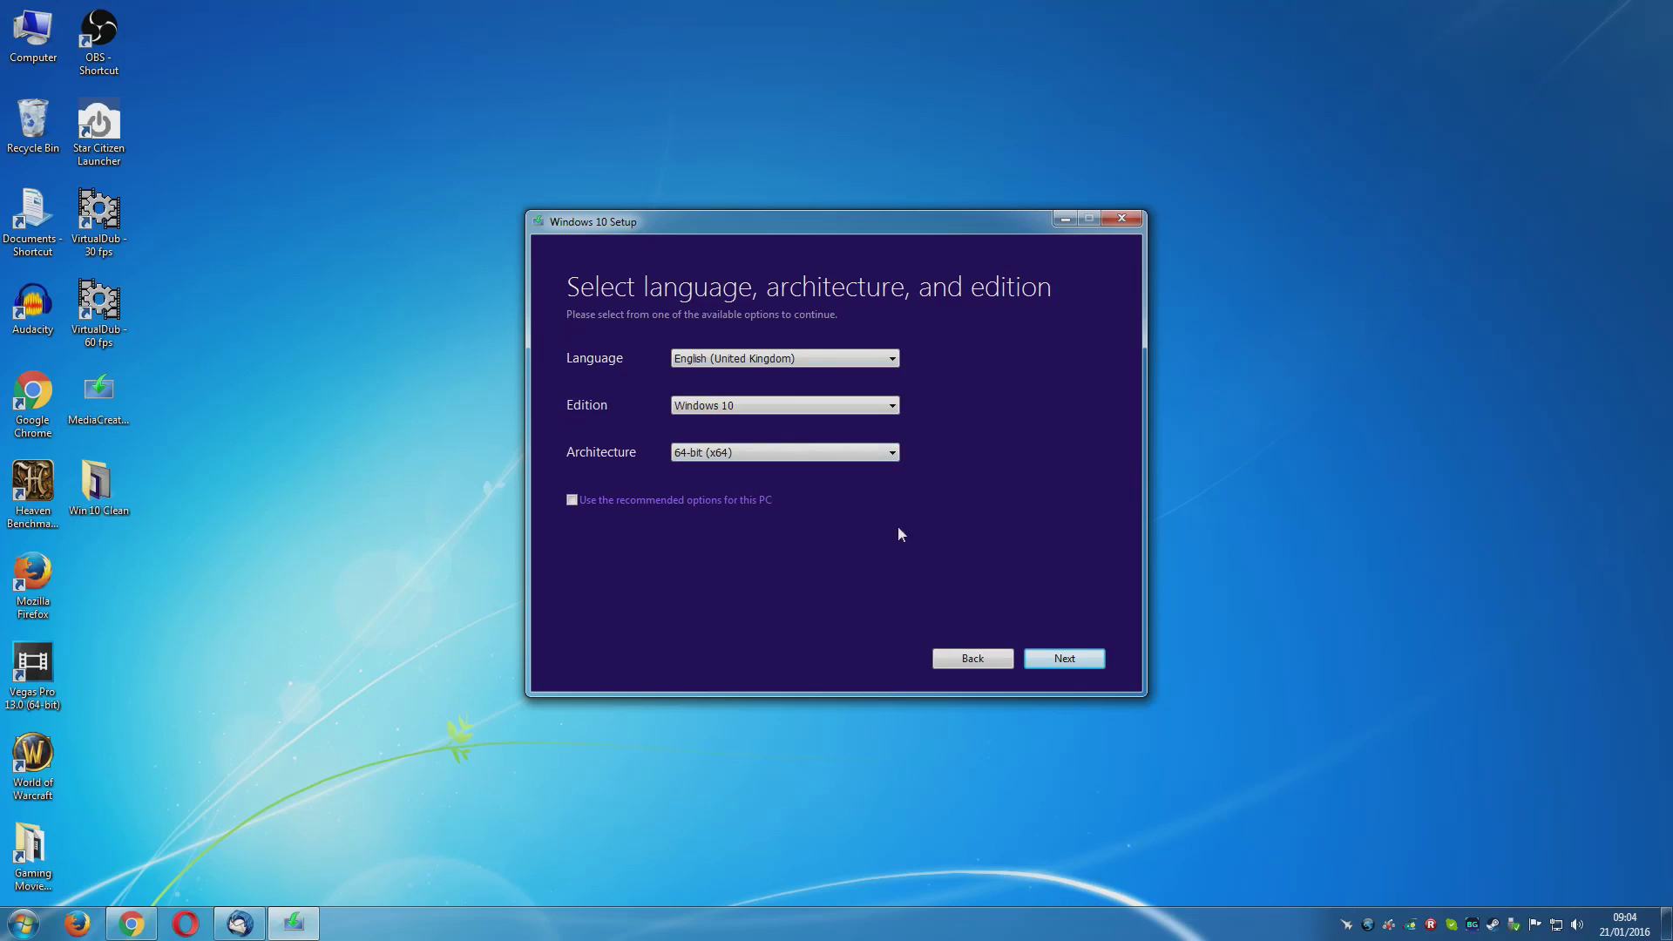
{"action": "left_click", "coordinate": [1059, 660]}
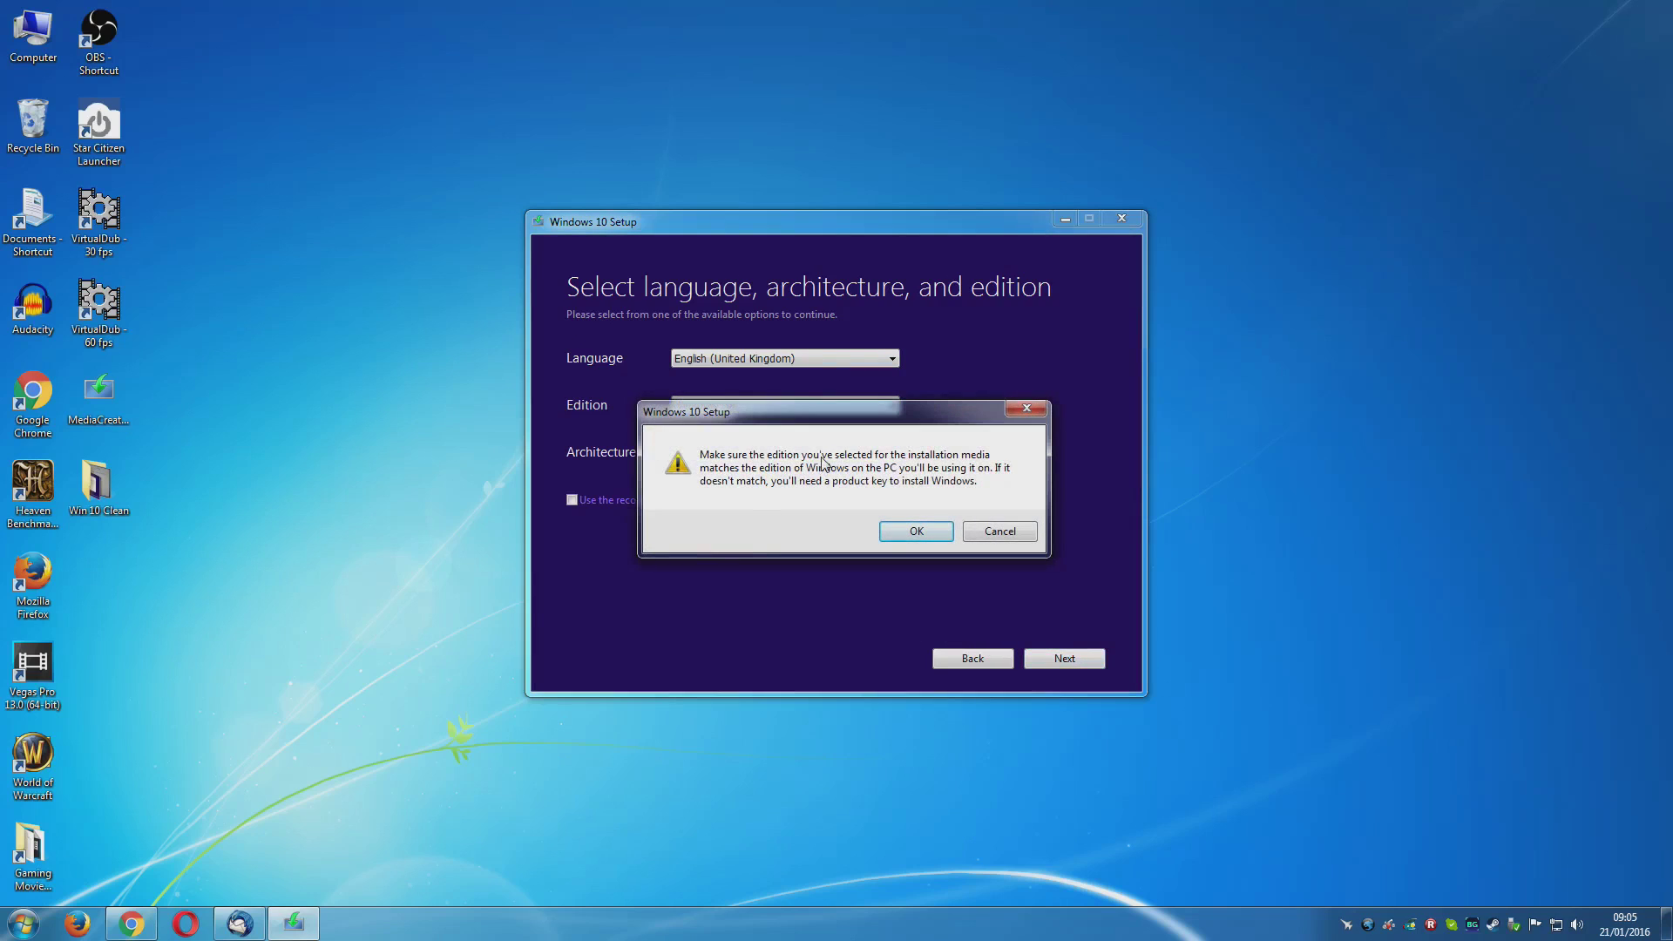
{"action": "left_click", "coordinate": [917, 532]}
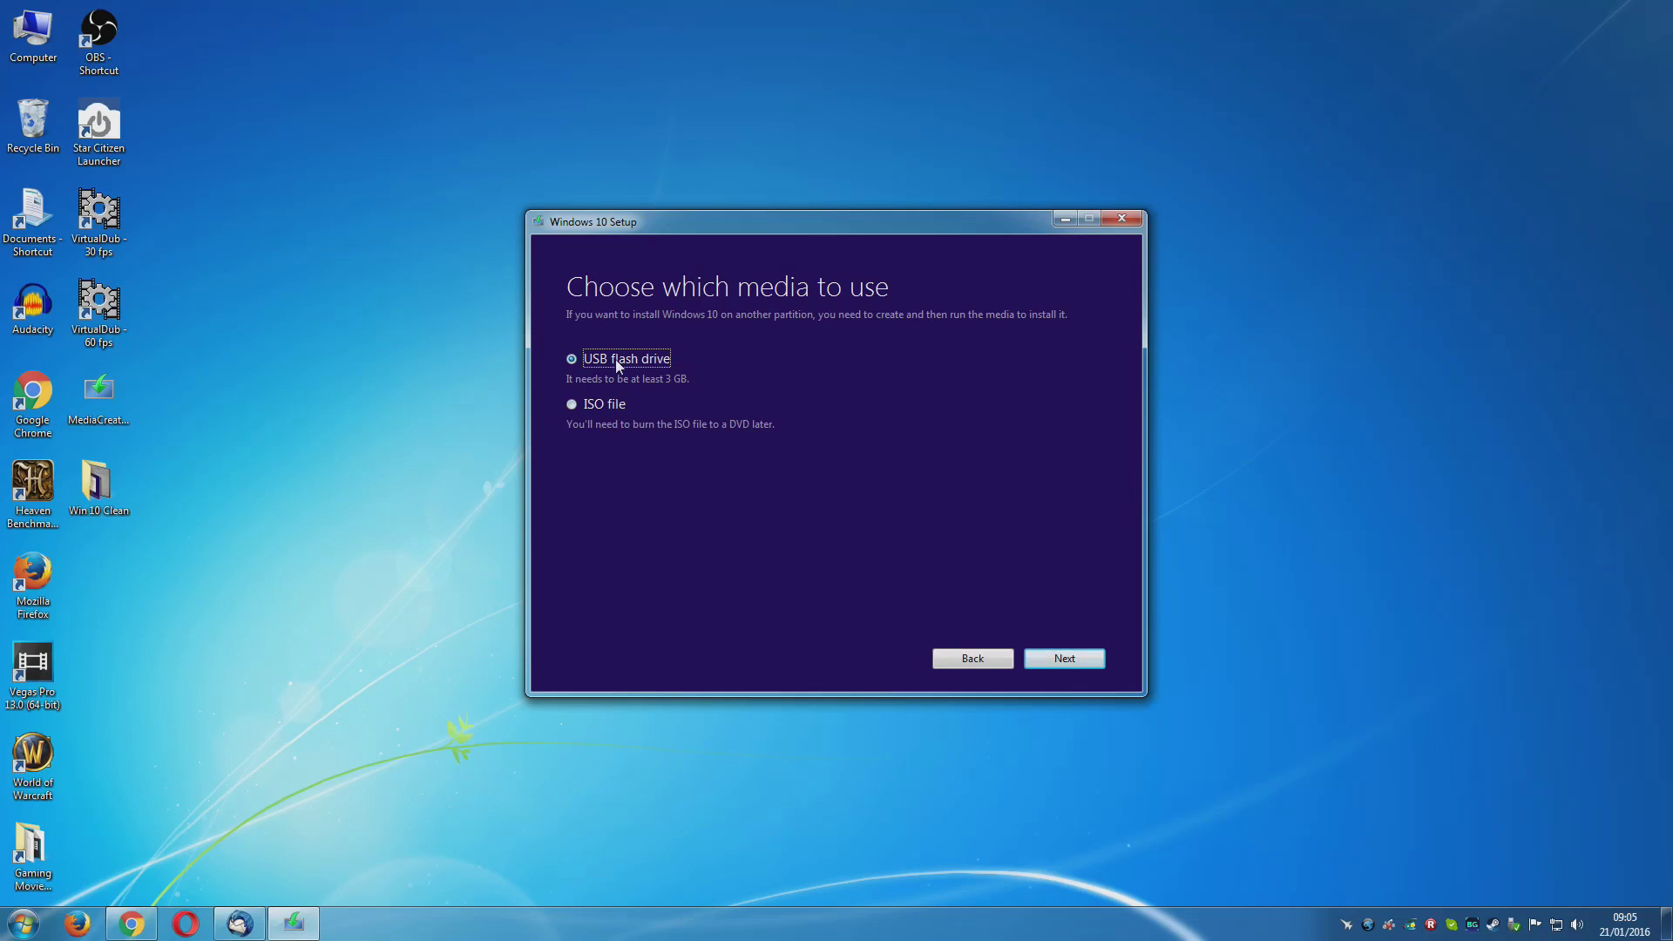
Step: Try the ISO file option and disc burner, then switch back to USB flash drive
{"action": "left_click", "coordinate": [592, 406]}
{"action": "left_click", "coordinate": [114, 570]}
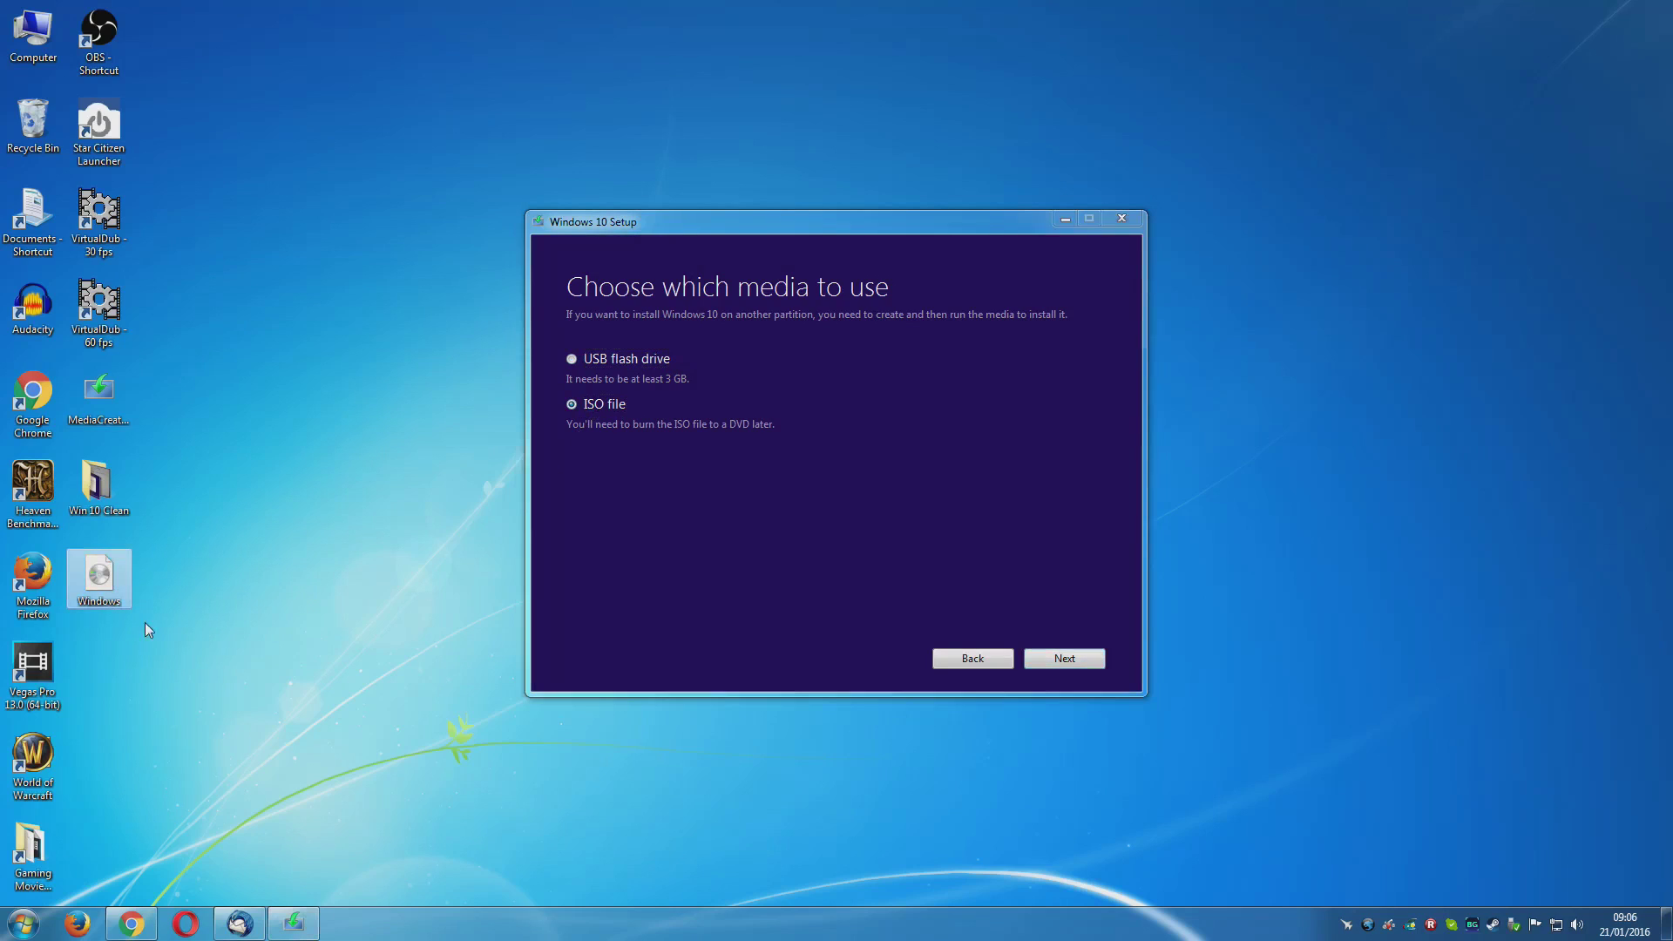
{"action": "right_click", "coordinate": [103, 578]}
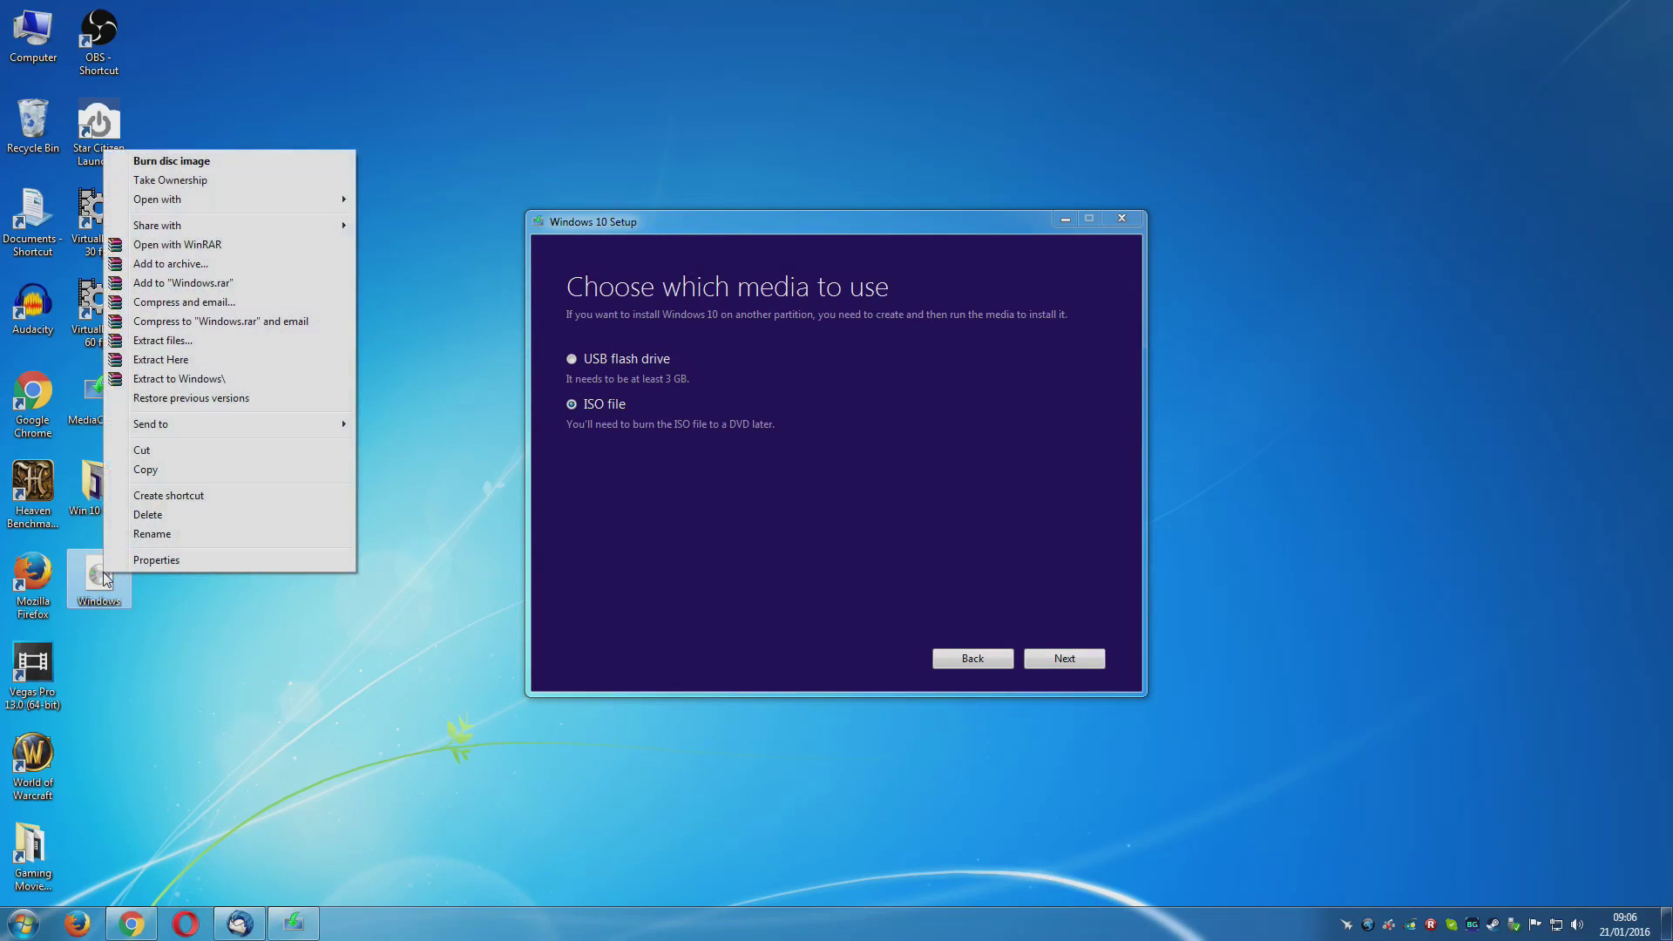
{"action": "right_click", "coordinate": [103, 578]}
{"action": "left_click", "coordinate": [188, 160]}
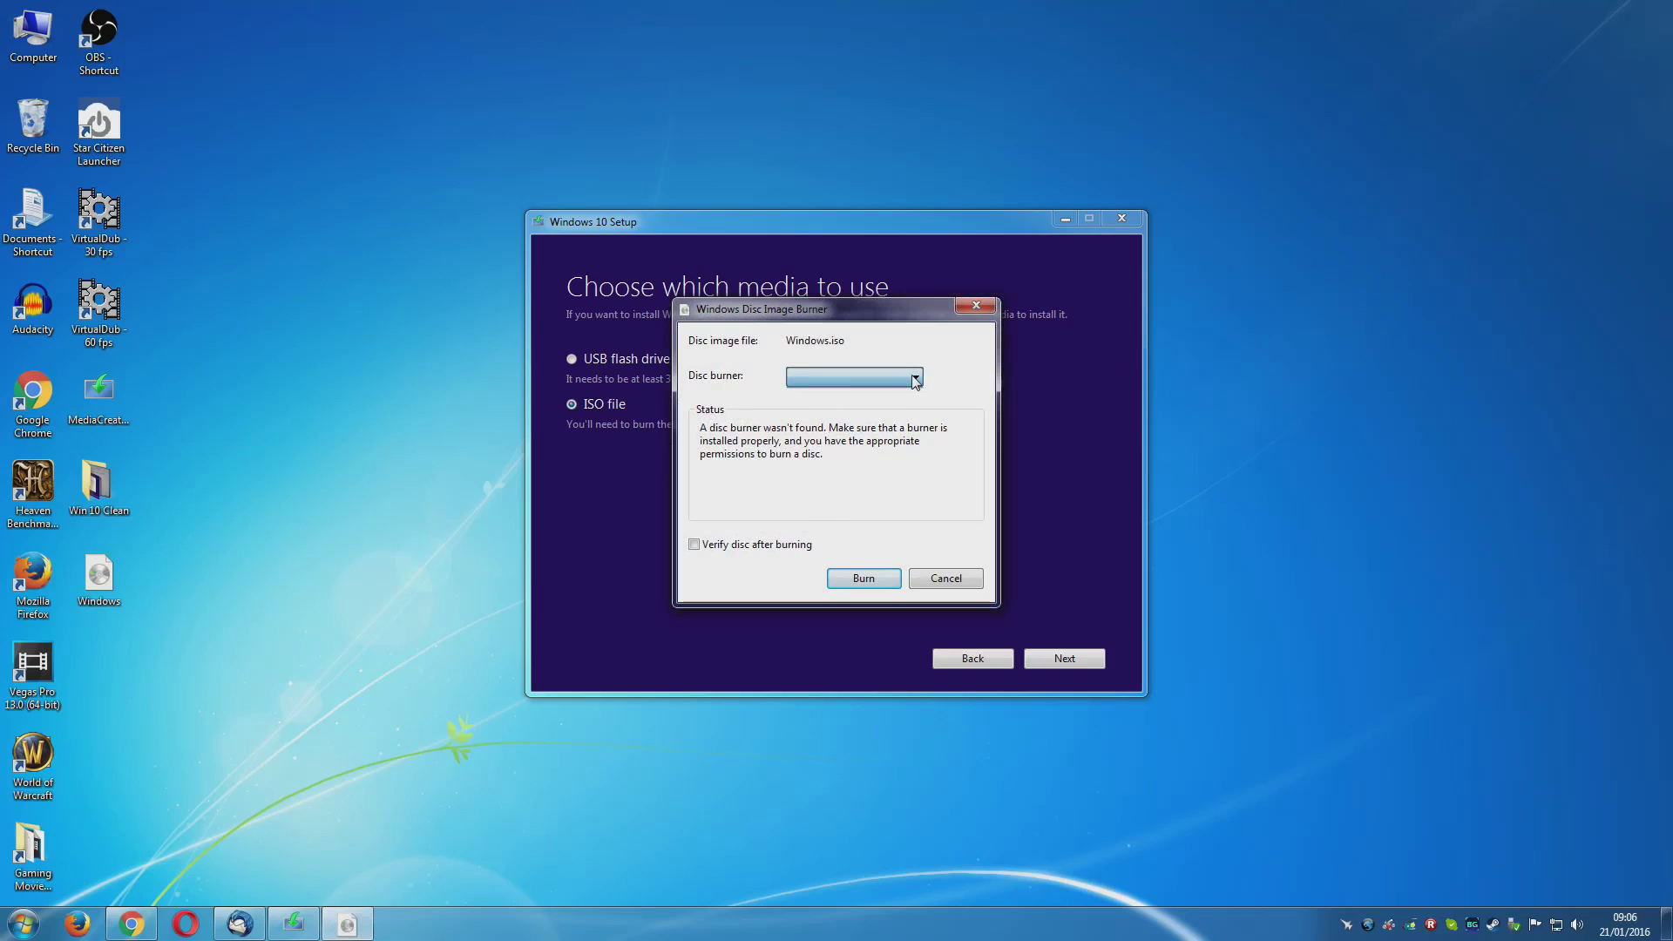
{"action": "left_click", "coordinate": [948, 579]}
{"action": "left_click", "coordinate": [549, 330]}
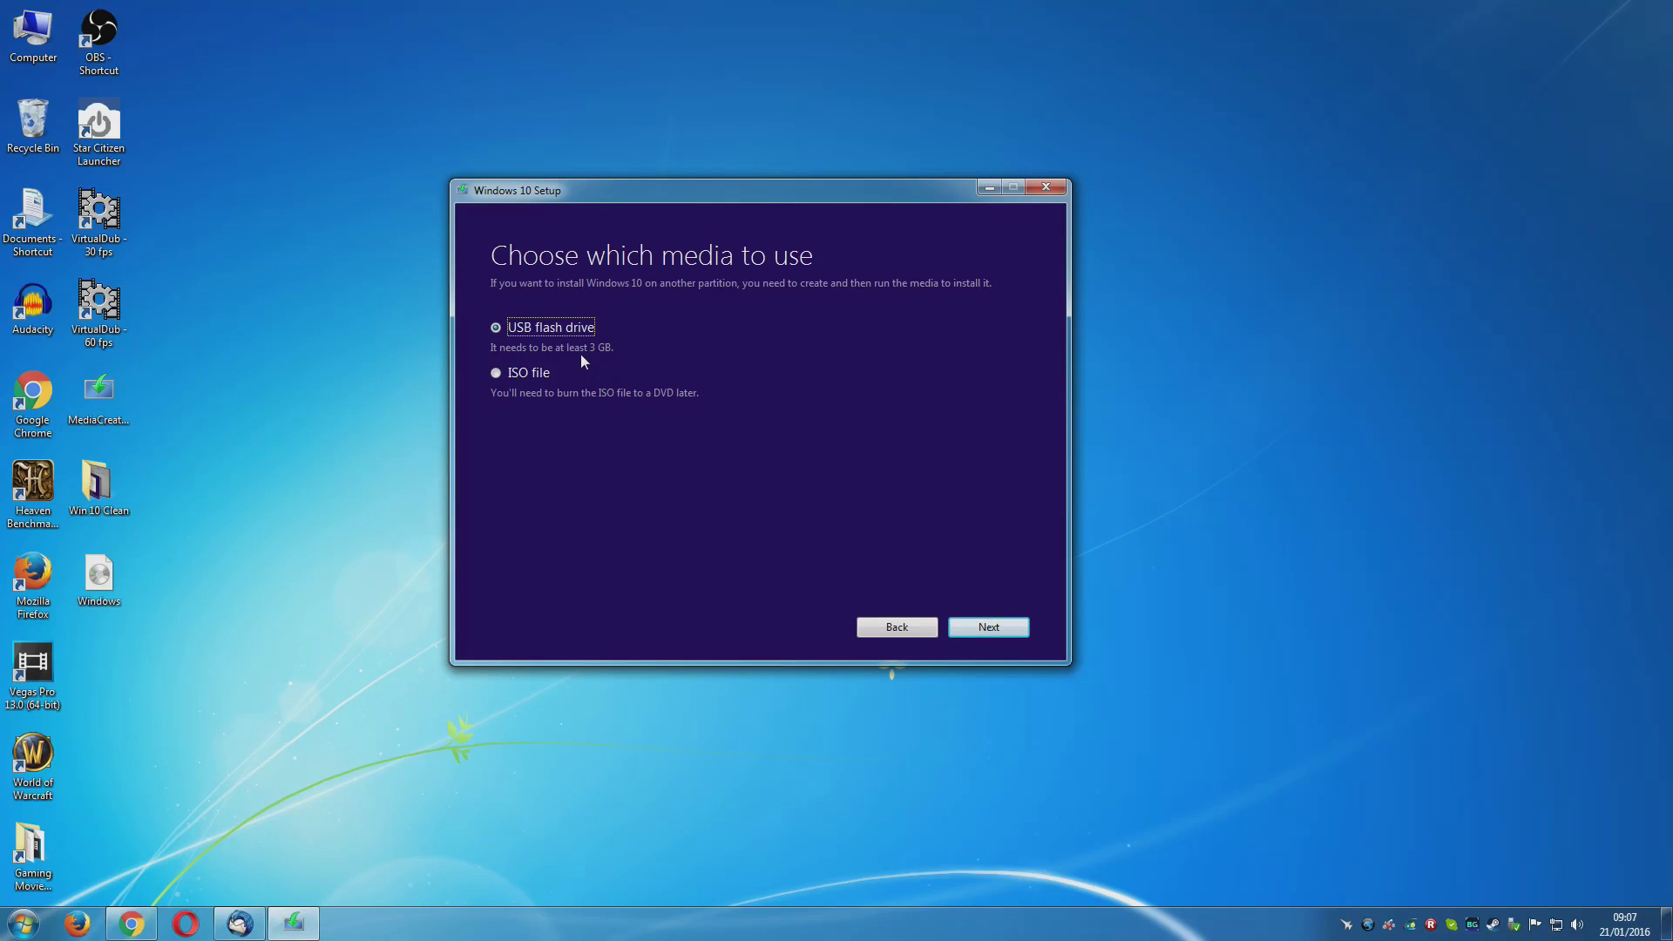
{"action": "left_click_drag", "start_coordinate": [731, 197], "coordinate": [923, 205]}
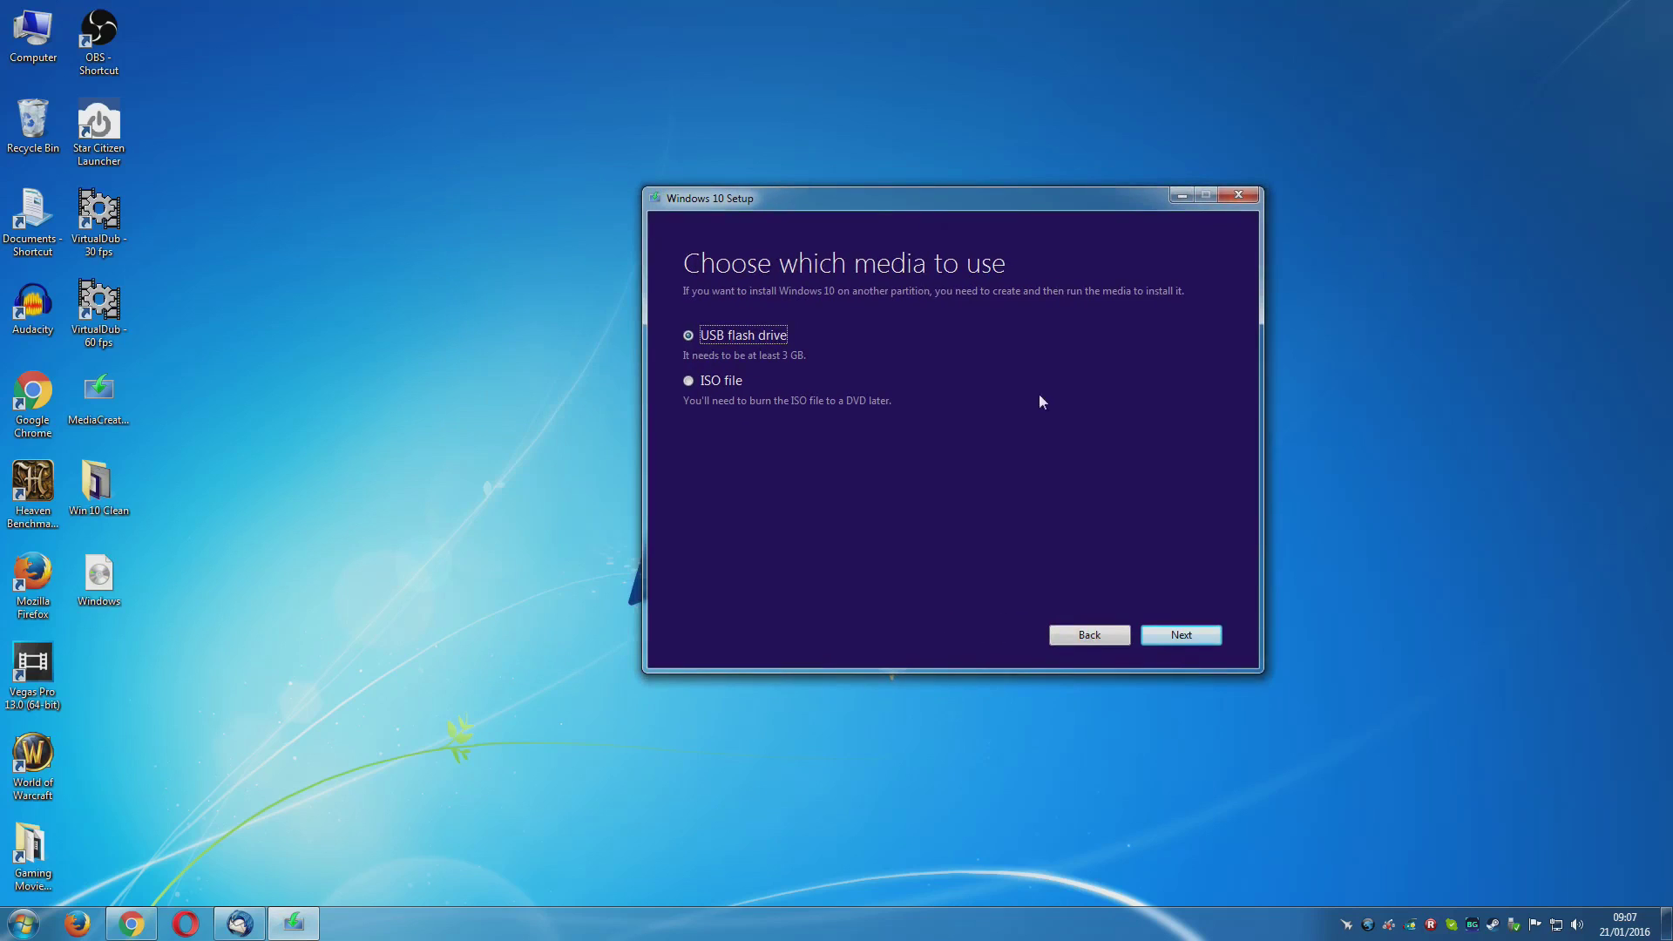
Step: Go on to the USB drive page and open the Computer window beside it
{"action": "left_click", "coordinate": [1186, 635]}
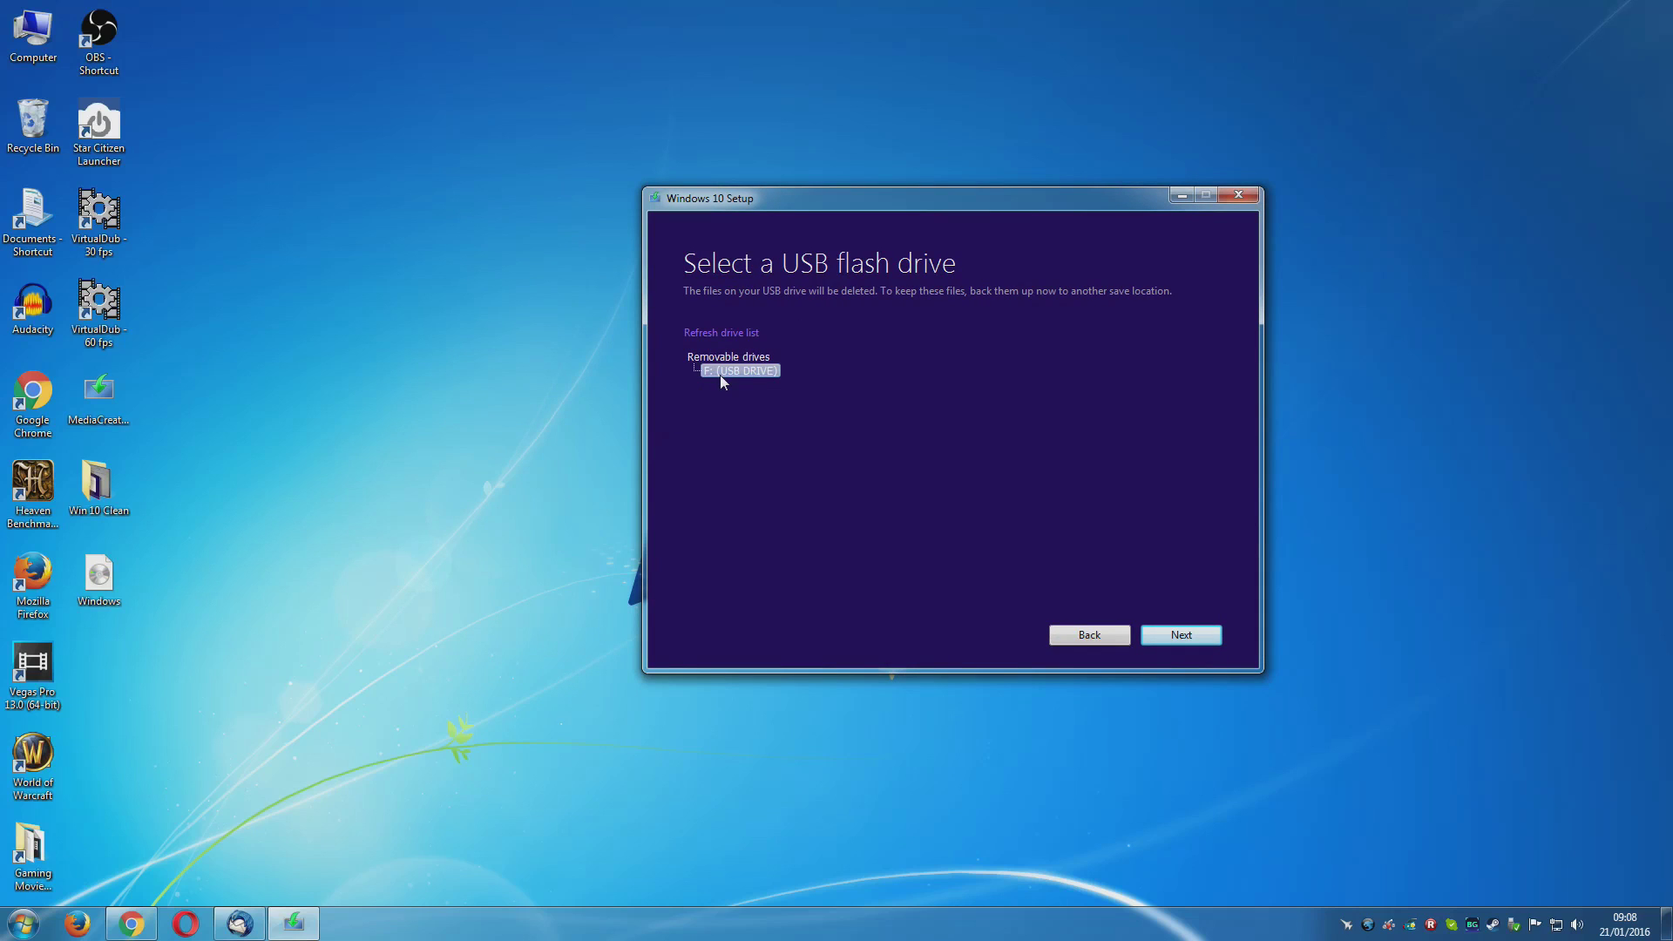
{"action": "left_click_drag", "start_coordinate": [807, 202], "coordinate": [835, 211]}
{"action": "left_click", "coordinate": [35, 39]}
{"action": "double_click", "coordinate": [35, 39]}
{"action": "left_click_drag", "start_coordinate": [1133, 208], "coordinate": [1418, 187]}
{"action": "left_click", "coordinate": [452, 336]}
{"action": "left_click_drag", "start_coordinate": [500, 148], "coordinate": [431, 181]}
Step: Check Win7 (C:), Media (D:), Win10 (E:) and USB DRIVE (F:) with 7.58 GB free
{"action": "left_click", "coordinate": [351, 300]}
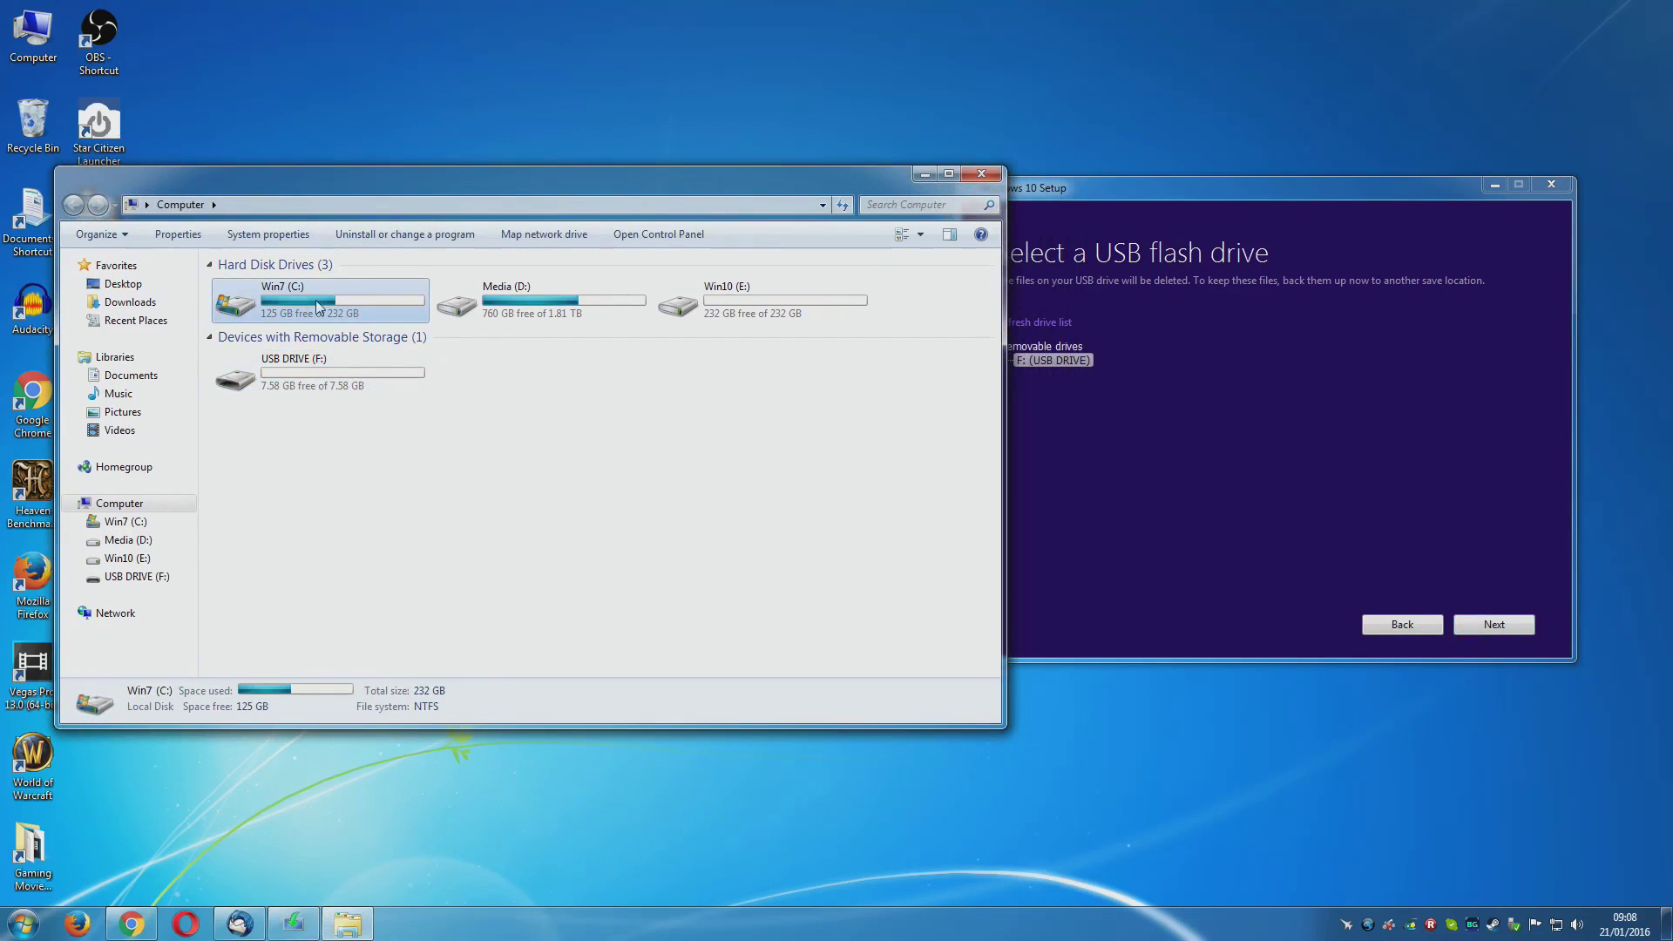
{"action": "left_click", "coordinate": [549, 303]}
{"action": "left_click", "coordinate": [710, 316]}
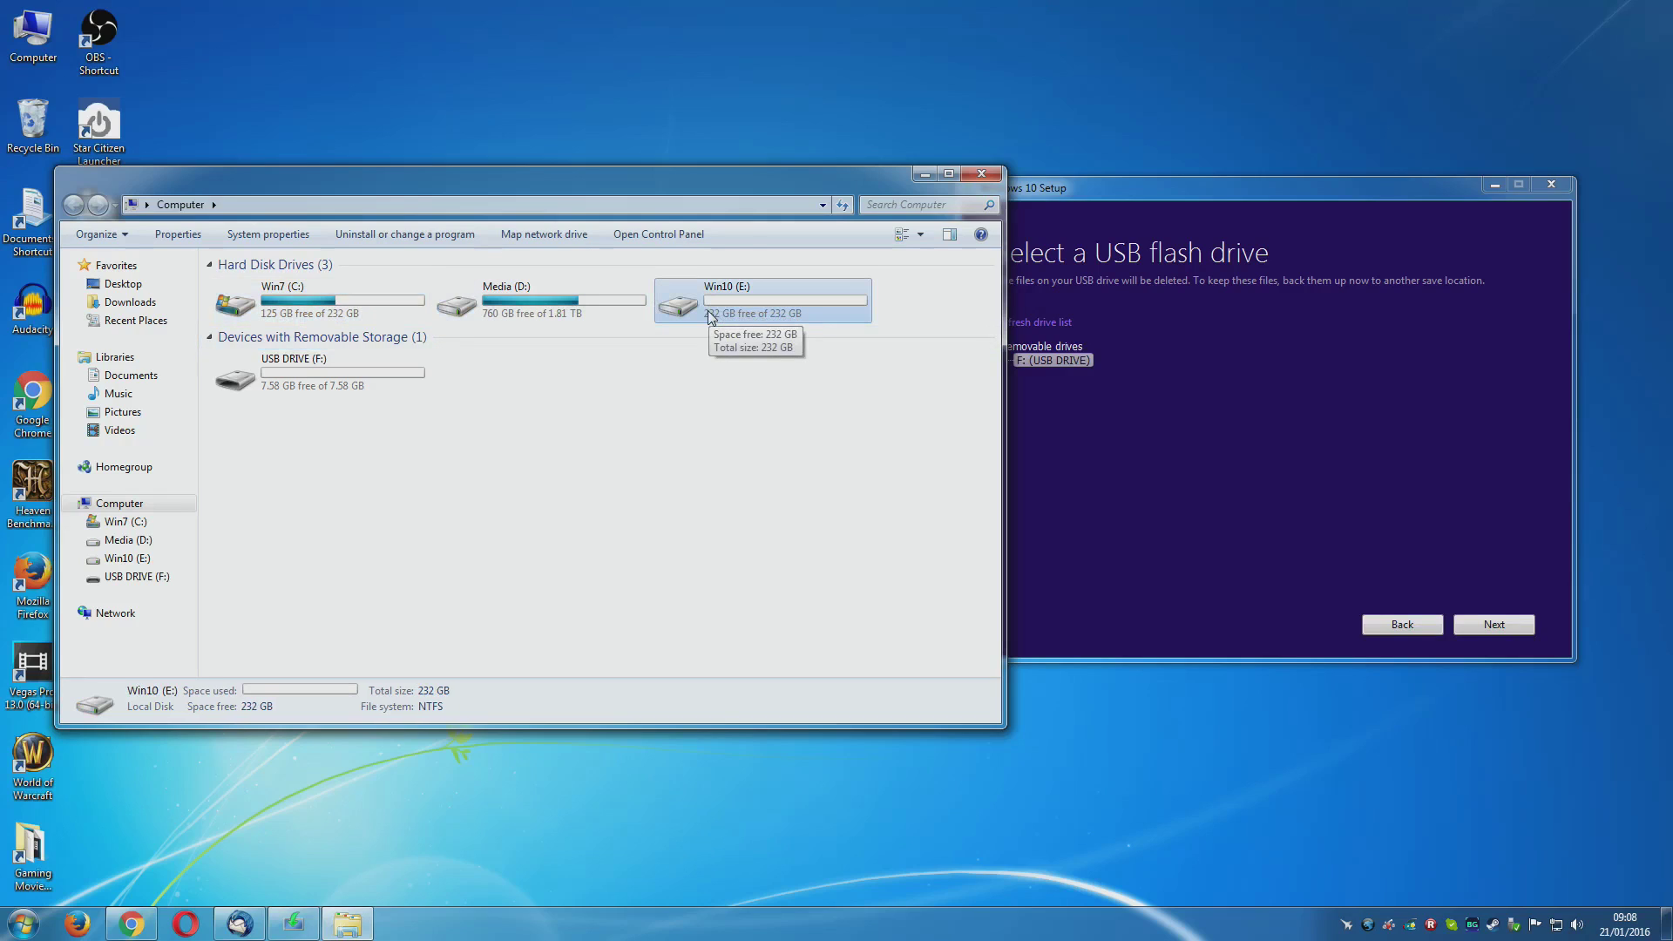
{"action": "left_click", "coordinate": [327, 392]}
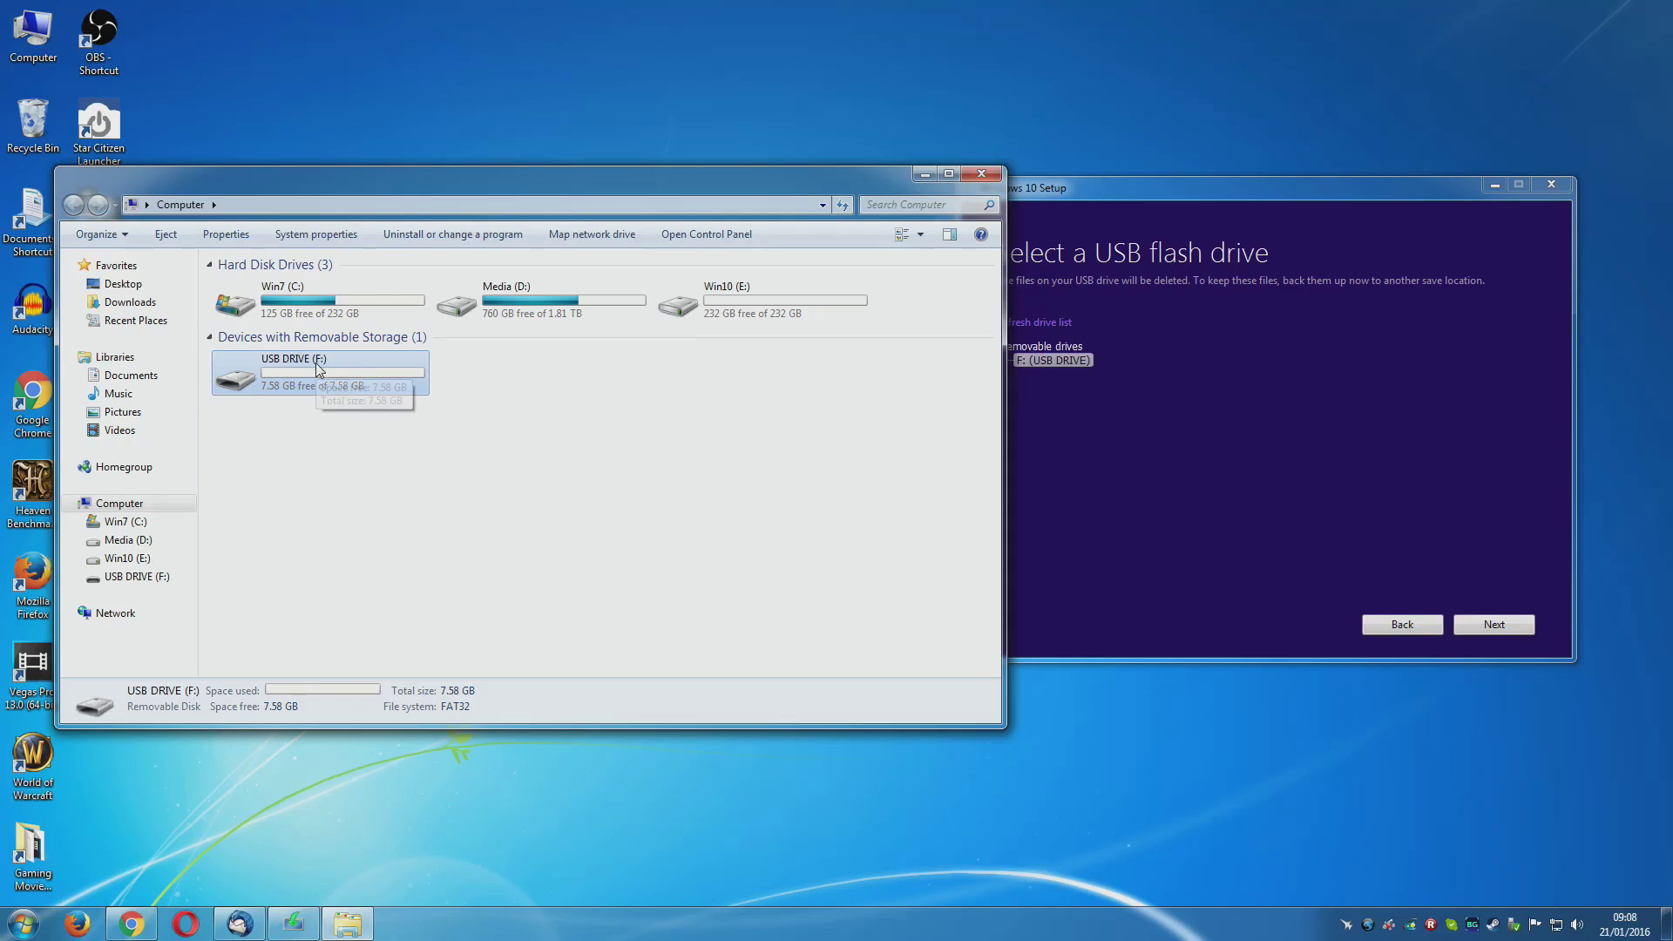
{"action": "left_click", "coordinate": [1073, 467]}
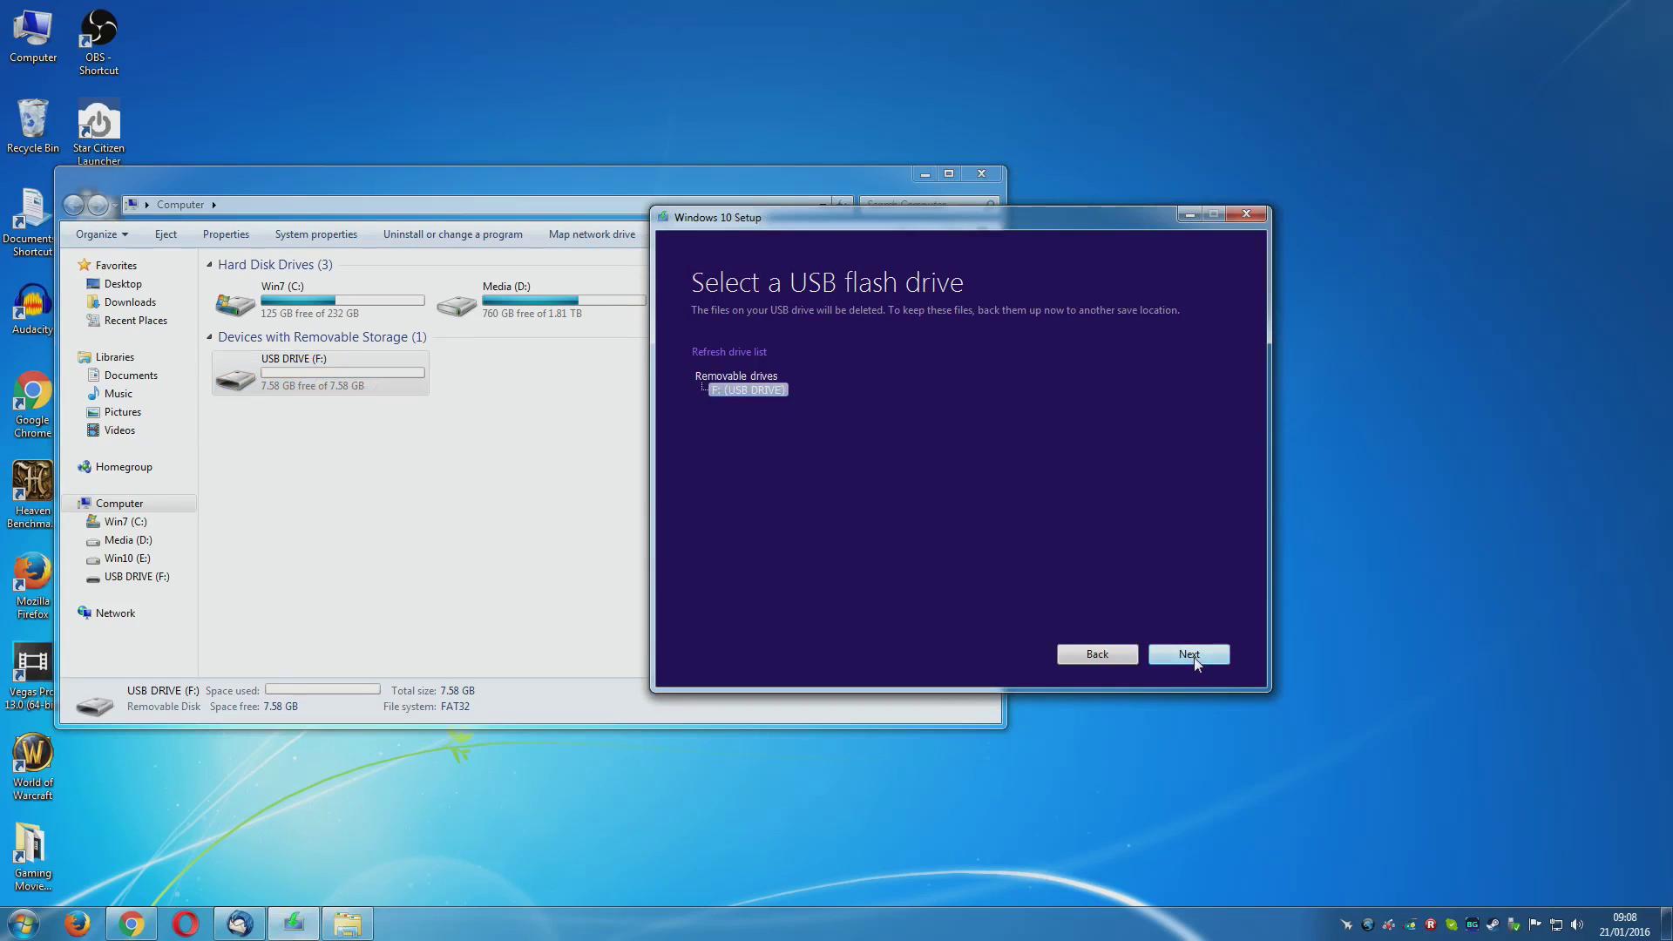
Step: Download Windows 10 onto the F: USB drive and close setup once it's ready
{"action": "left_click", "coordinate": [1192, 656]}
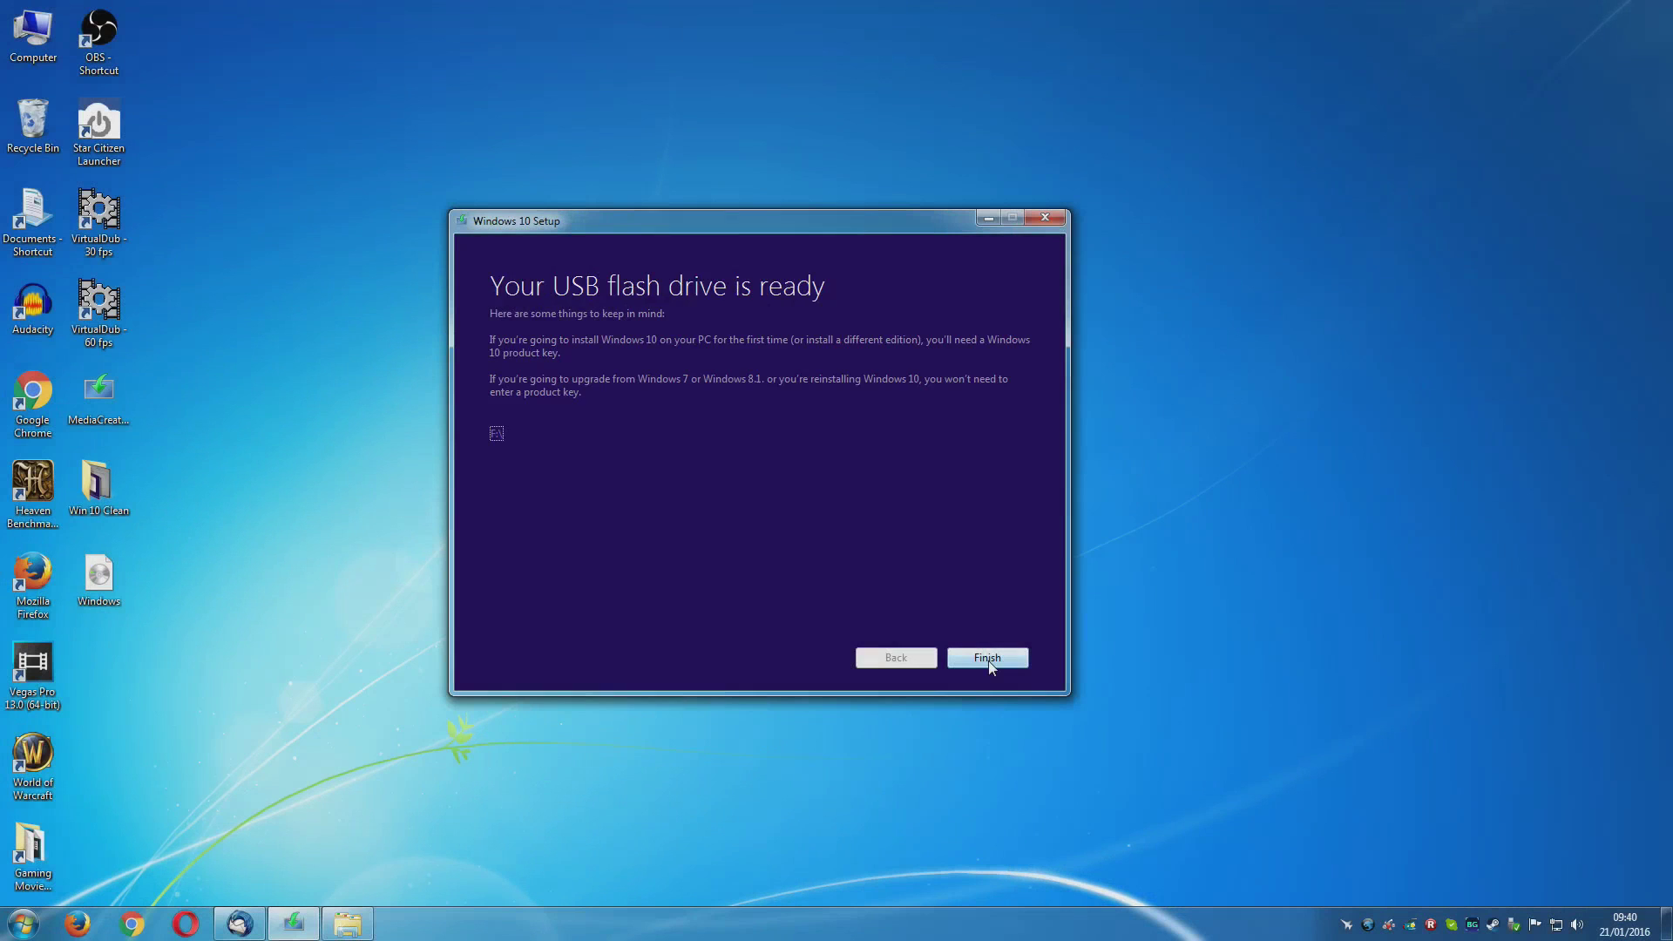
{"action": "left_click", "coordinate": [990, 664]}
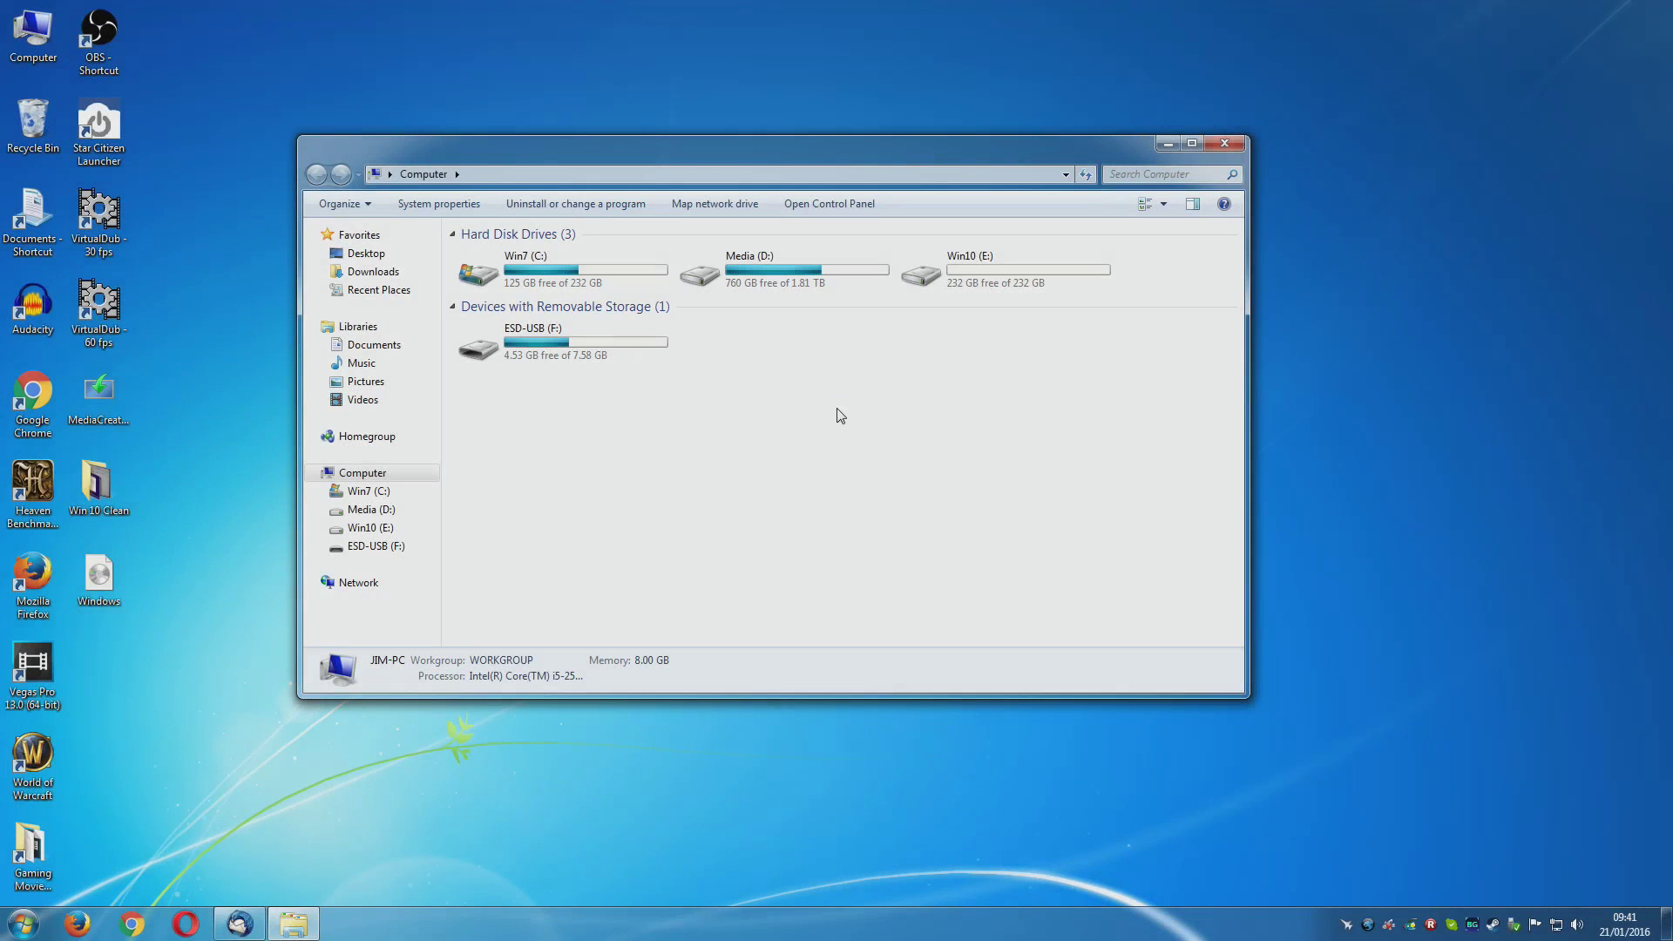
{"action": "double_click", "coordinate": [575, 352]}
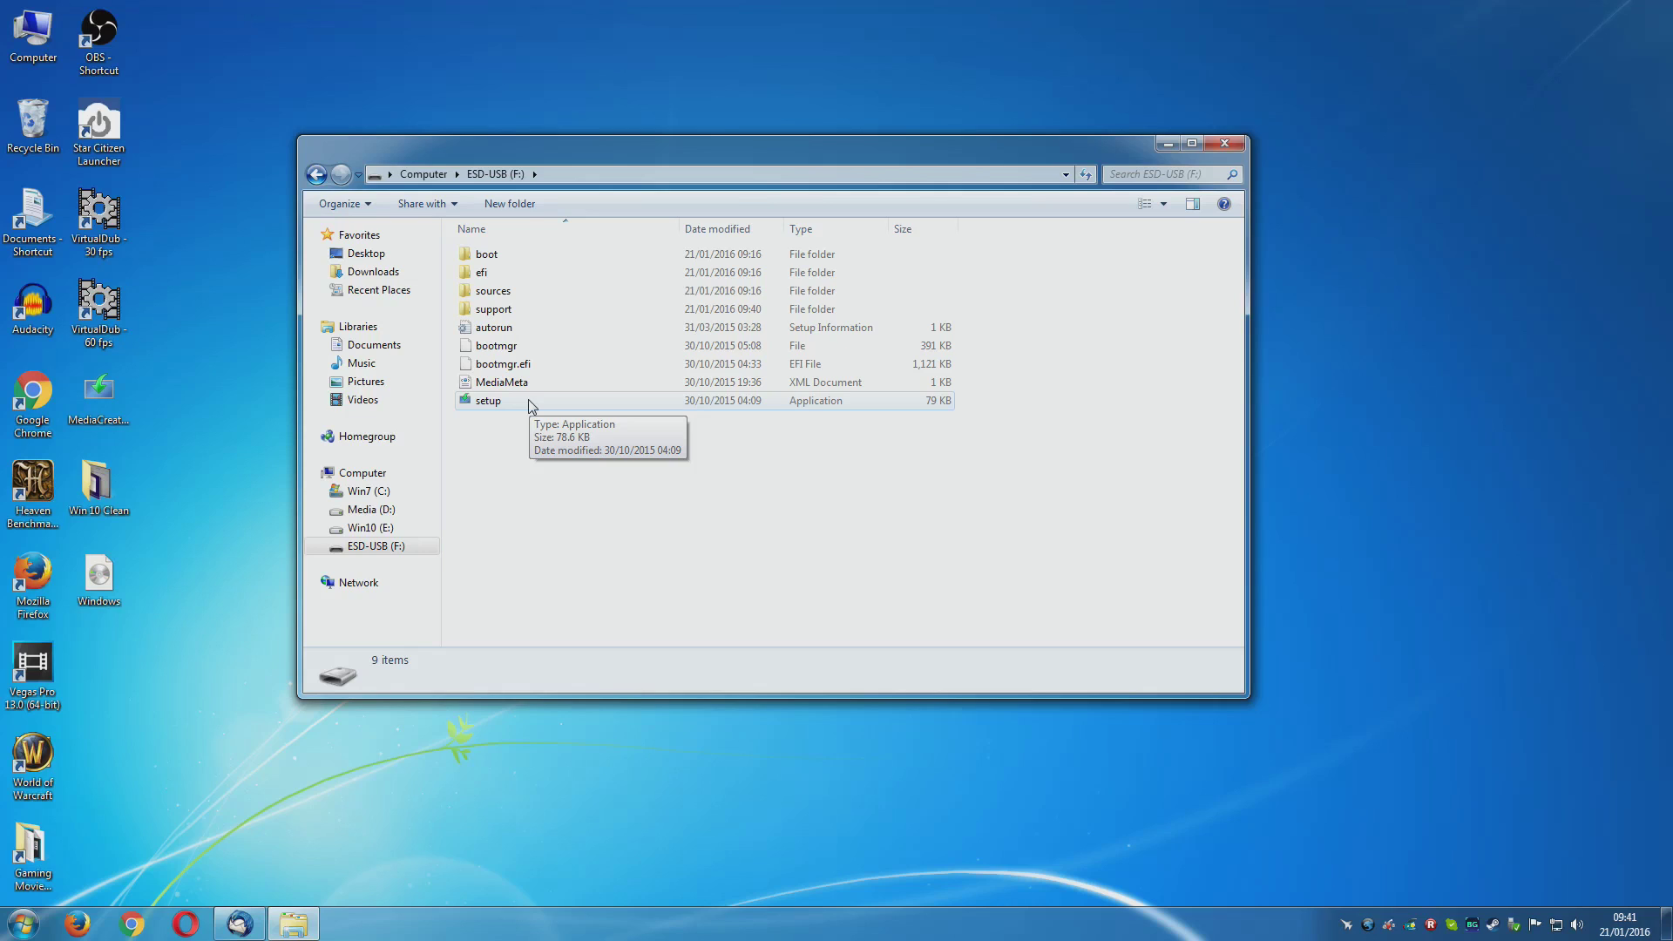
{"action": "key", "text": "BackSpace"}
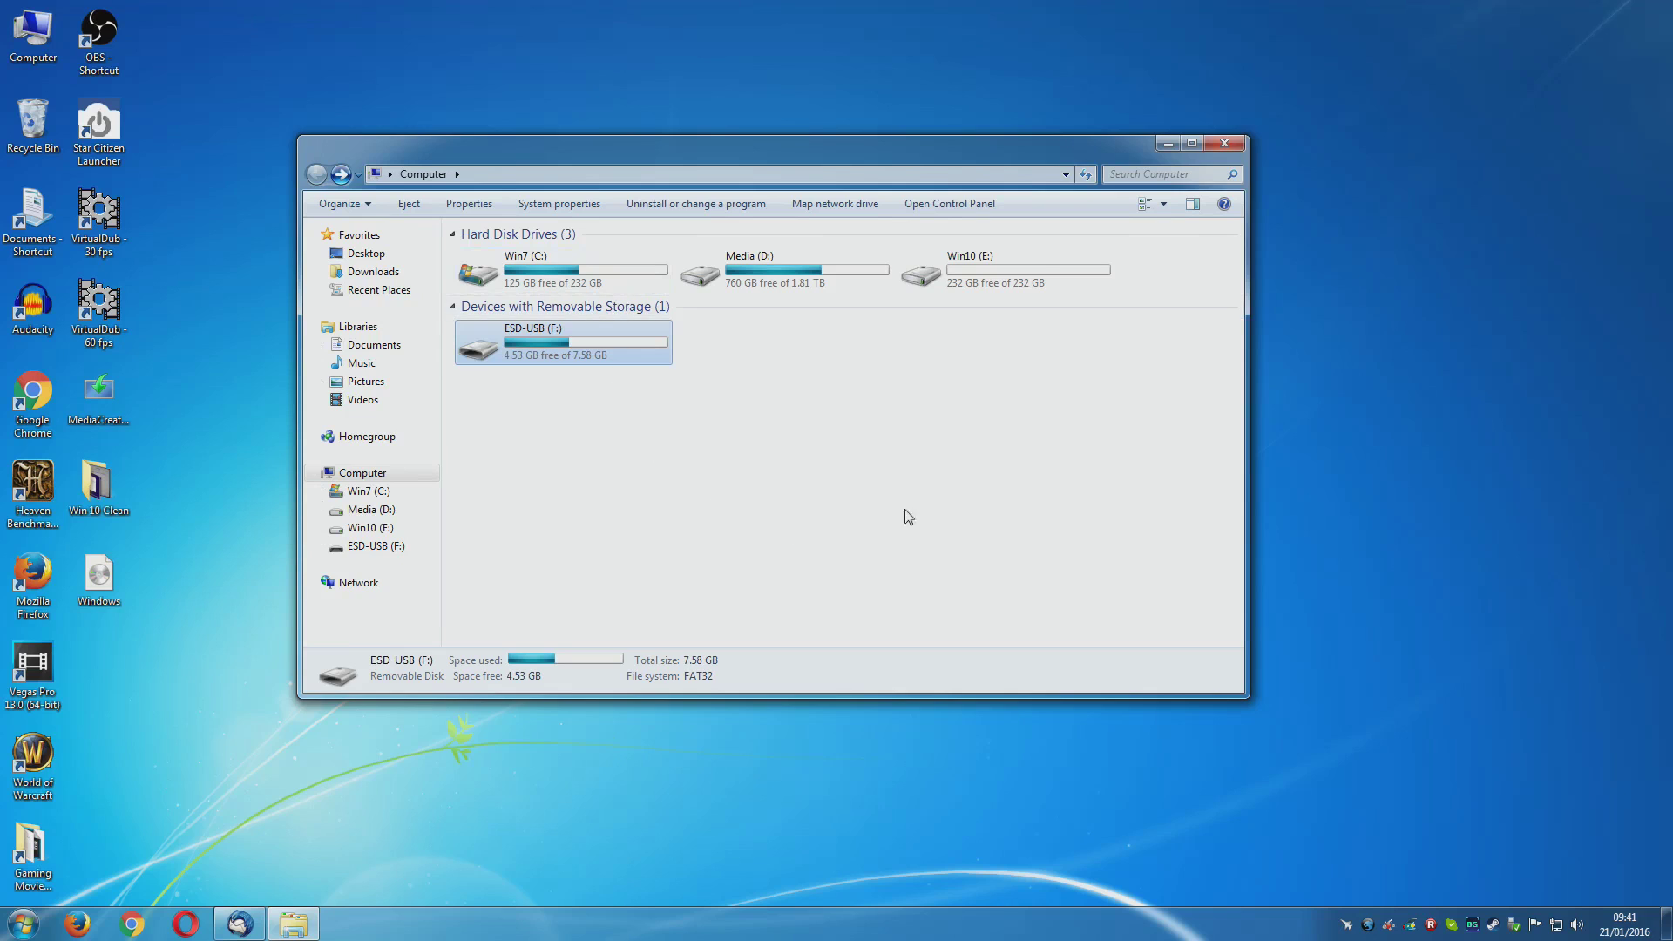
{"action": "left_click", "coordinate": [1007, 281]}
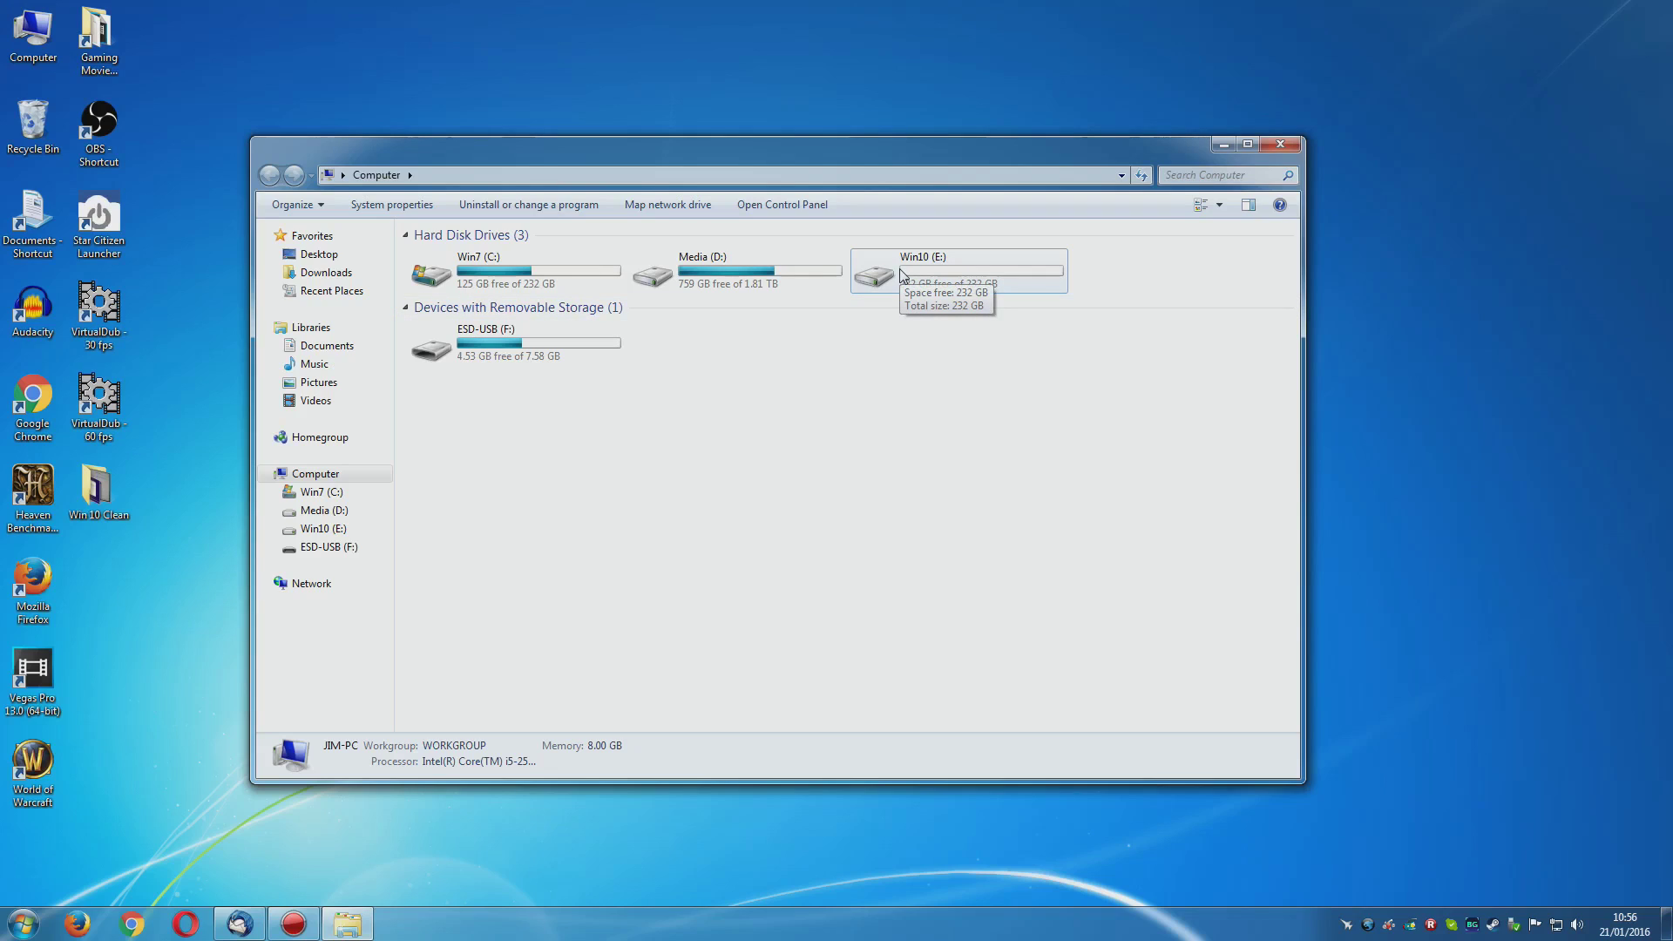
{"action": "mouse_move", "coordinate": [950, 288]}
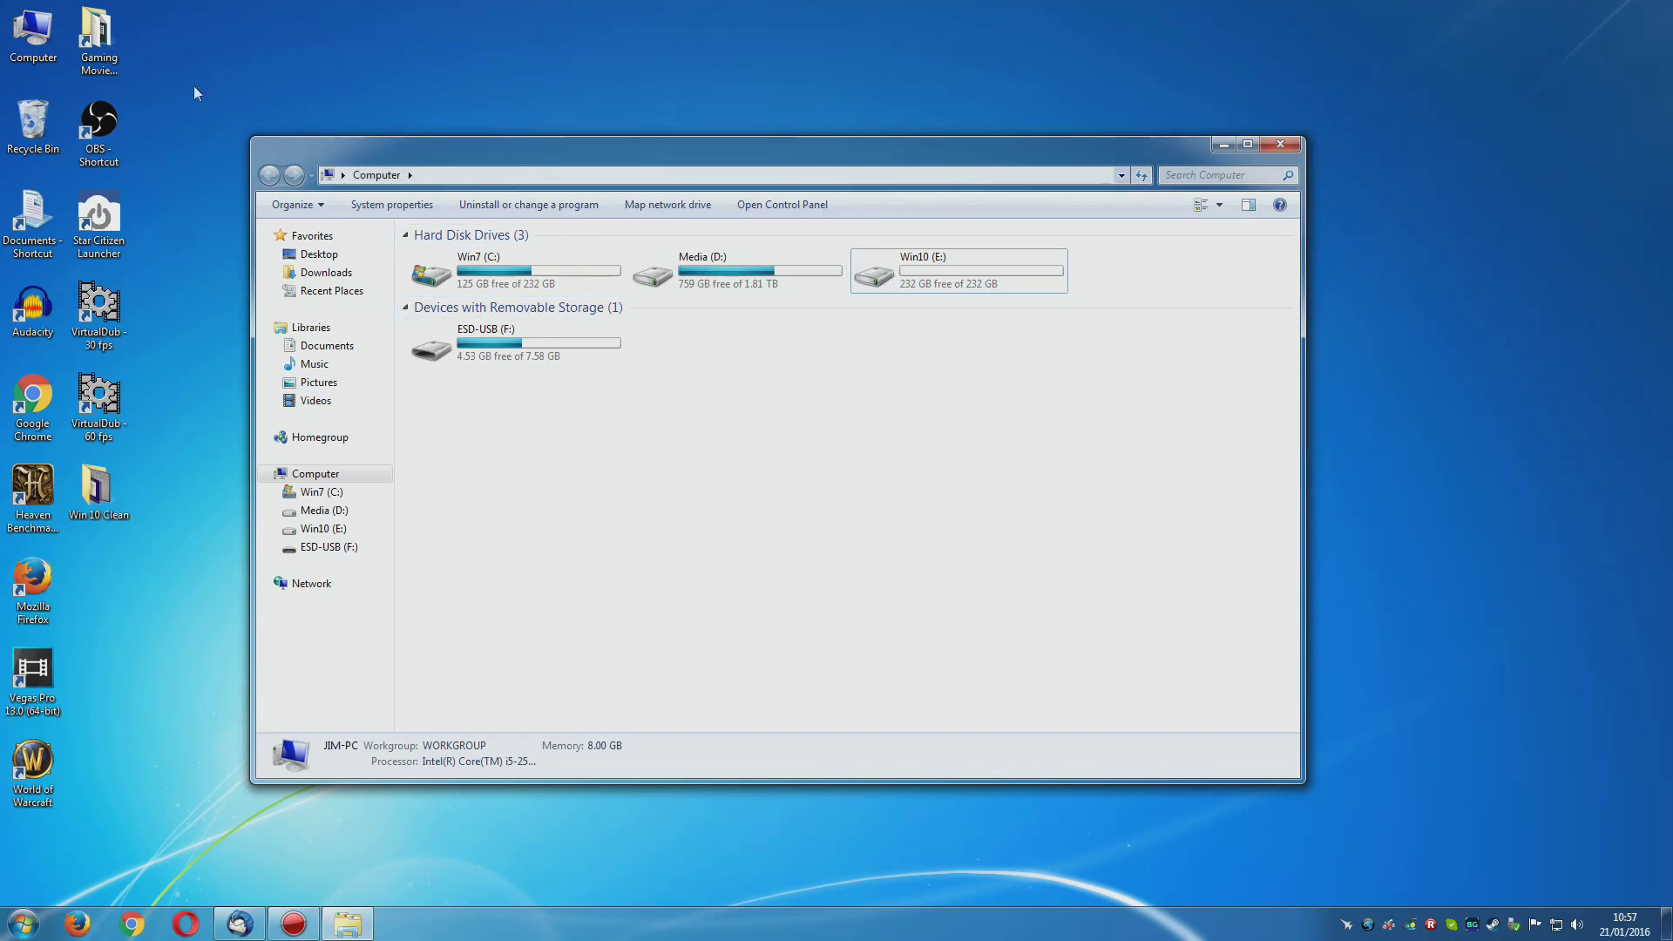
{"action": "right_click", "coordinate": [30, 35]}
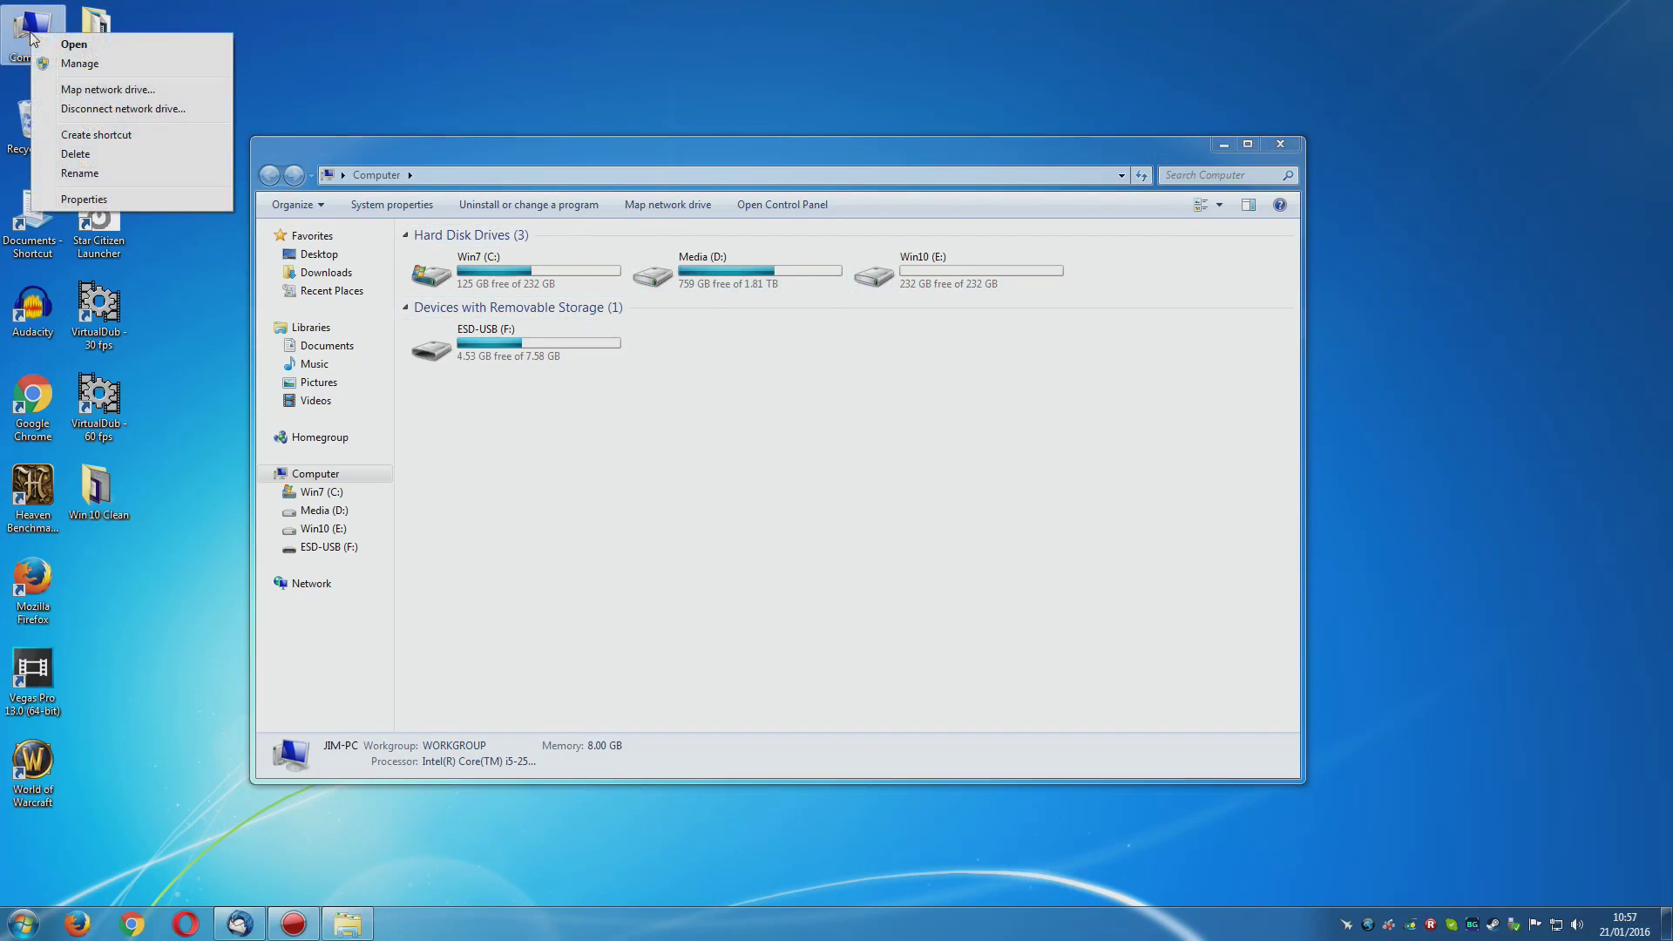
{"action": "left_click", "coordinate": [80, 64]}
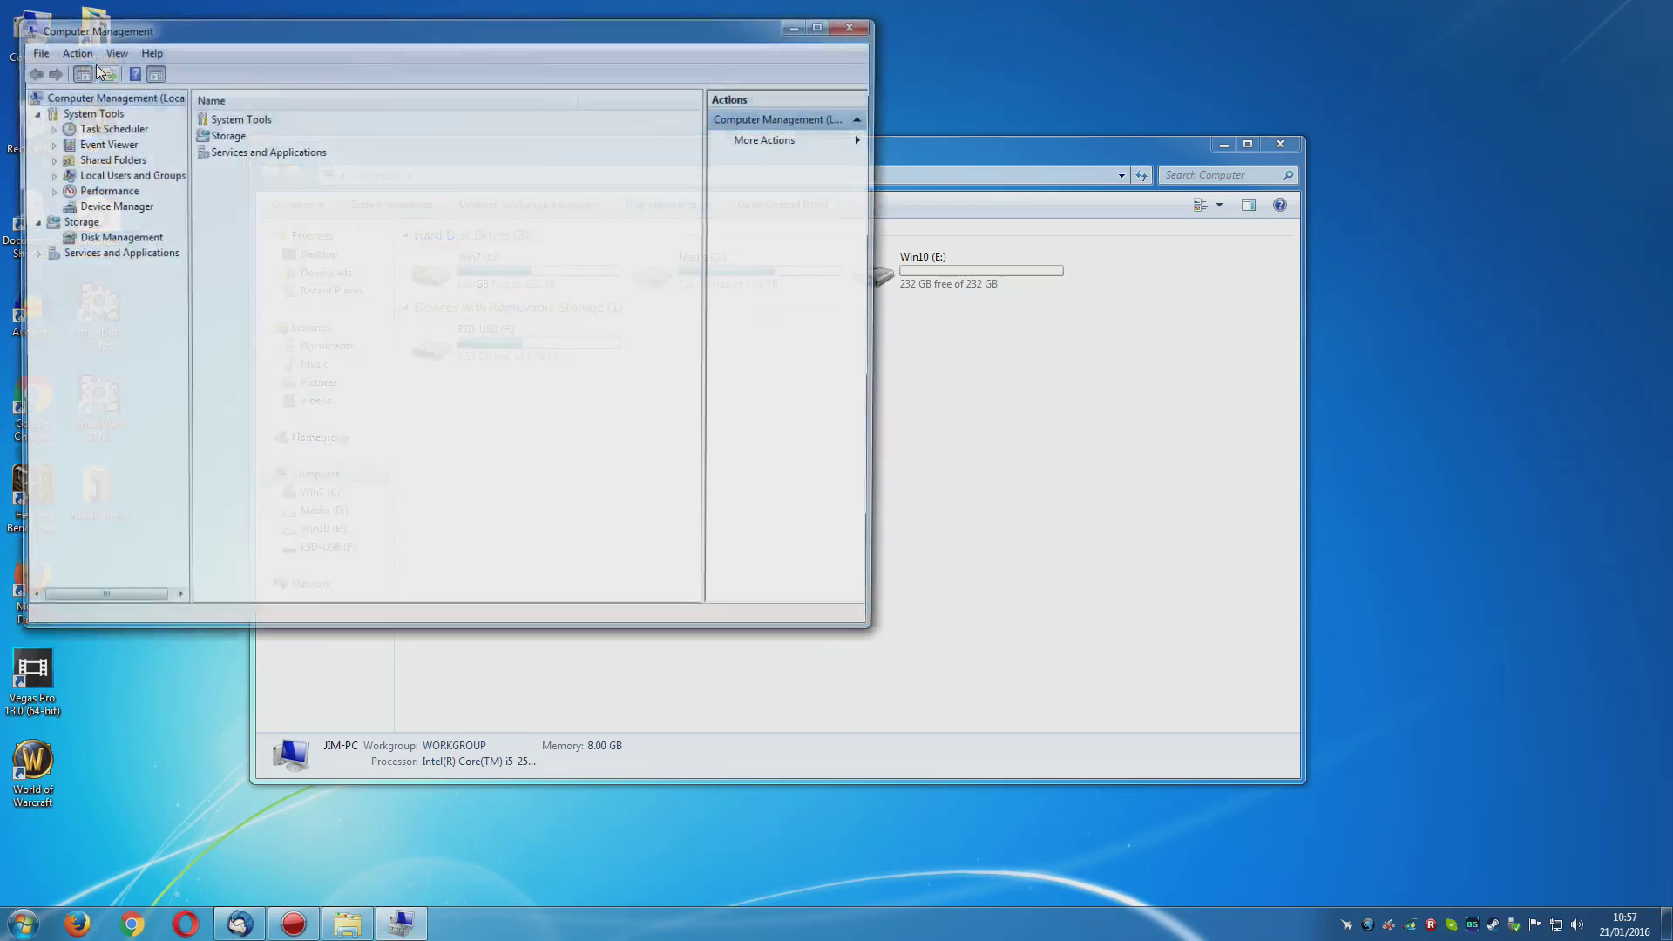
{"action": "left_click_drag", "start_coordinate": [277, 30], "coordinate": [558, 105]}
{"action": "left_click", "coordinate": [381, 307]}
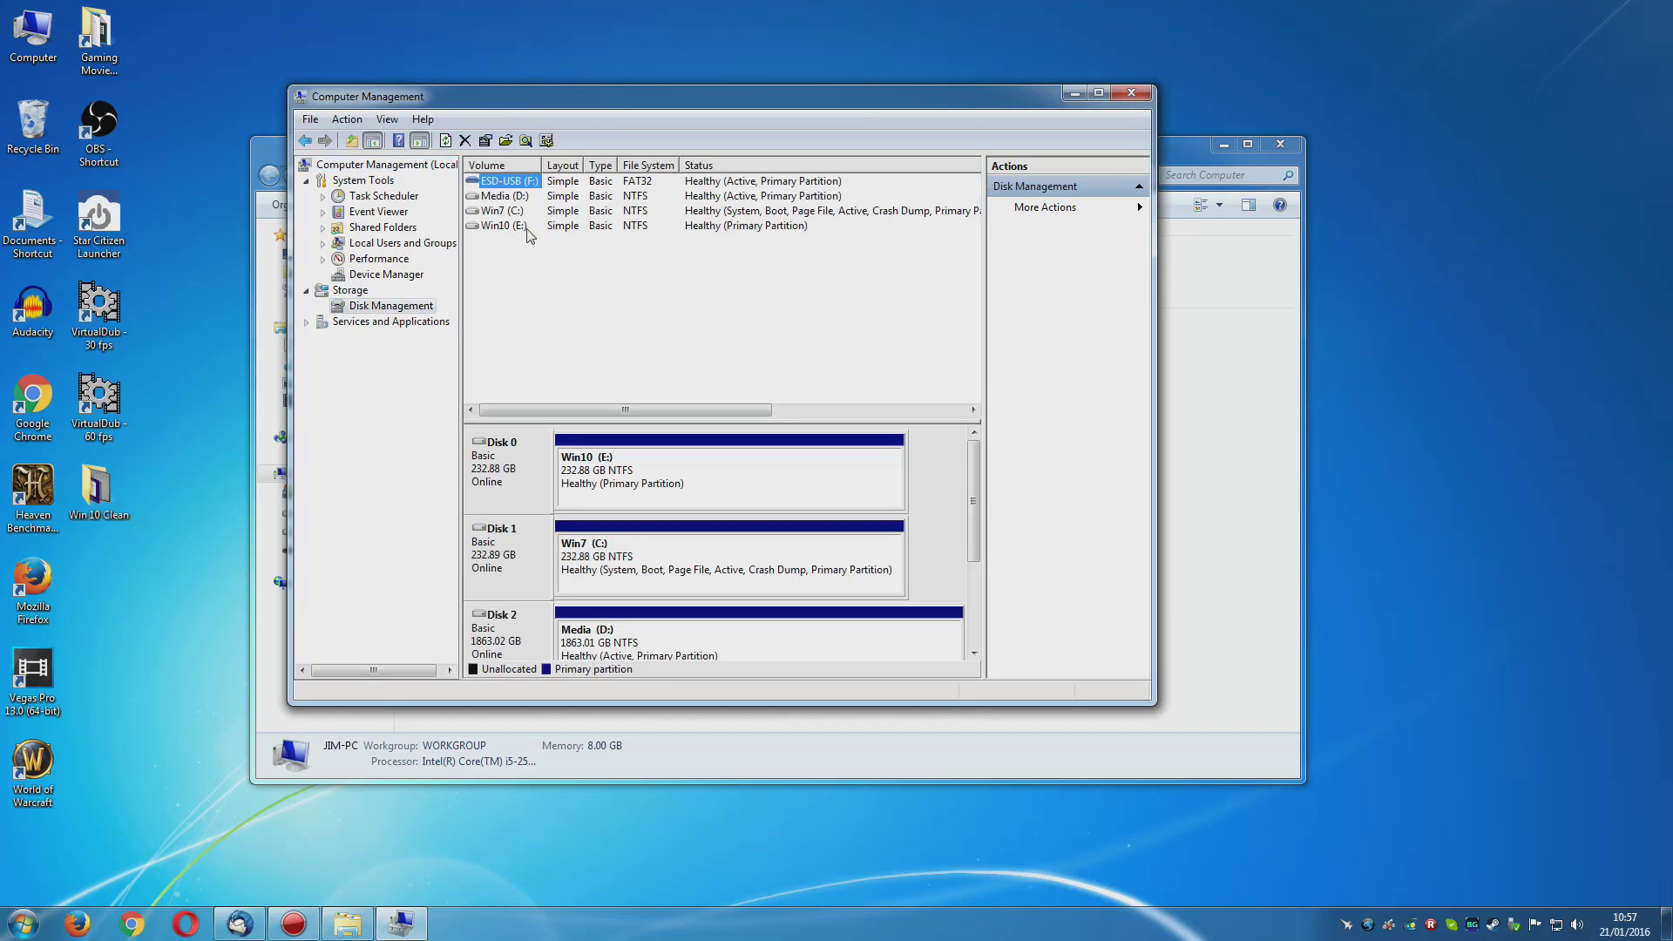
{"action": "left_click", "coordinate": [505, 227]}
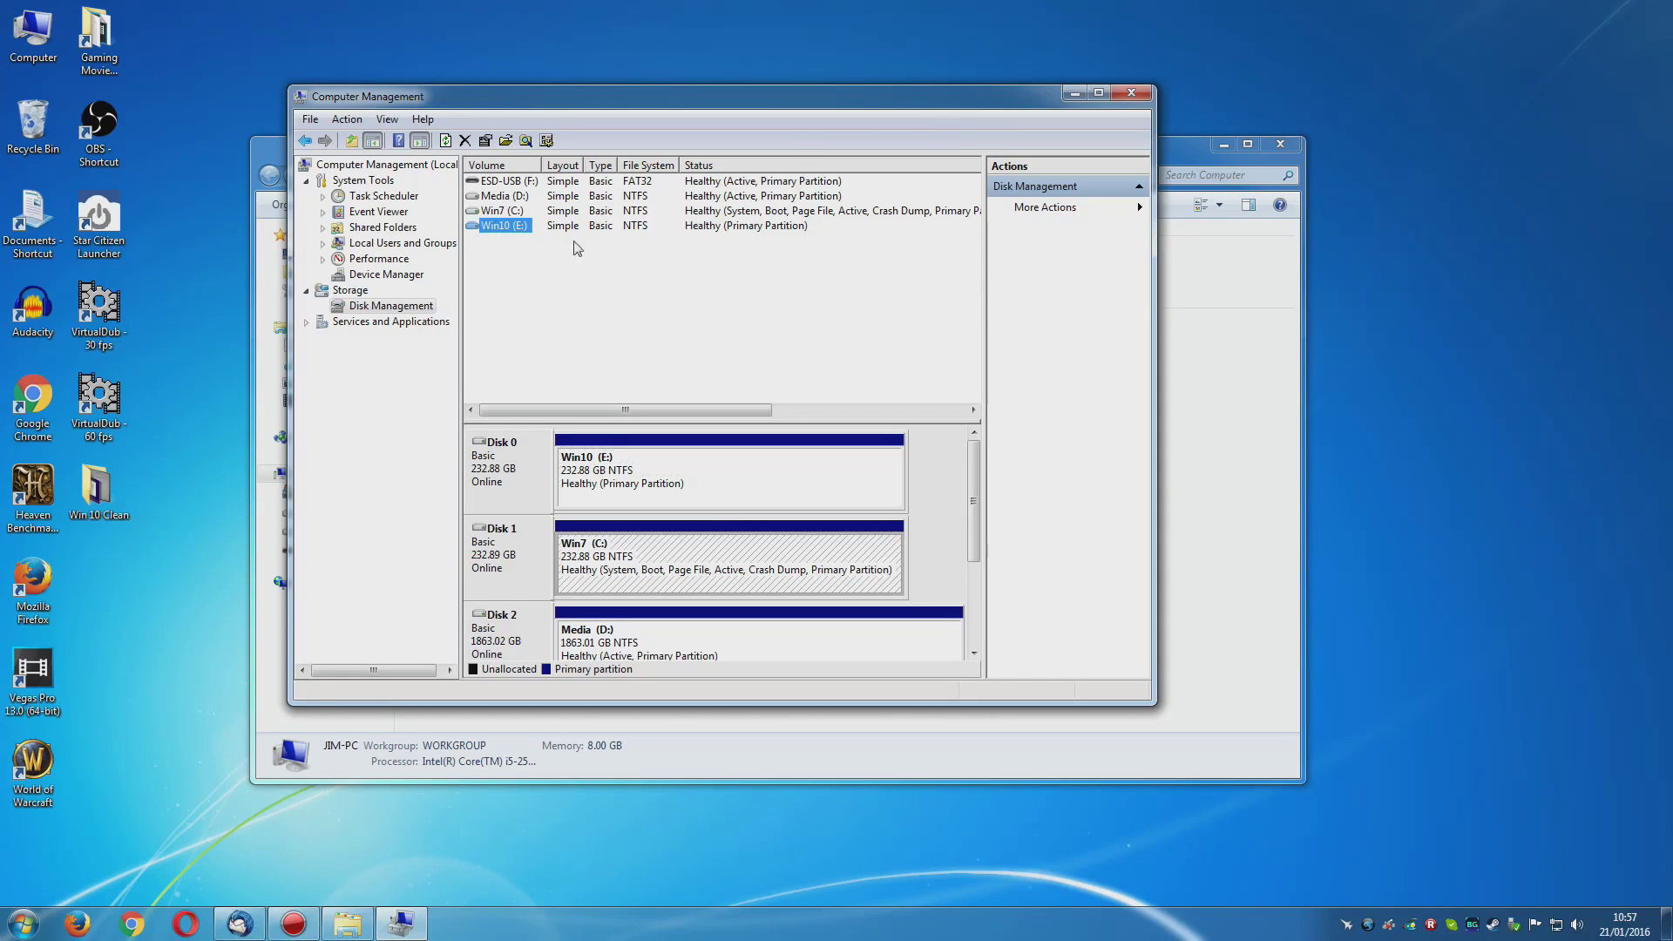
{"action": "left_click", "coordinate": [494, 213]}
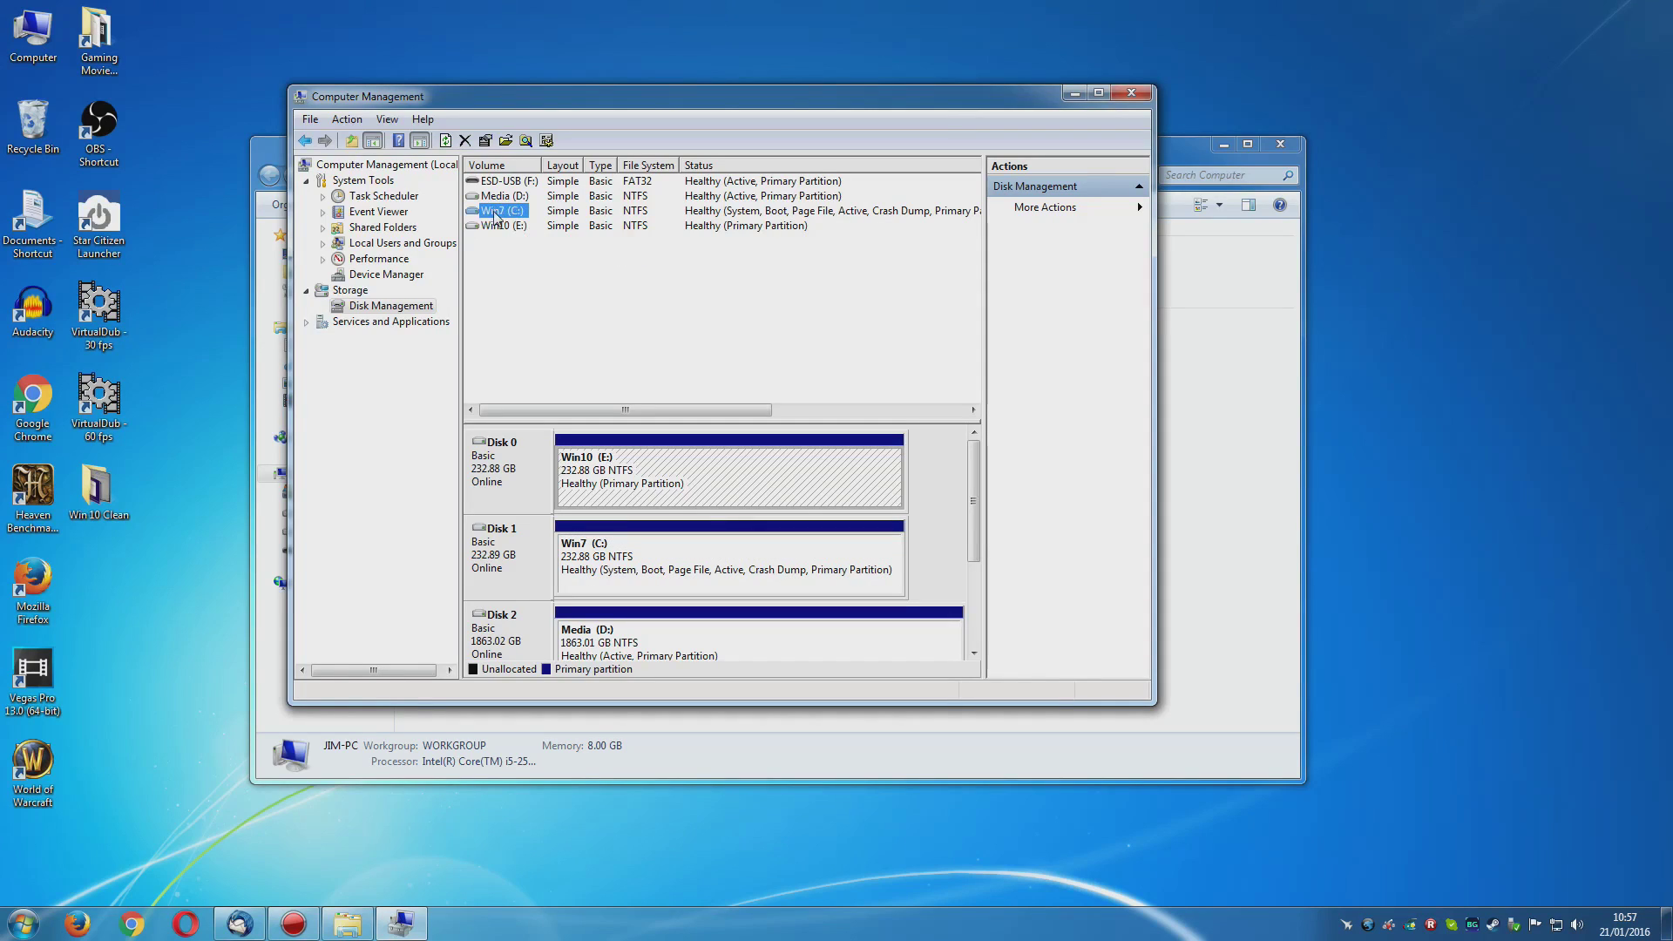
Step: Rename Win10 (E:) to 'Spare SSD', then review the C: and D: drive details
{"action": "left_click", "coordinate": [1130, 94]}
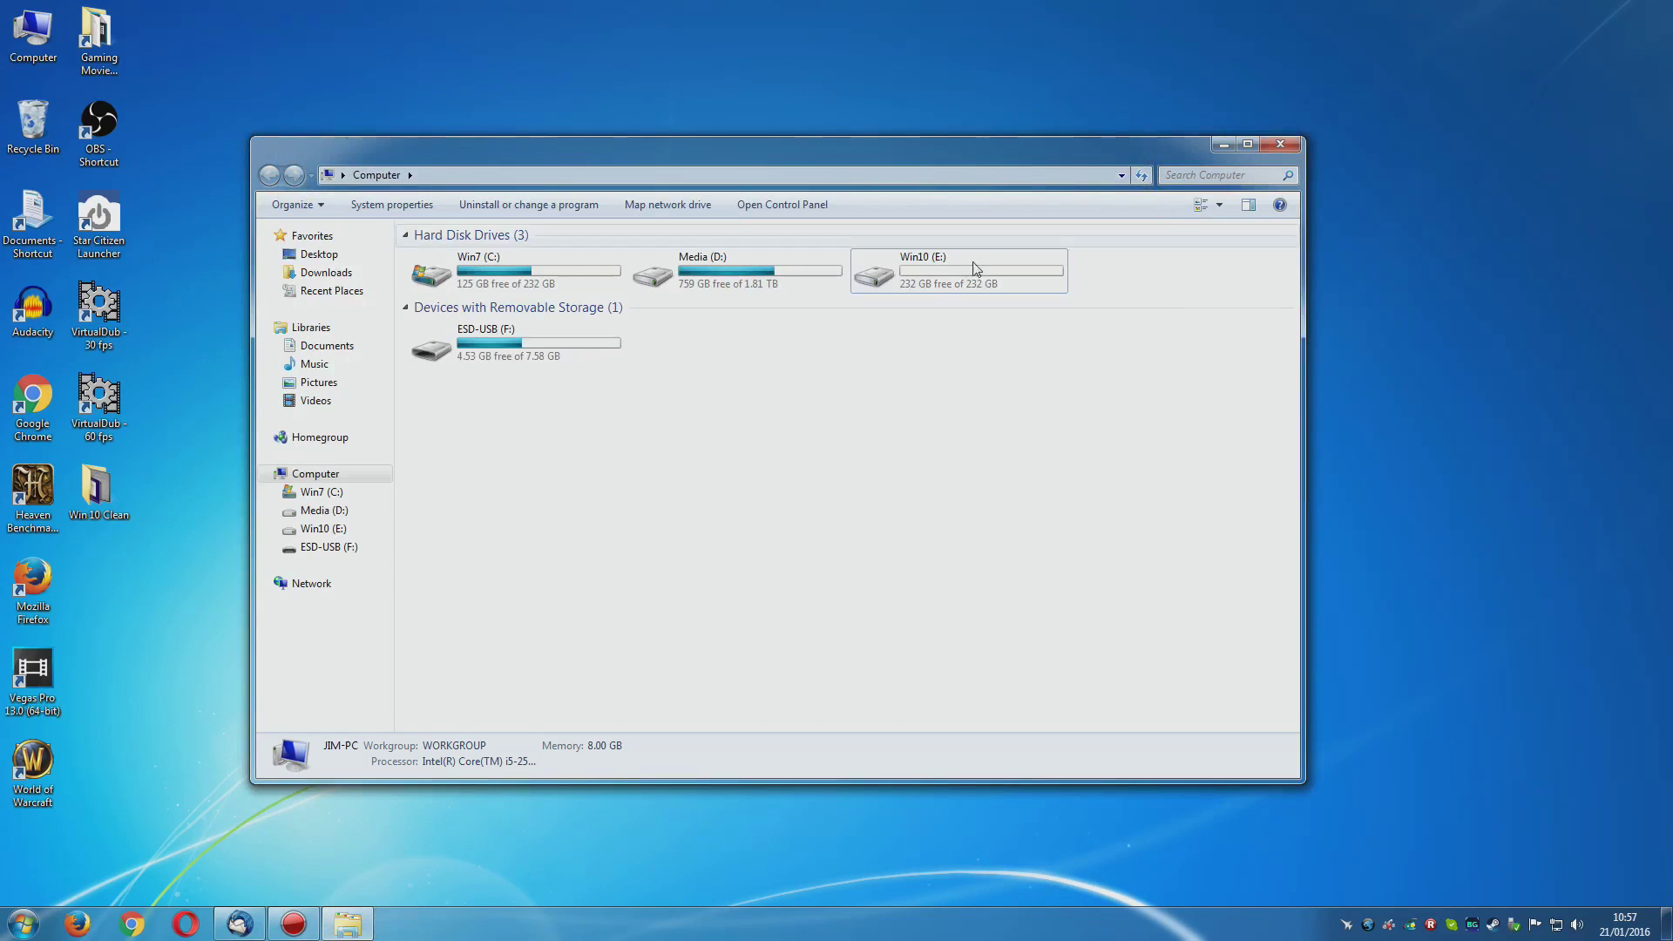
{"action": "left_click", "coordinate": [915, 264]}
{"action": "right_click", "coordinate": [915, 260]}
{"action": "left_click", "coordinate": [888, 267]}
{"action": "right_click", "coordinate": [889, 267]}
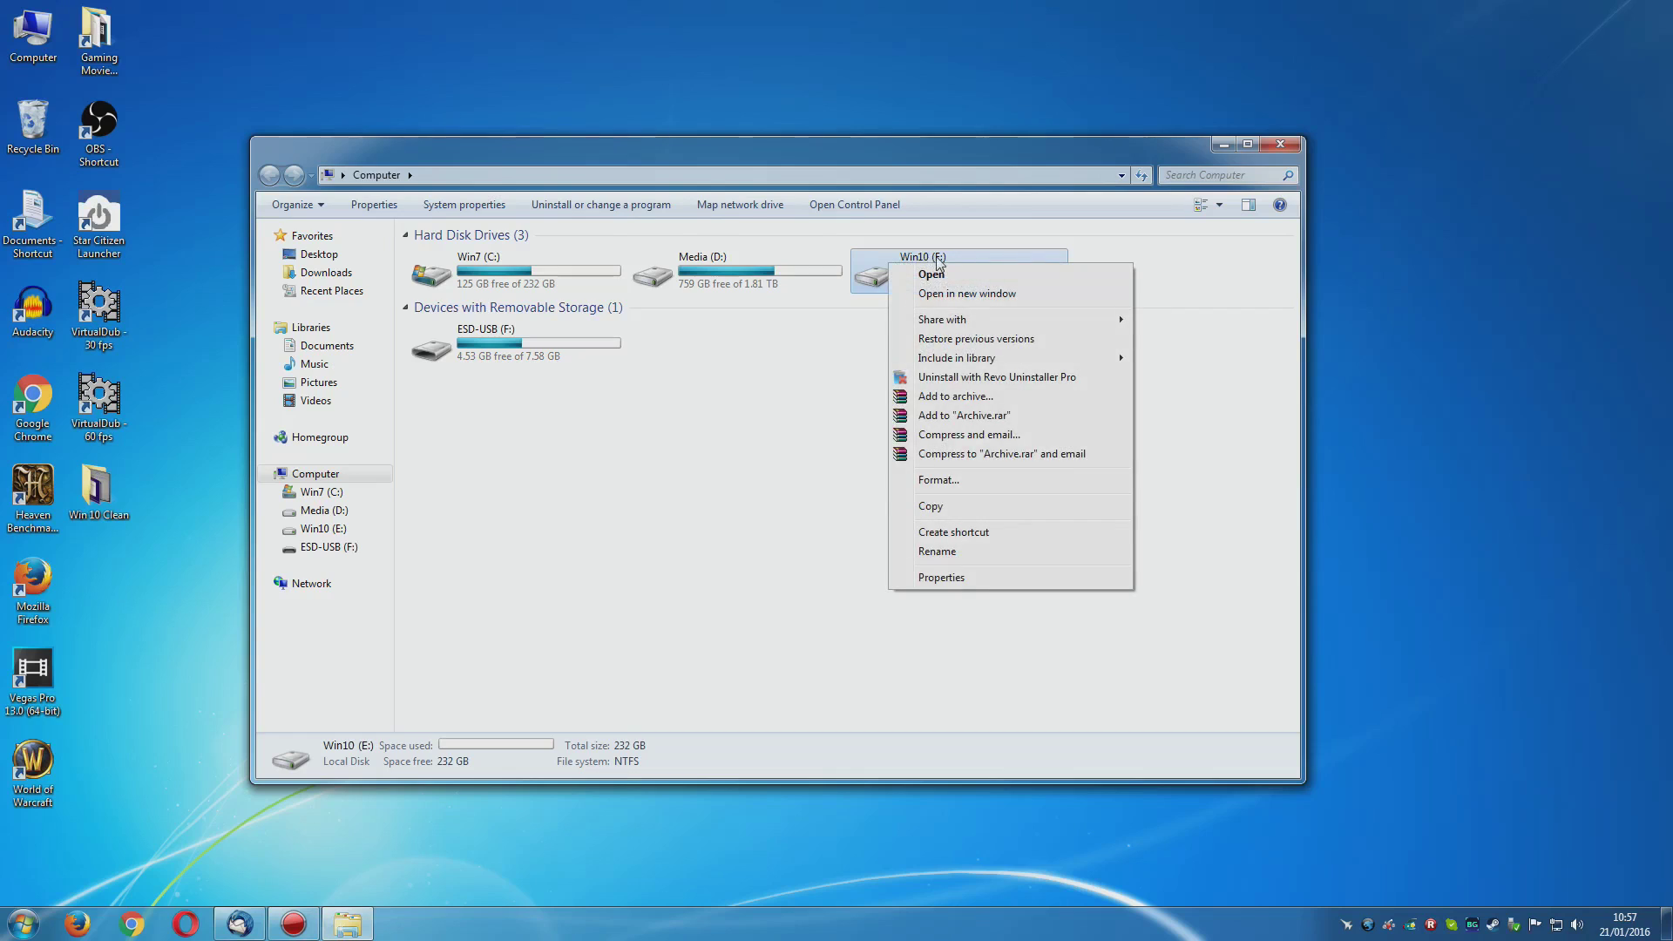
{"action": "left_click", "coordinate": [963, 554]}
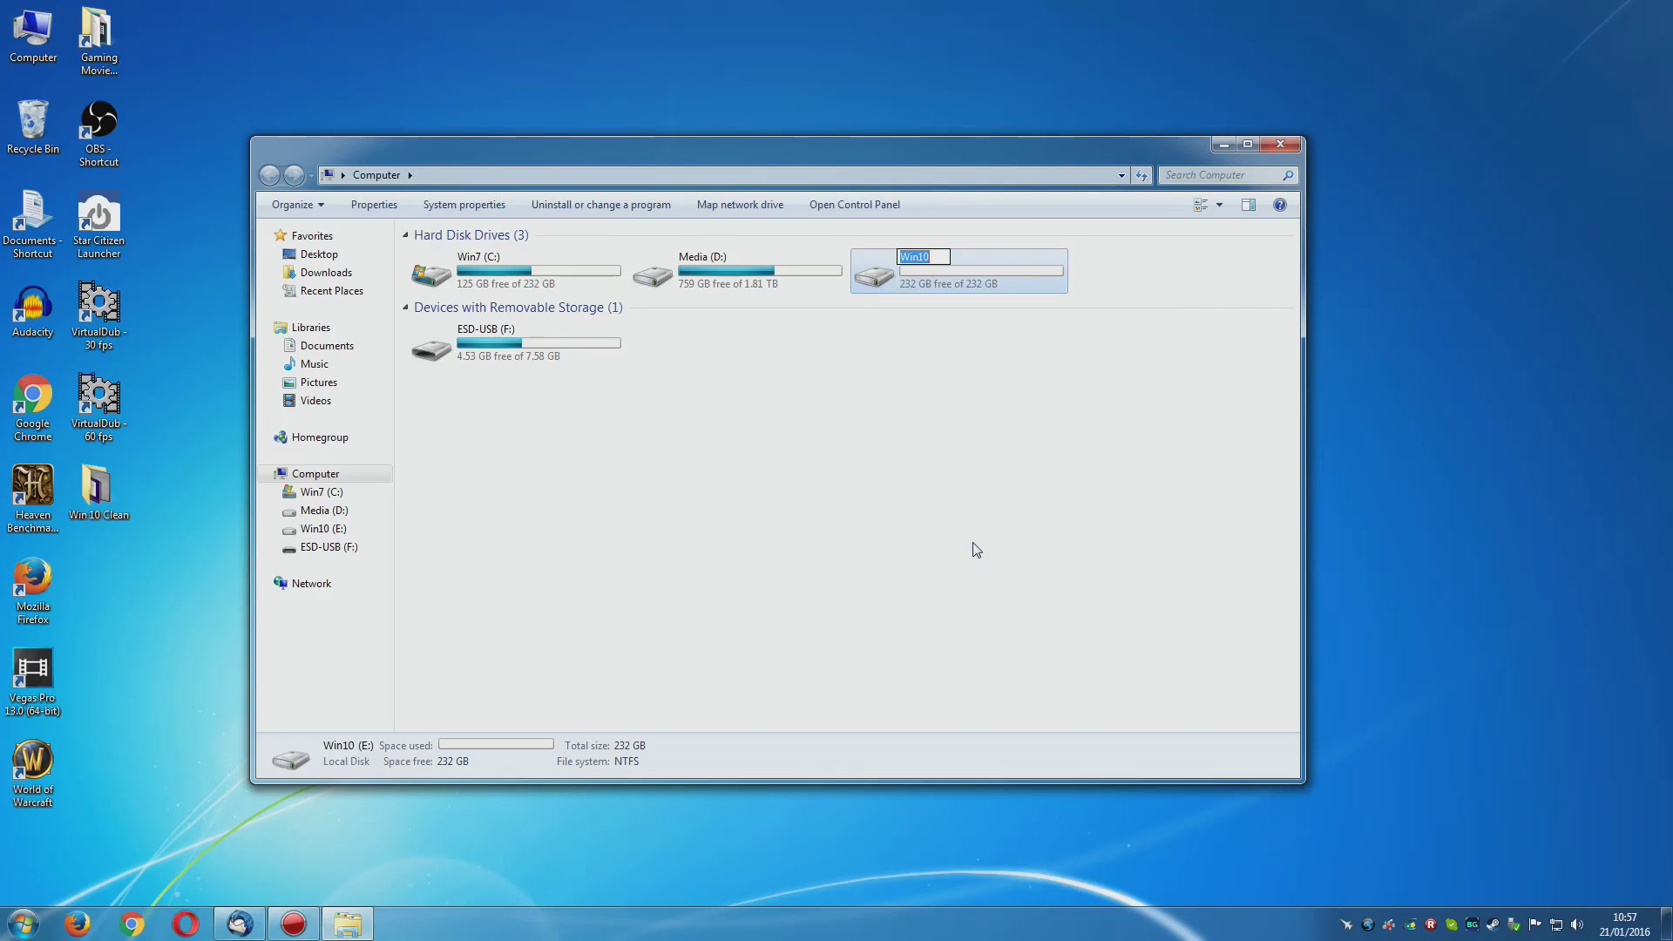
{"action": "type", "text": "Spare SSD"}
{"action": "key", "text": "Return"}
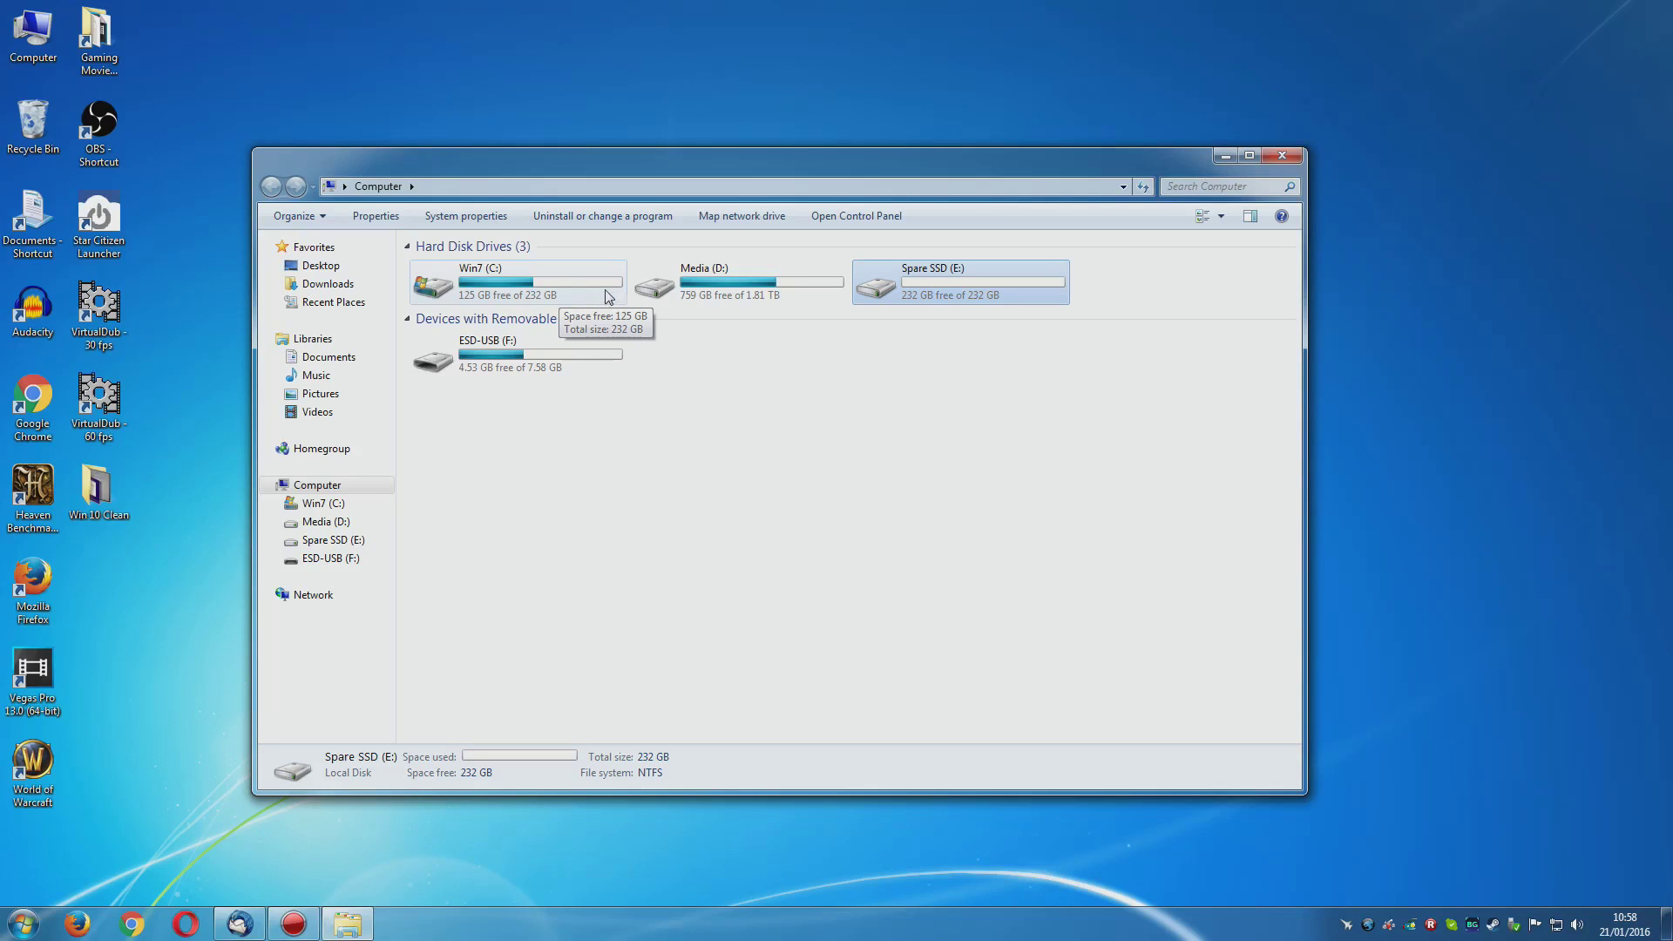
{"action": "left_click", "coordinate": [742, 296]}
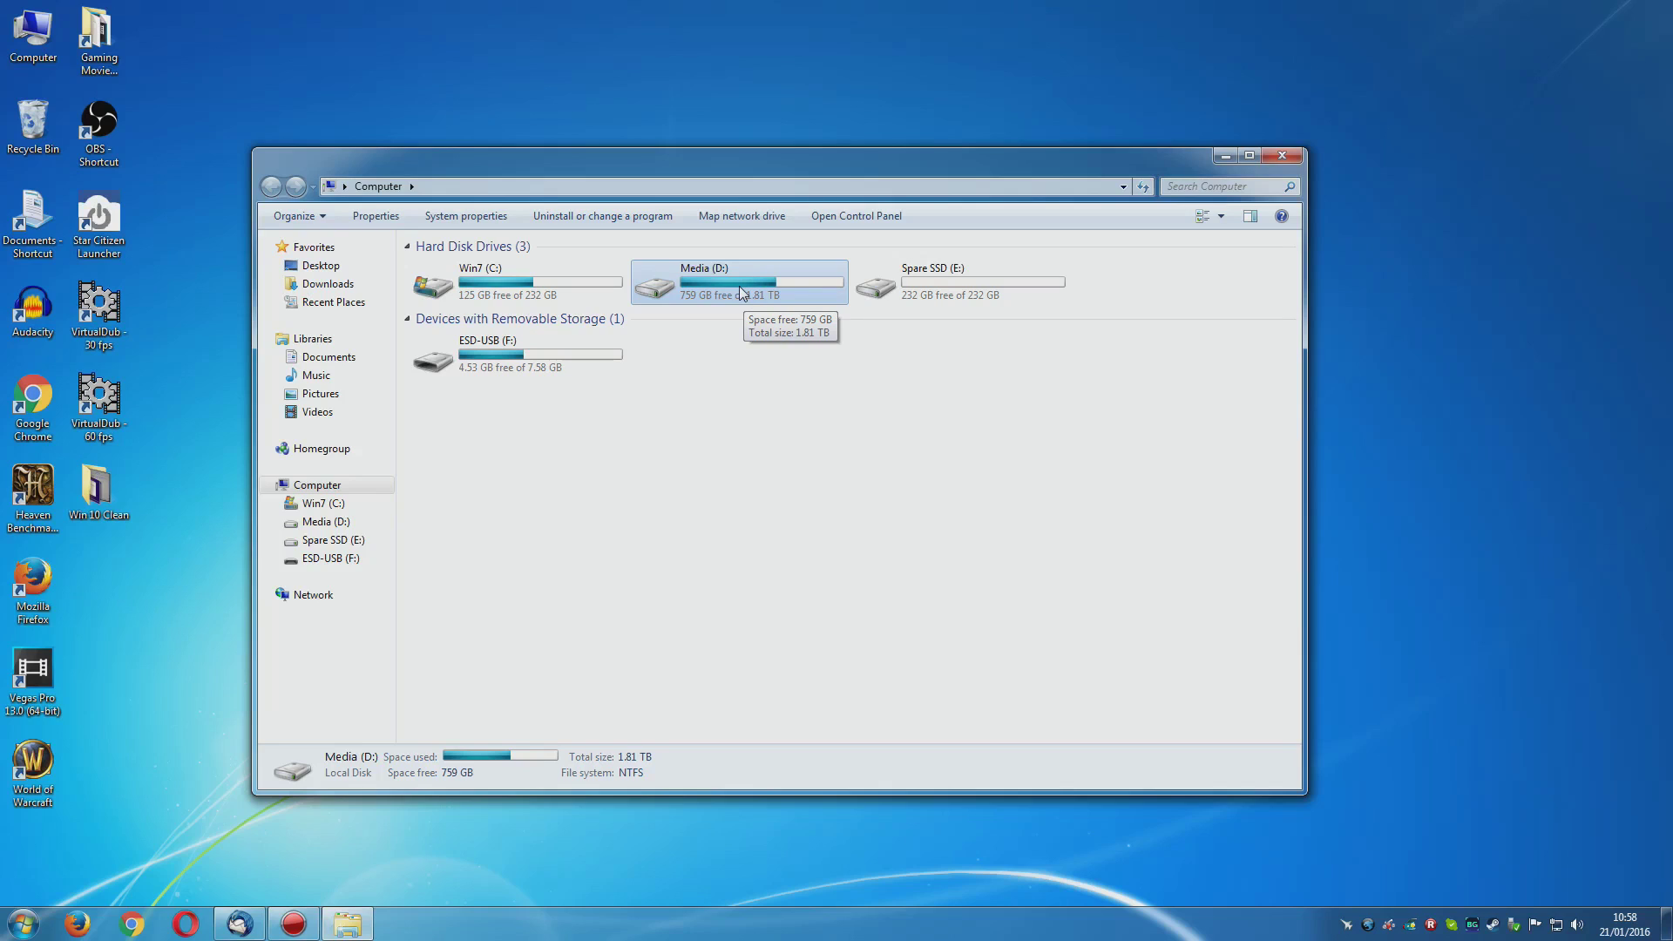
{"action": "left_click", "coordinate": [562, 300]}
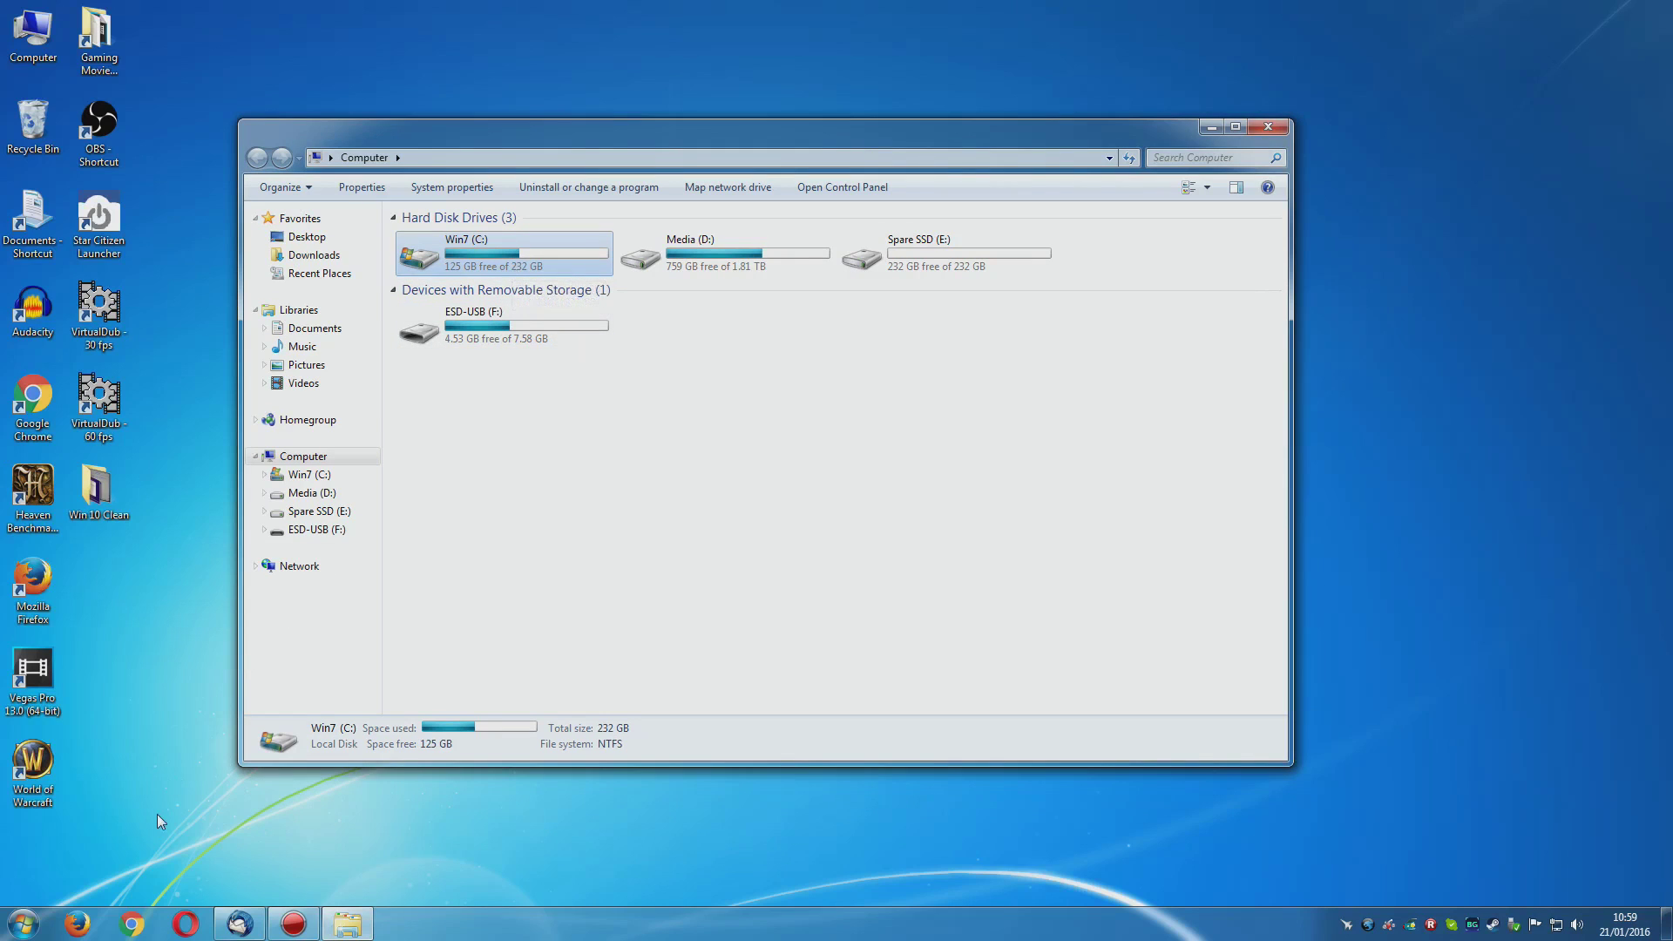
Step: Download the MiniTool Partition Wizard Free installer via Cnet and open pwfree91 (1).exe
{"action": "left_click", "coordinate": [131, 924]}
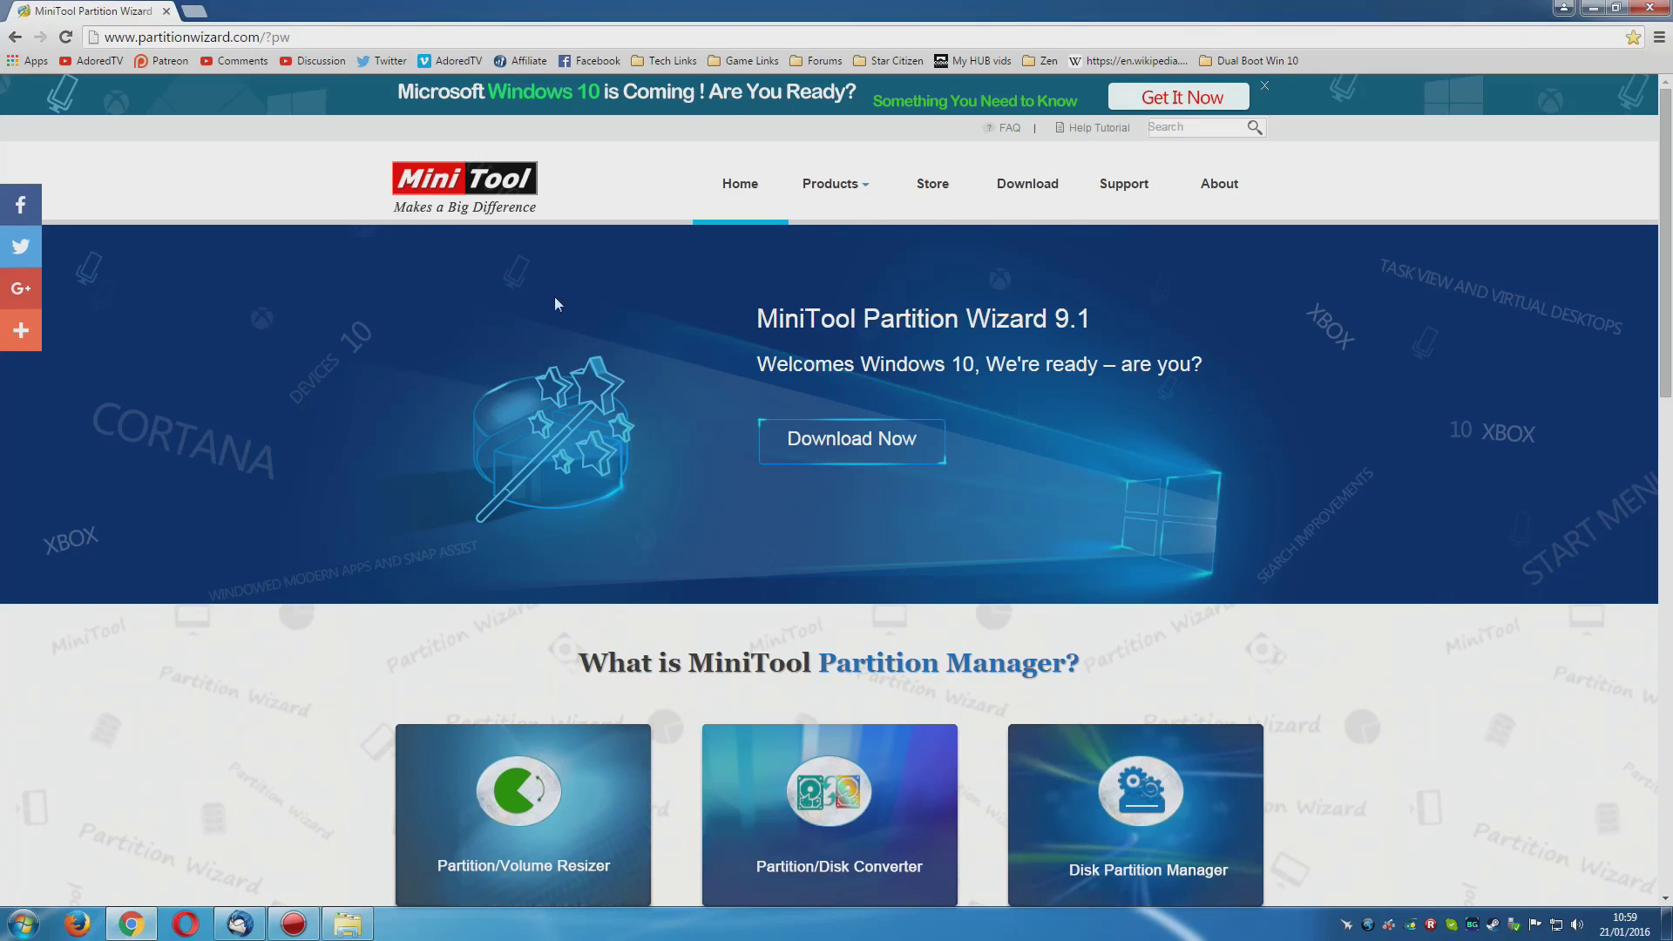
{"action": "left_click", "coordinate": [1020, 185]}
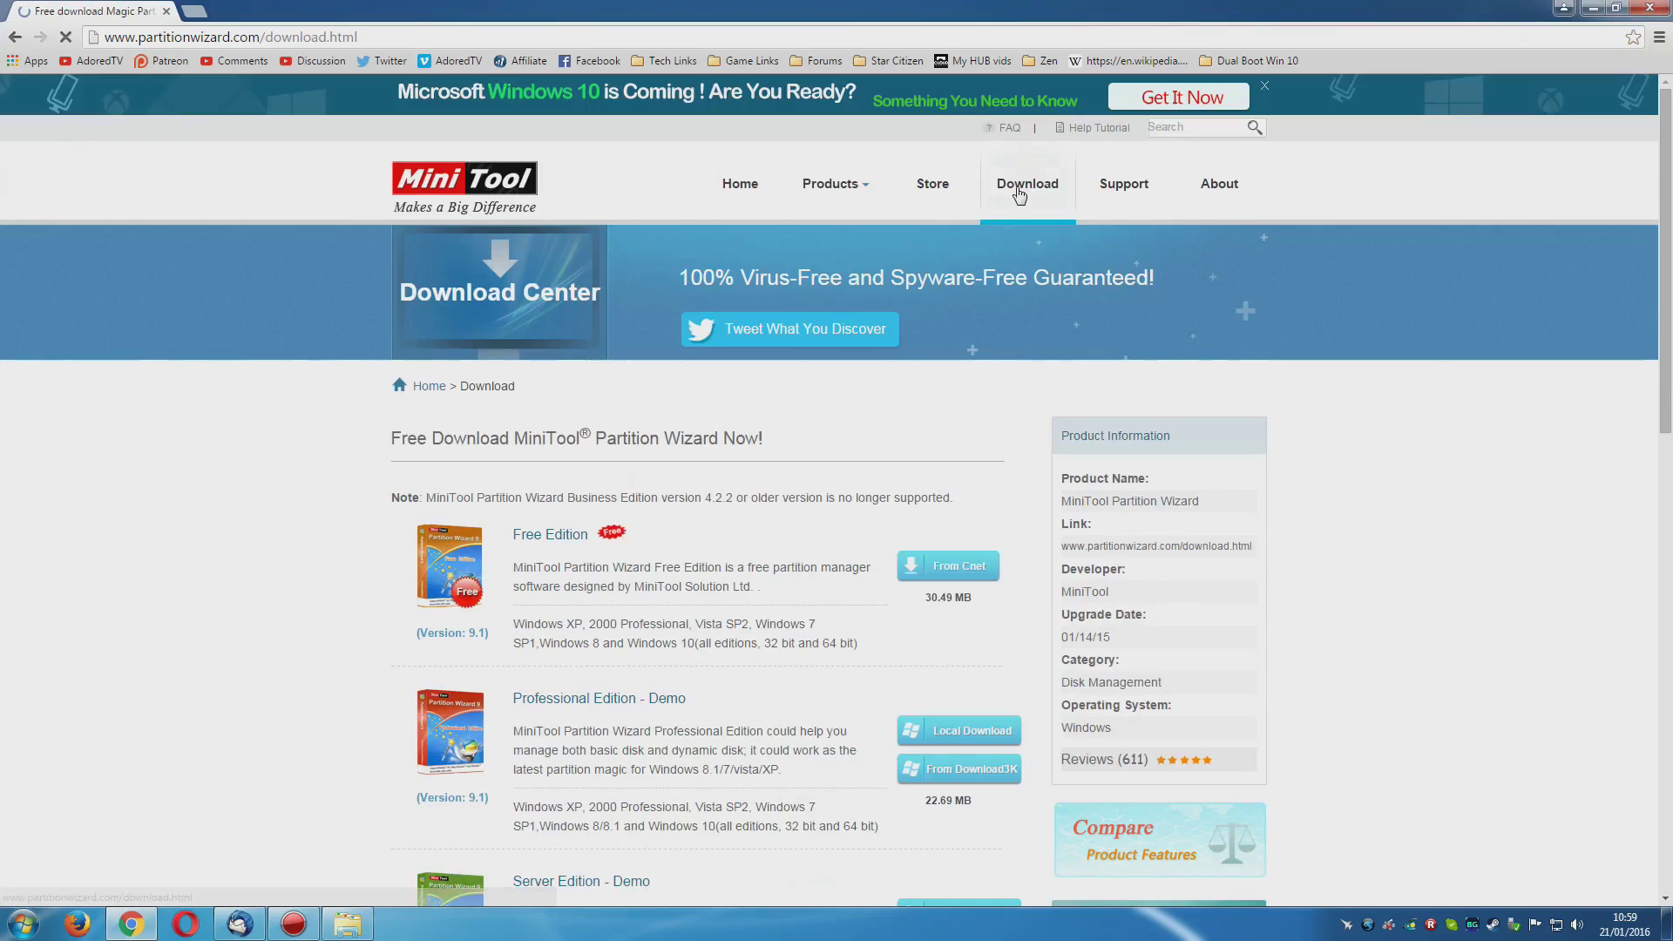
{"action": "scroll", "coordinate": [955, 300], "scroll_direction": "down", "scroll_amount": 1}
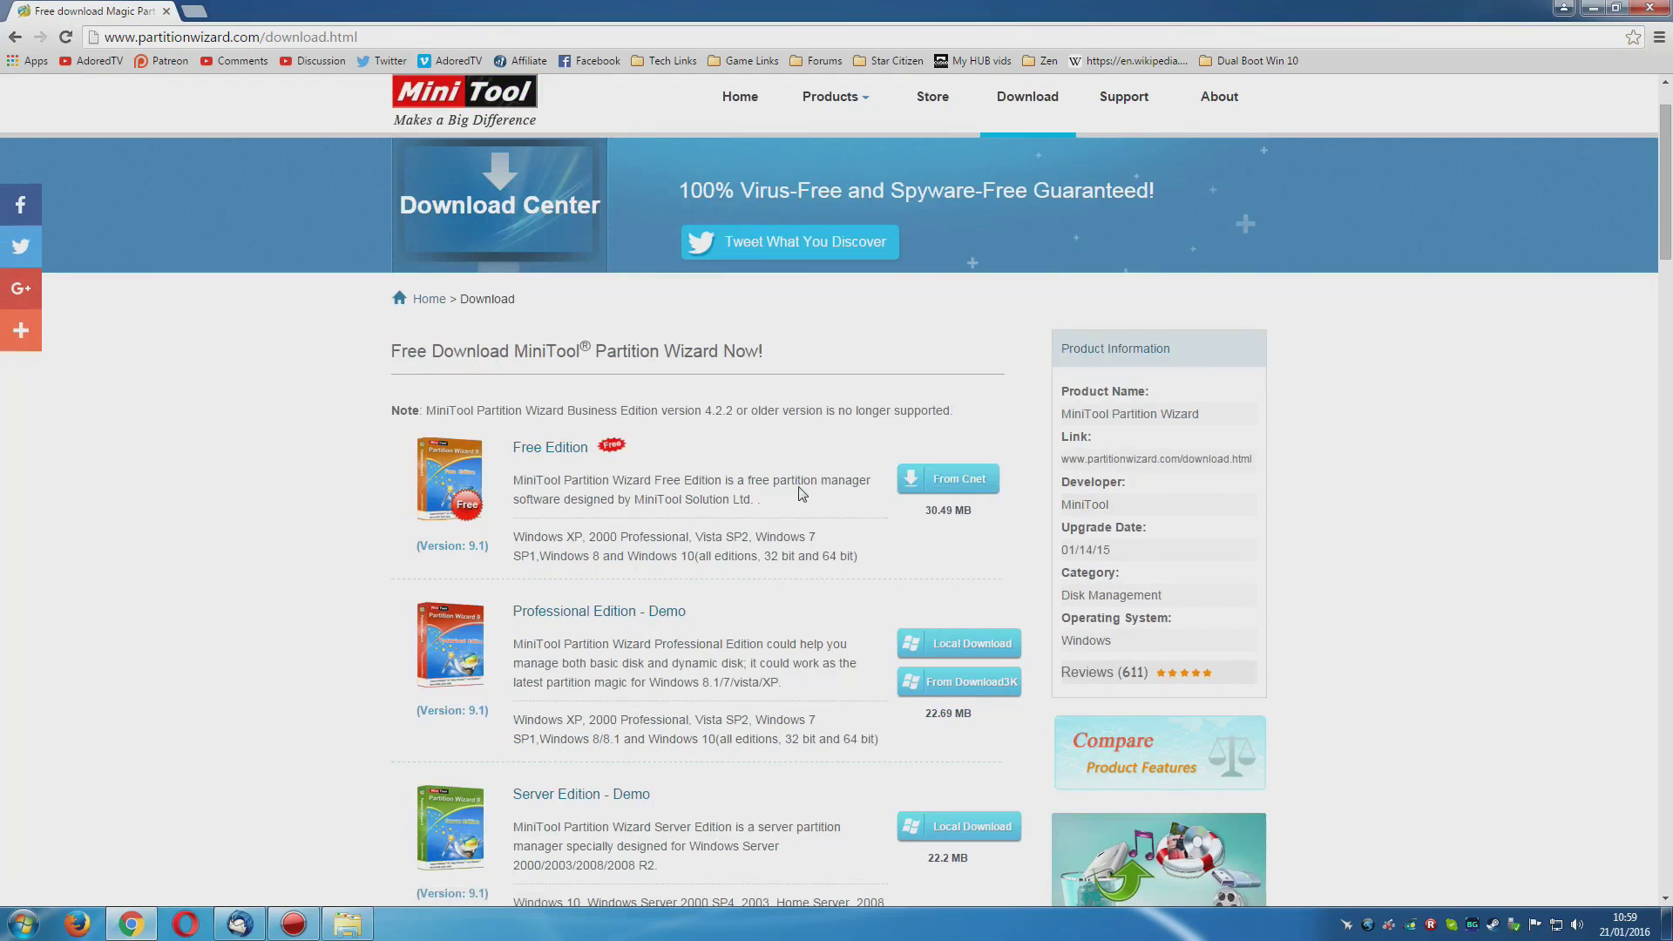
{"action": "left_click", "coordinate": [977, 487]}
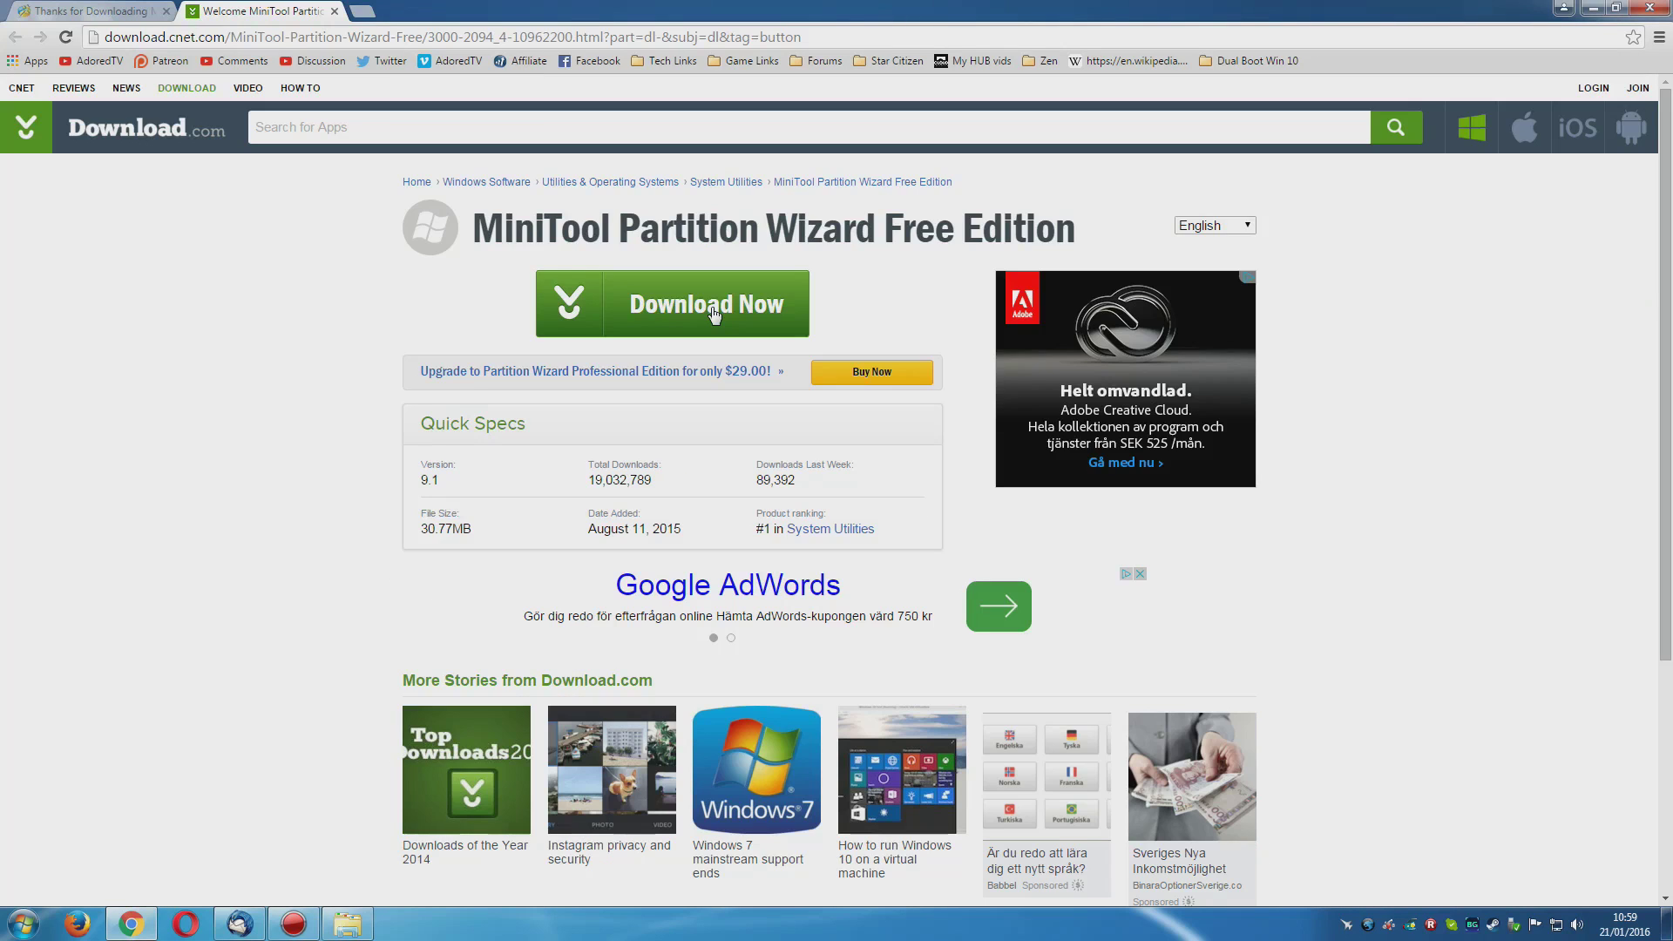
{"action": "left_click", "coordinate": [712, 311]}
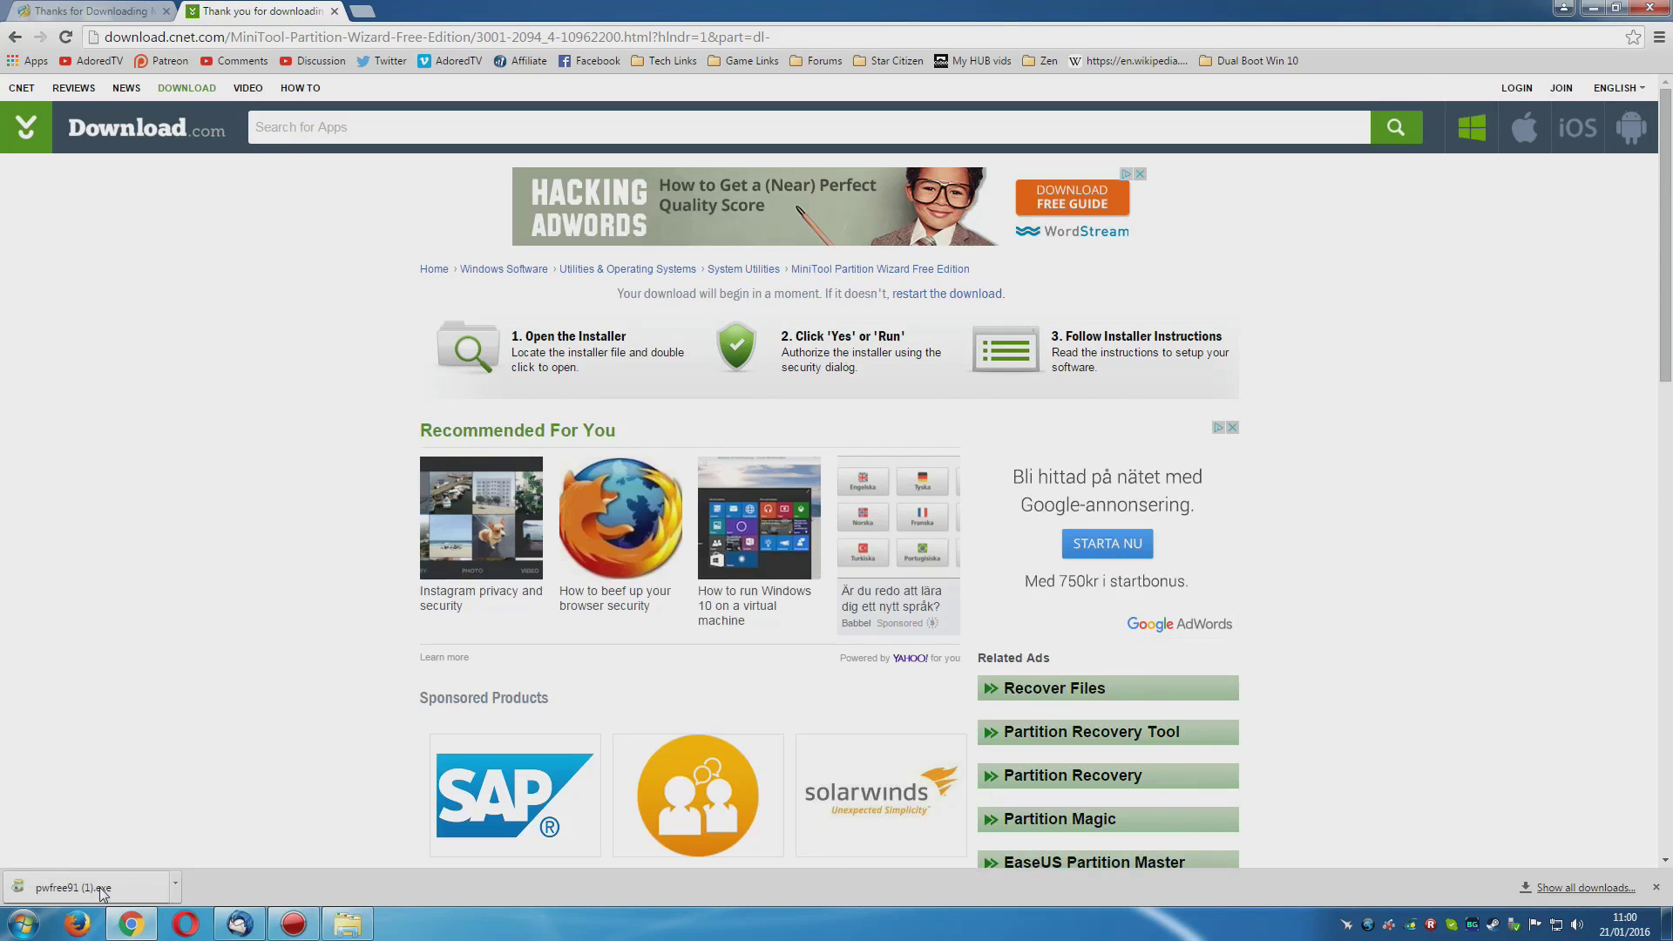
{"action": "left_click", "coordinate": [78, 888]}
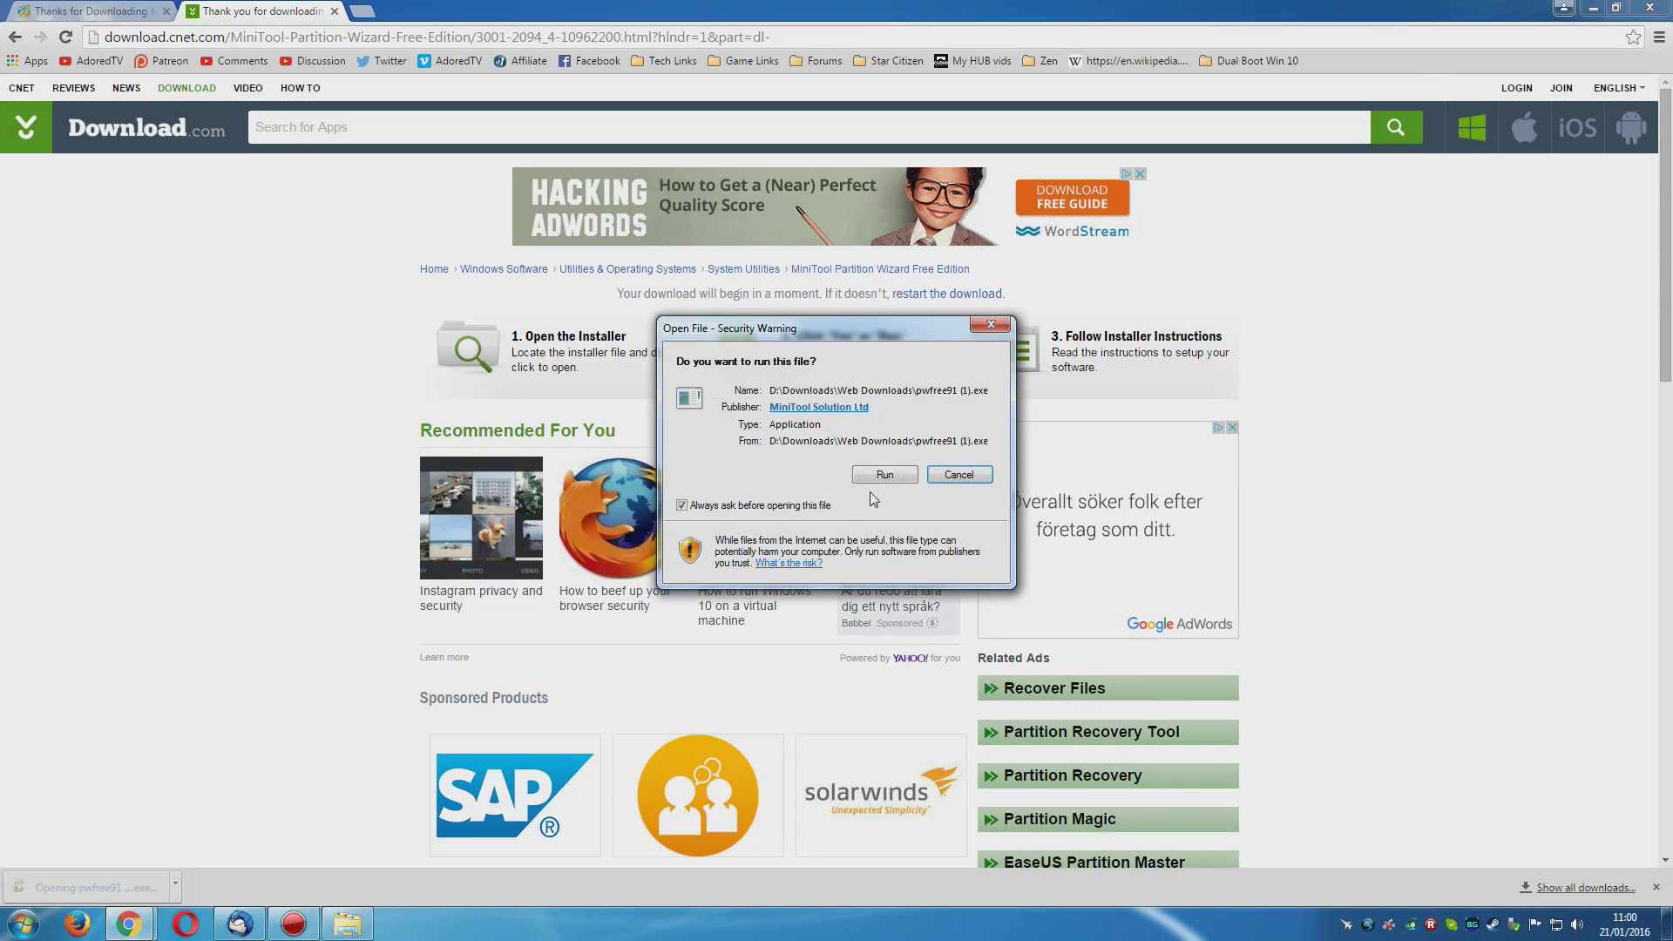
Step: Install MiniTool Partition Wizard Free 9.1 in the default folder with a desktop icon
{"action": "left_click", "coordinate": [882, 479]}
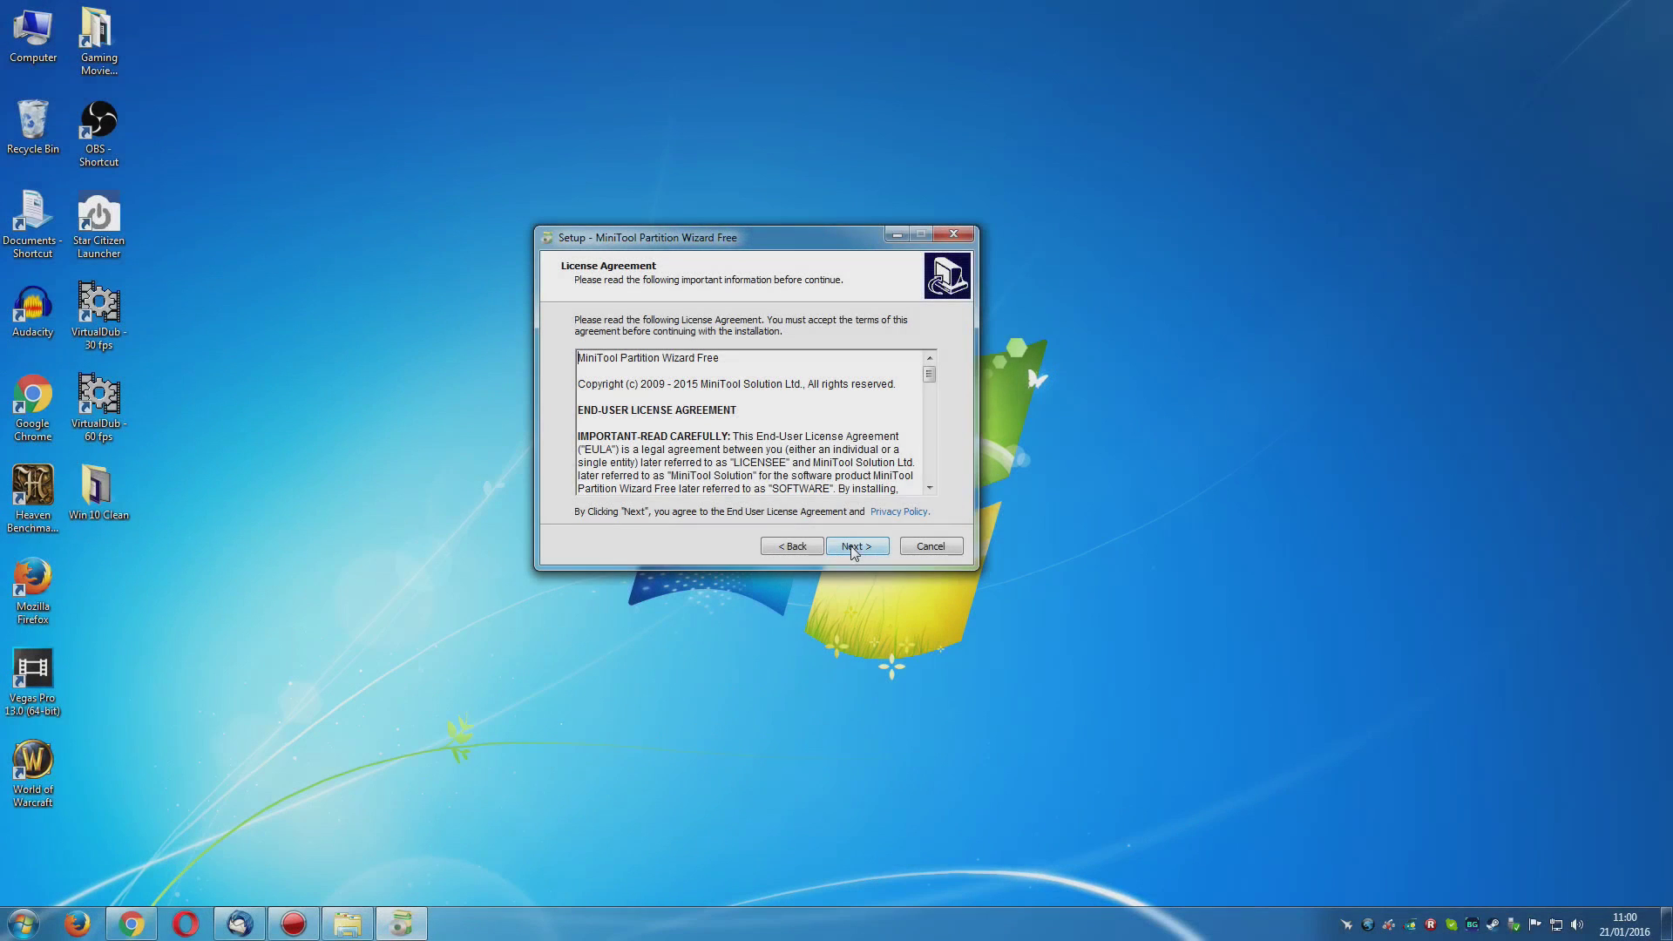
{"action": "left_click", "coordinate": [853, 547]}
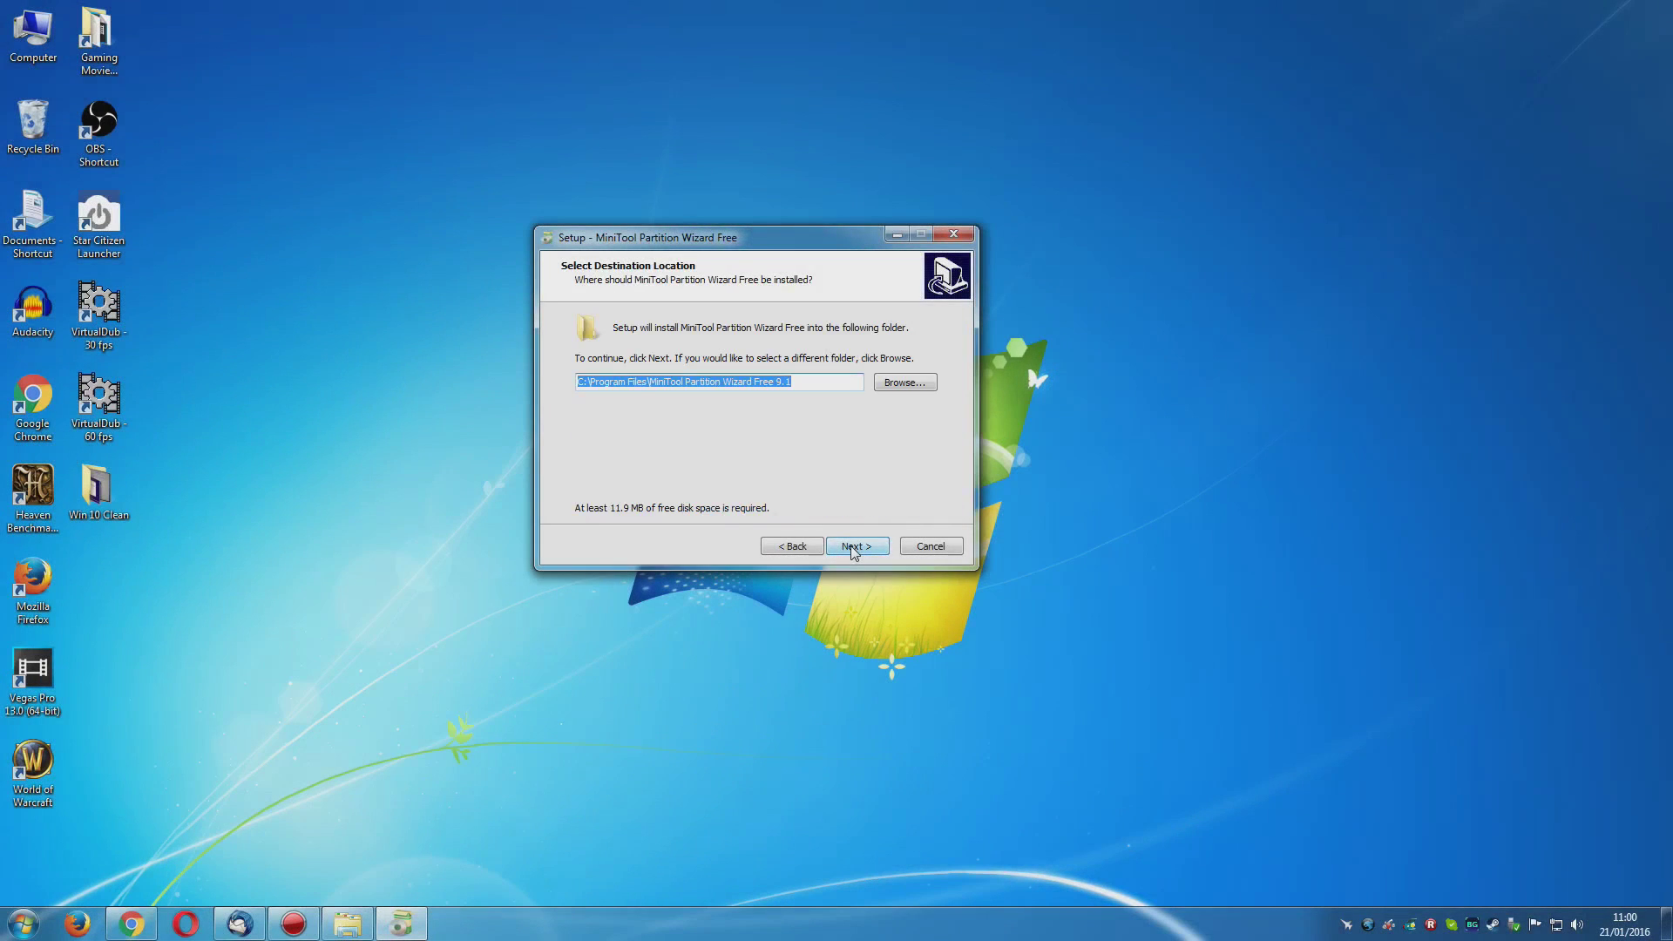
{"action": "left_click", "coordinate": [853, 547]}
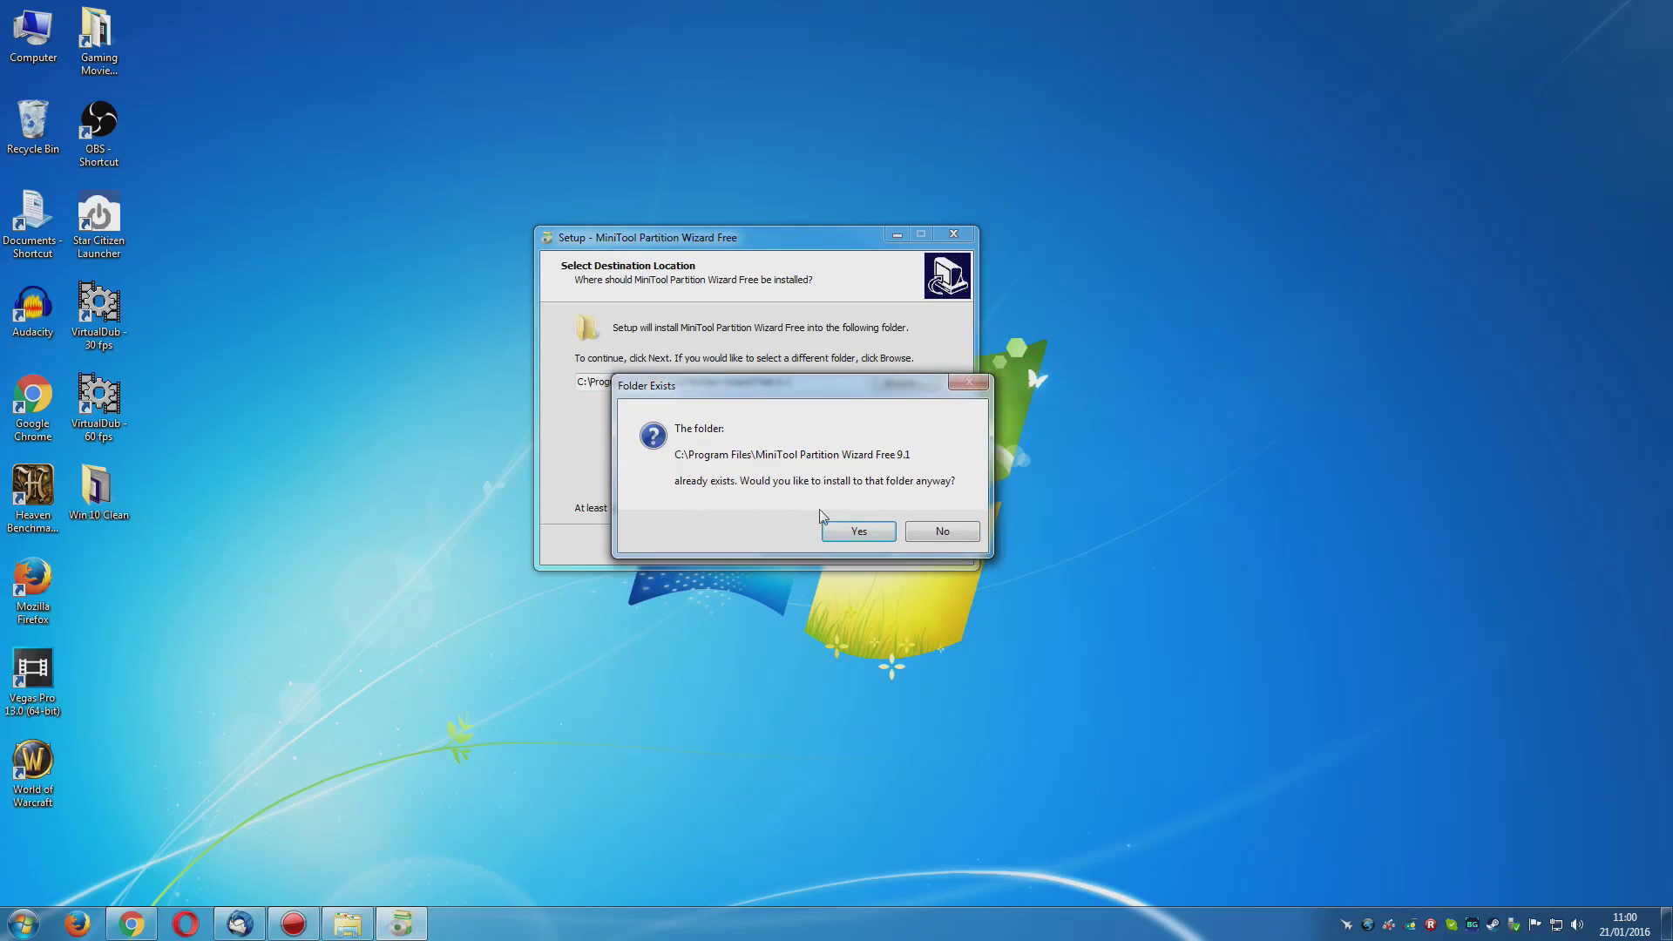
{"action": "left_click_drag", "start_coordinate": [753, 388], "coordinate": [721, 364]}
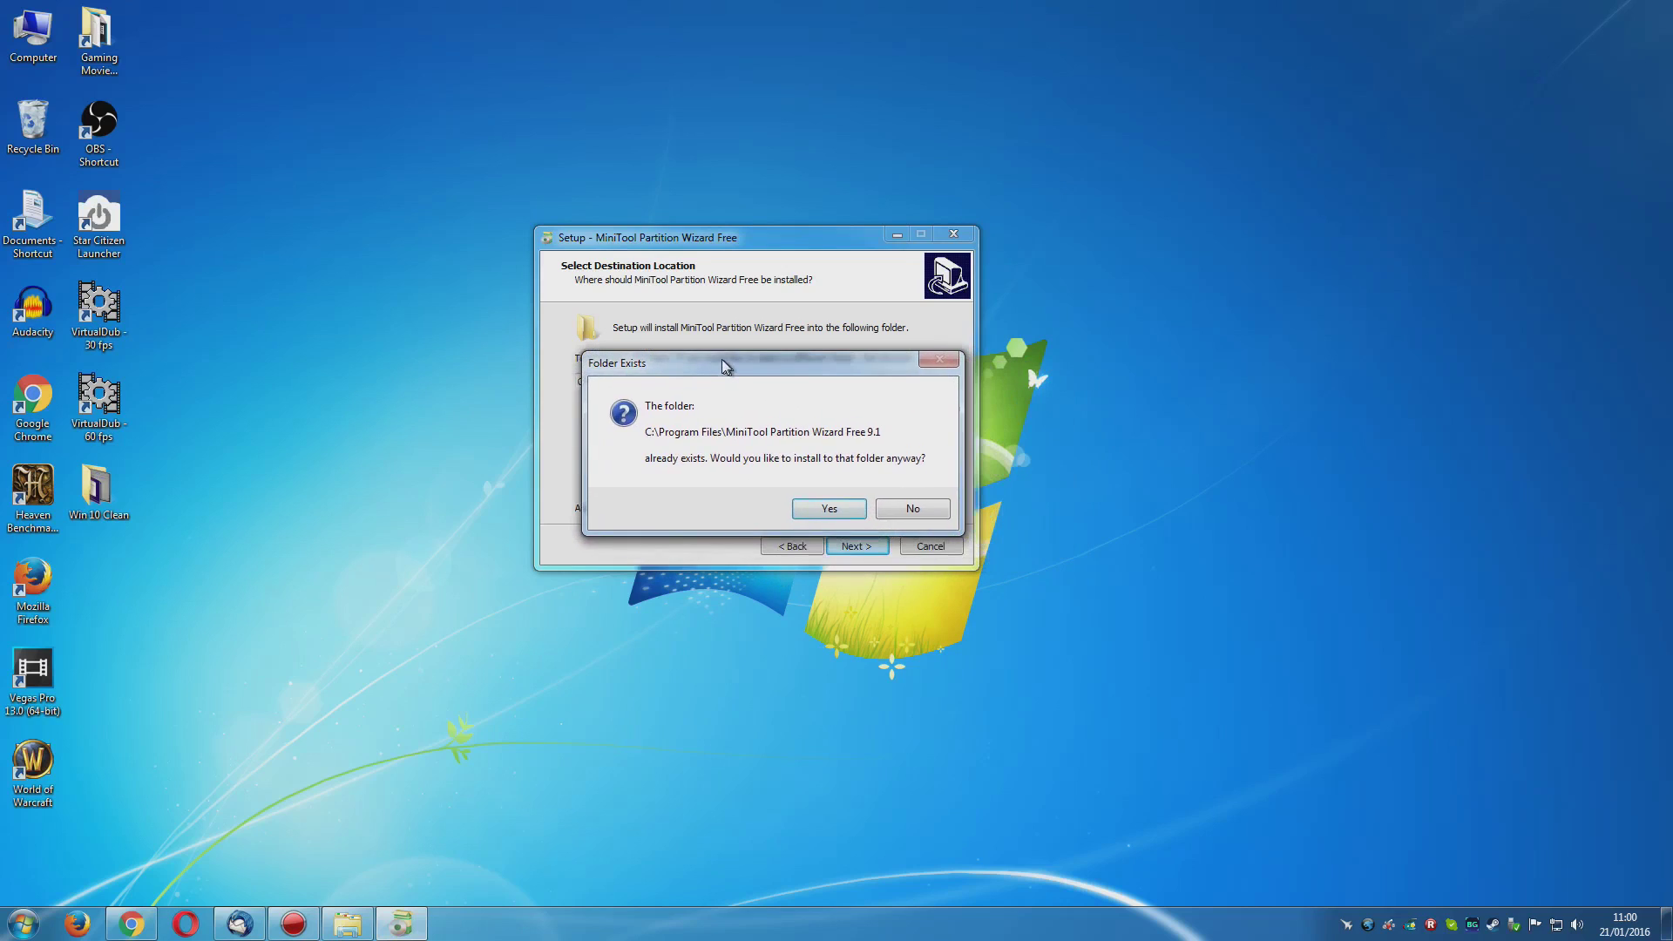
{"action": "left_click", "coordinate": [827, 508]}
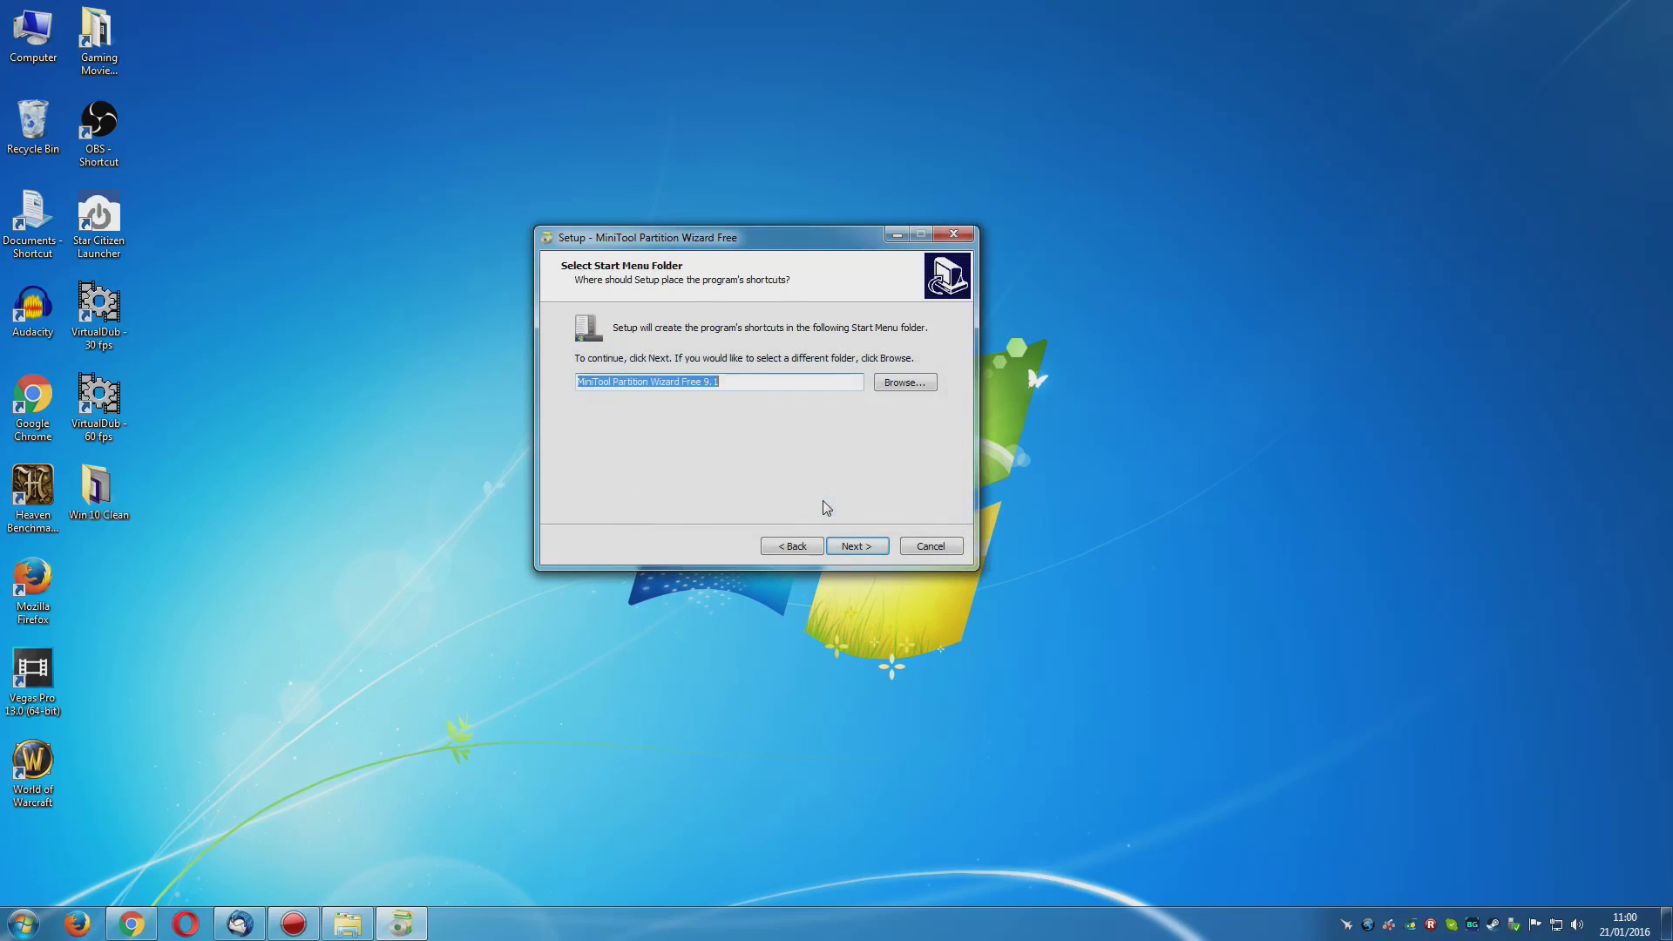
{"action": "left_click", "coordinate": [858, 546]}
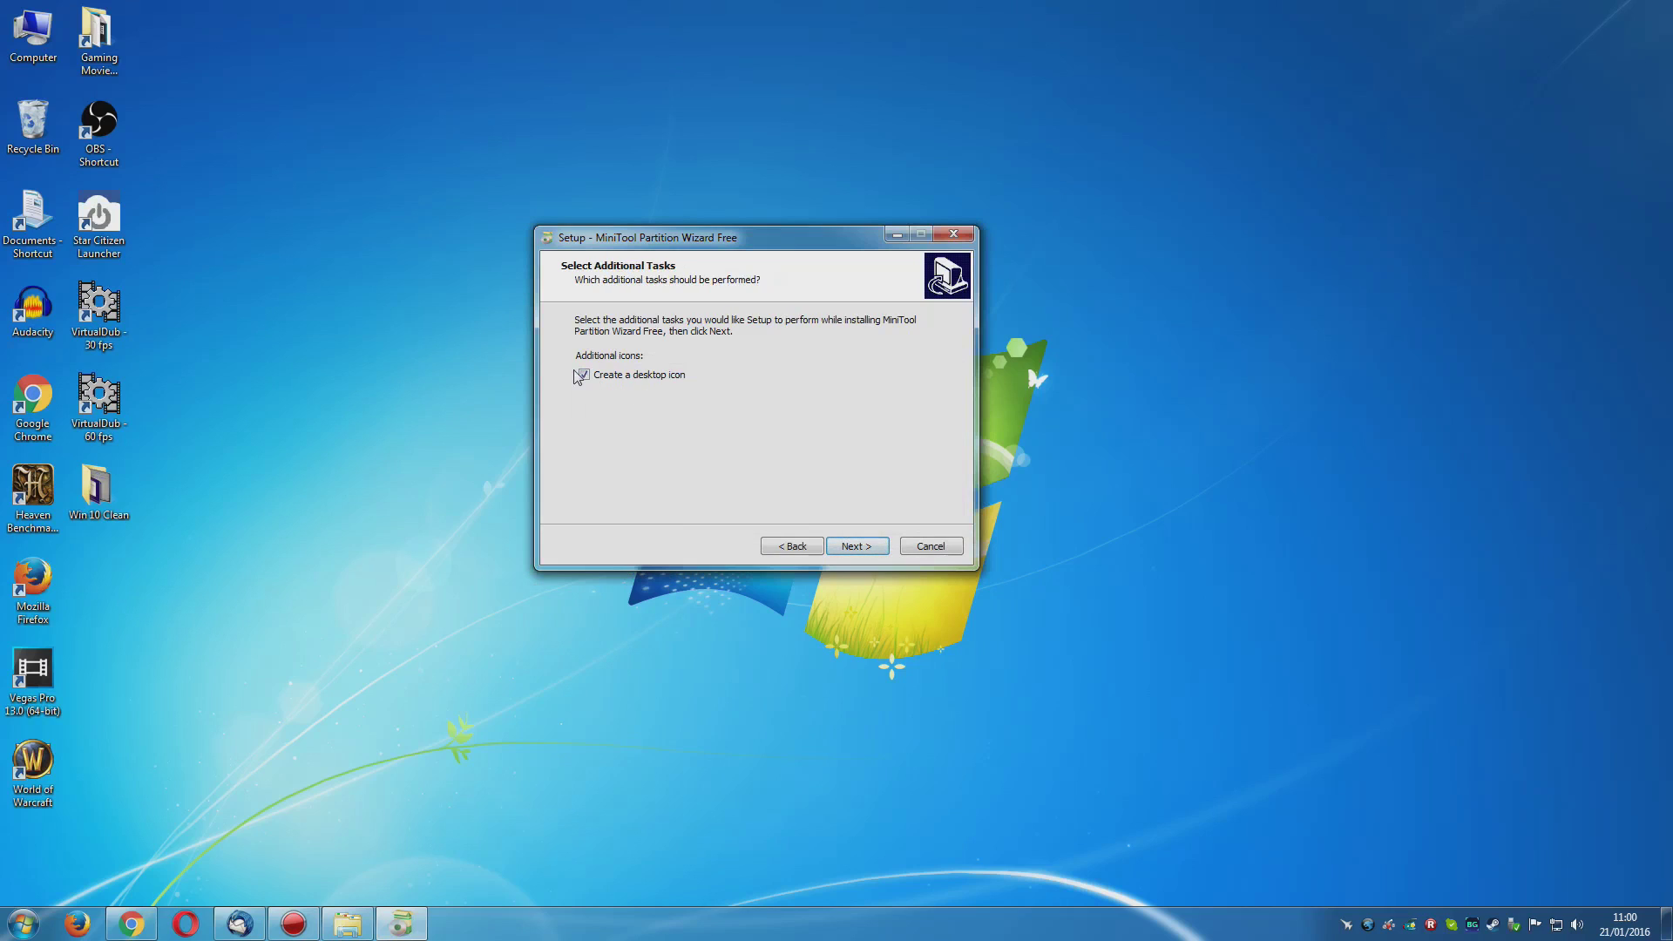
{"action": "left_click", "coordinate": [858, 547]}
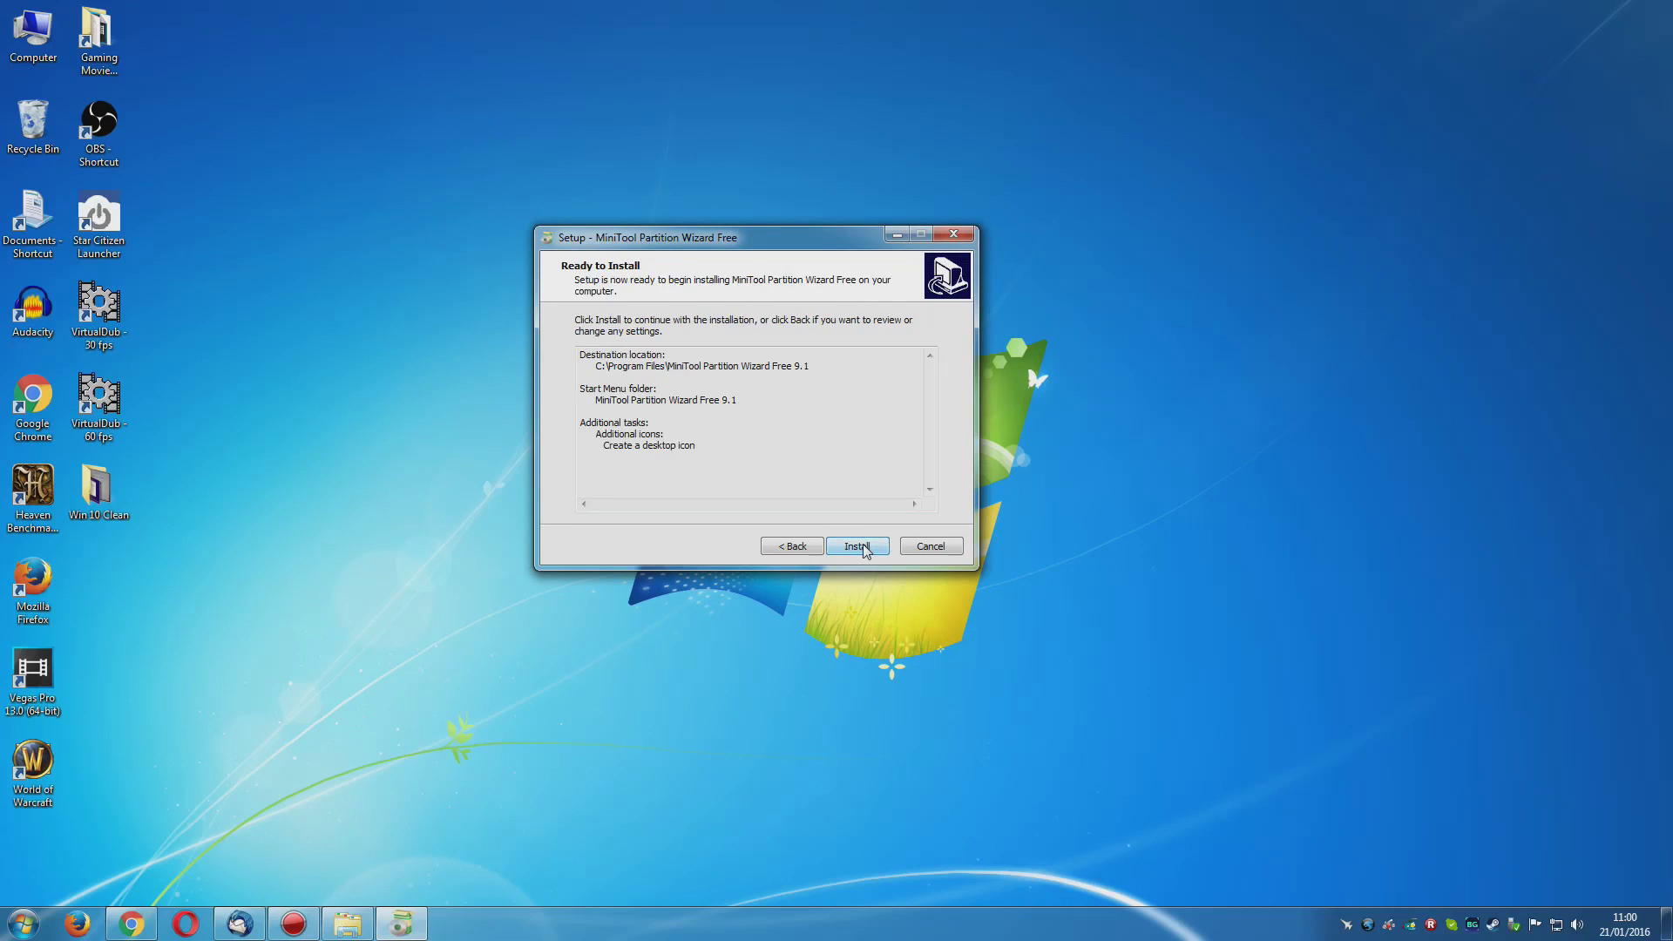
{"action": "left_click", "coordinate": [864, 547]}
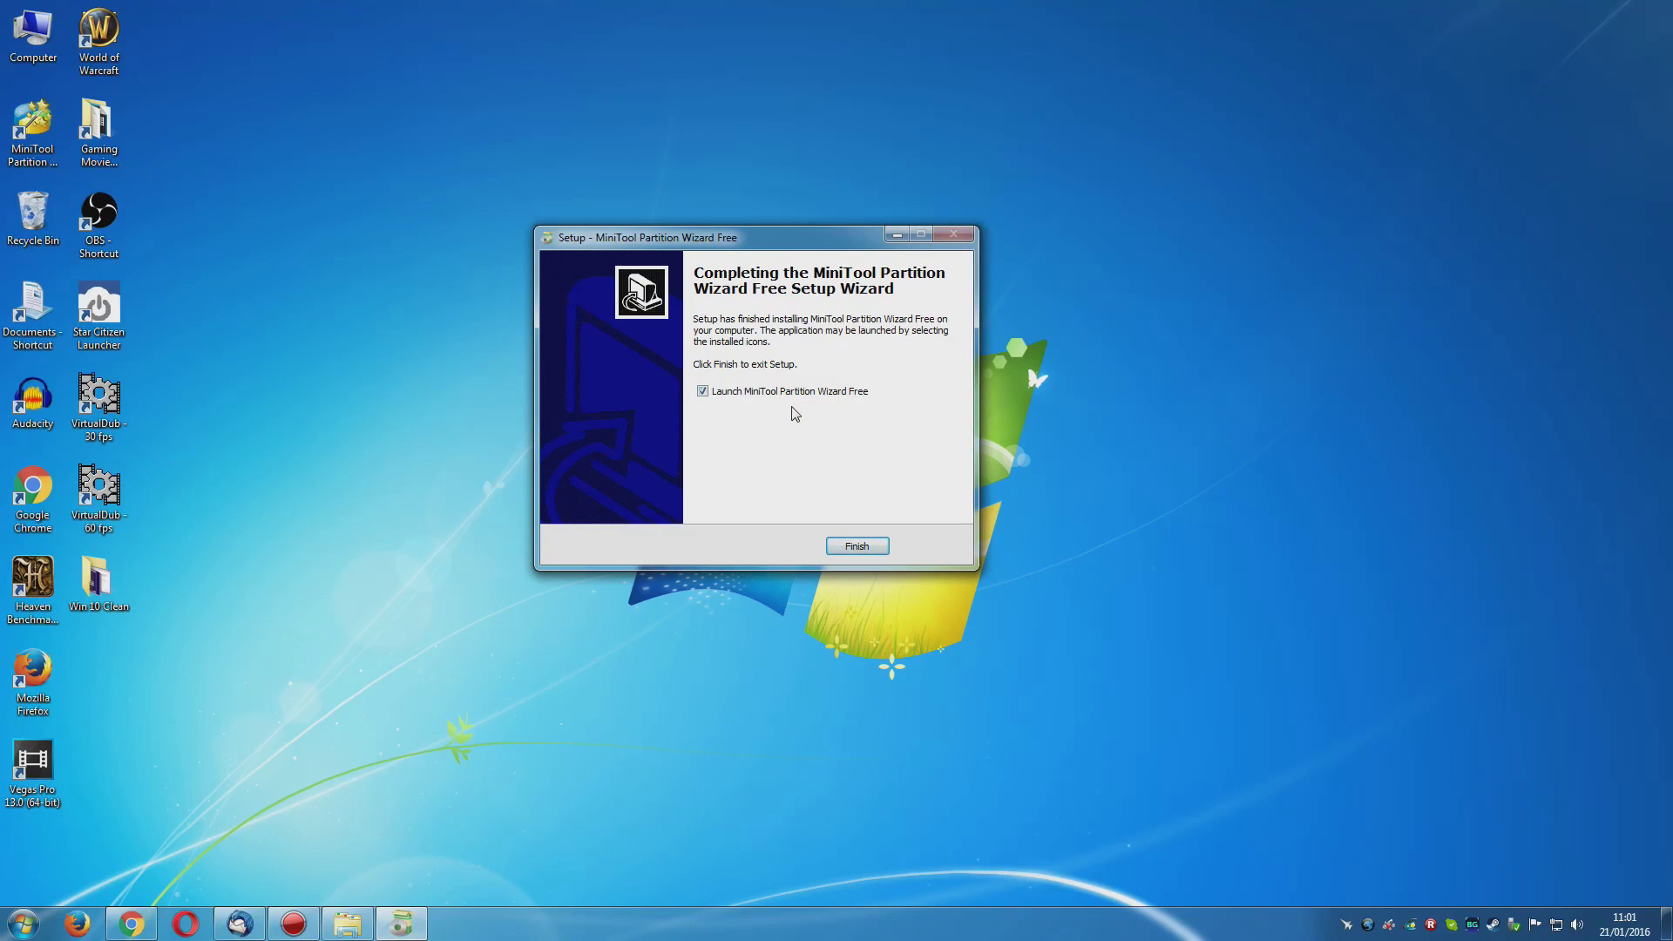
{"action": "left_click", "coordinate": [855, 546]}
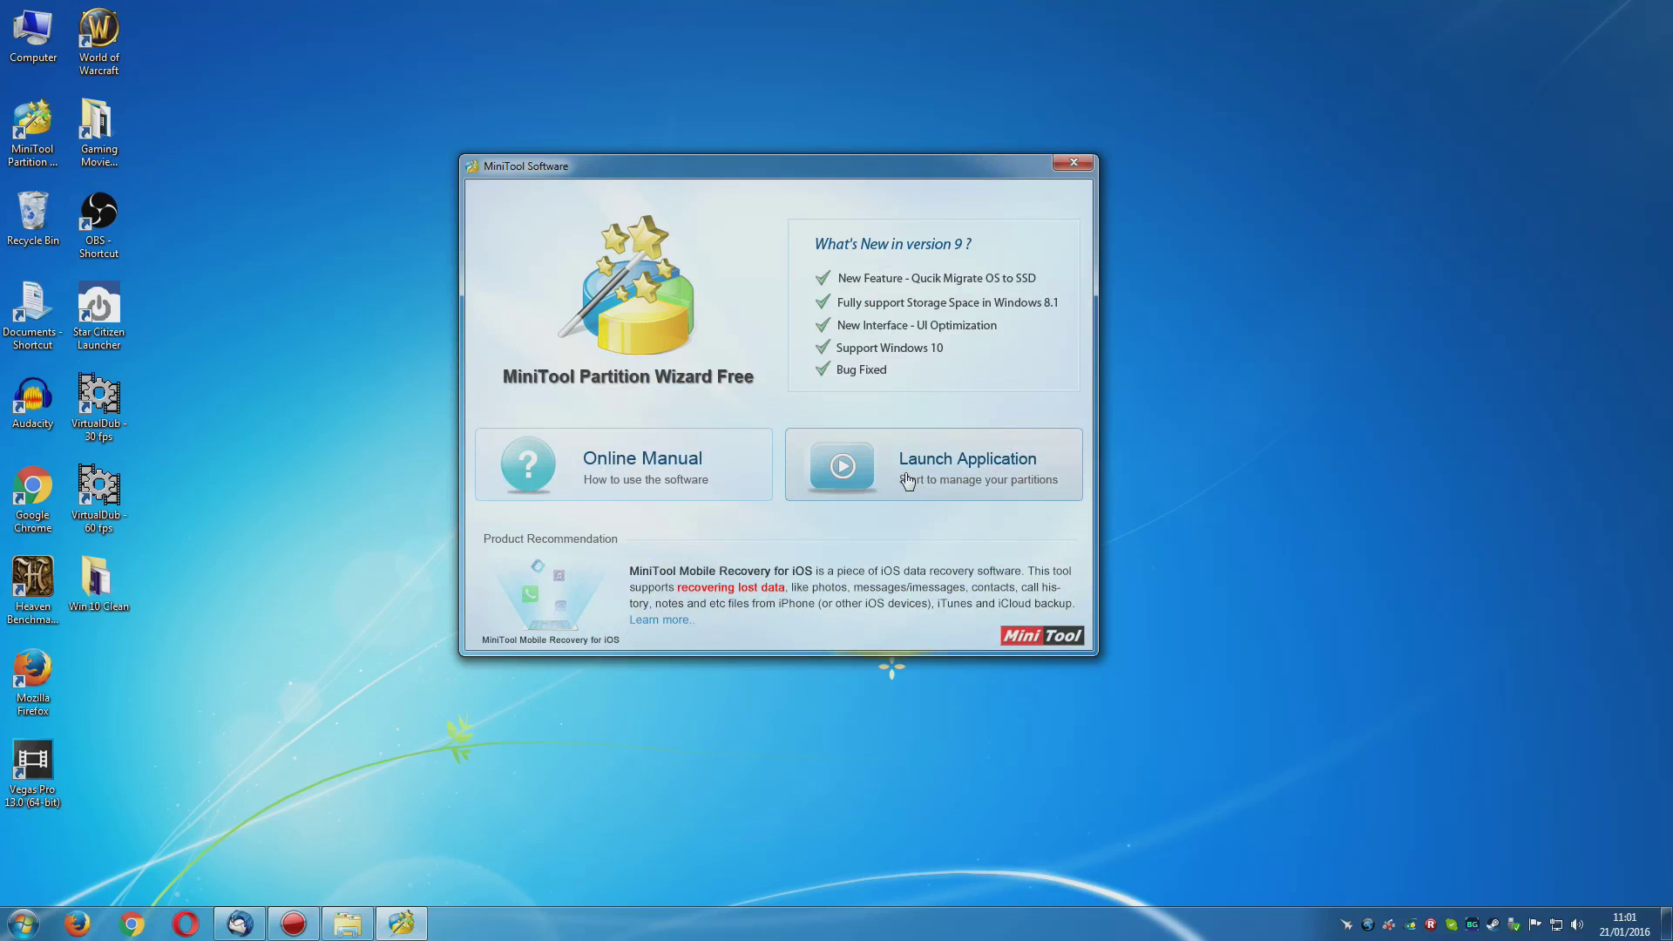
Step: Launch MiniTool Partition Wizard from the launcher and shift its main window slightly left
{"action": "left_click", "coordinate": [906, 481]}
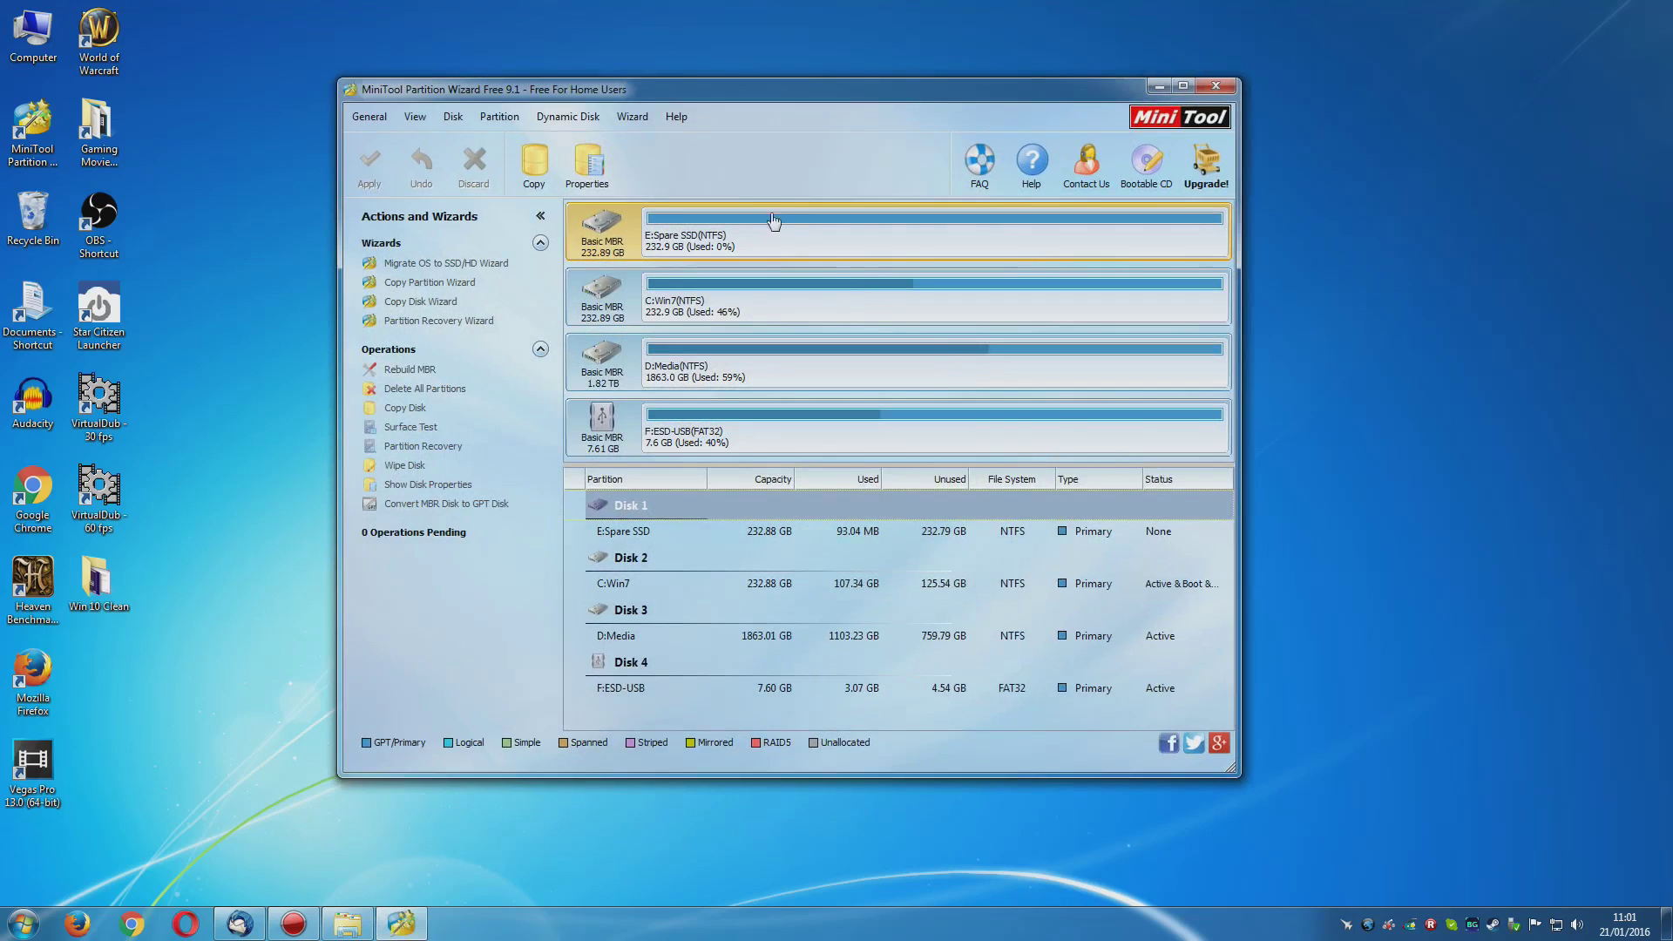
{"action": "left_click_drag", "start_coordinate": [742, 89], "coordinate": [708, 93]}
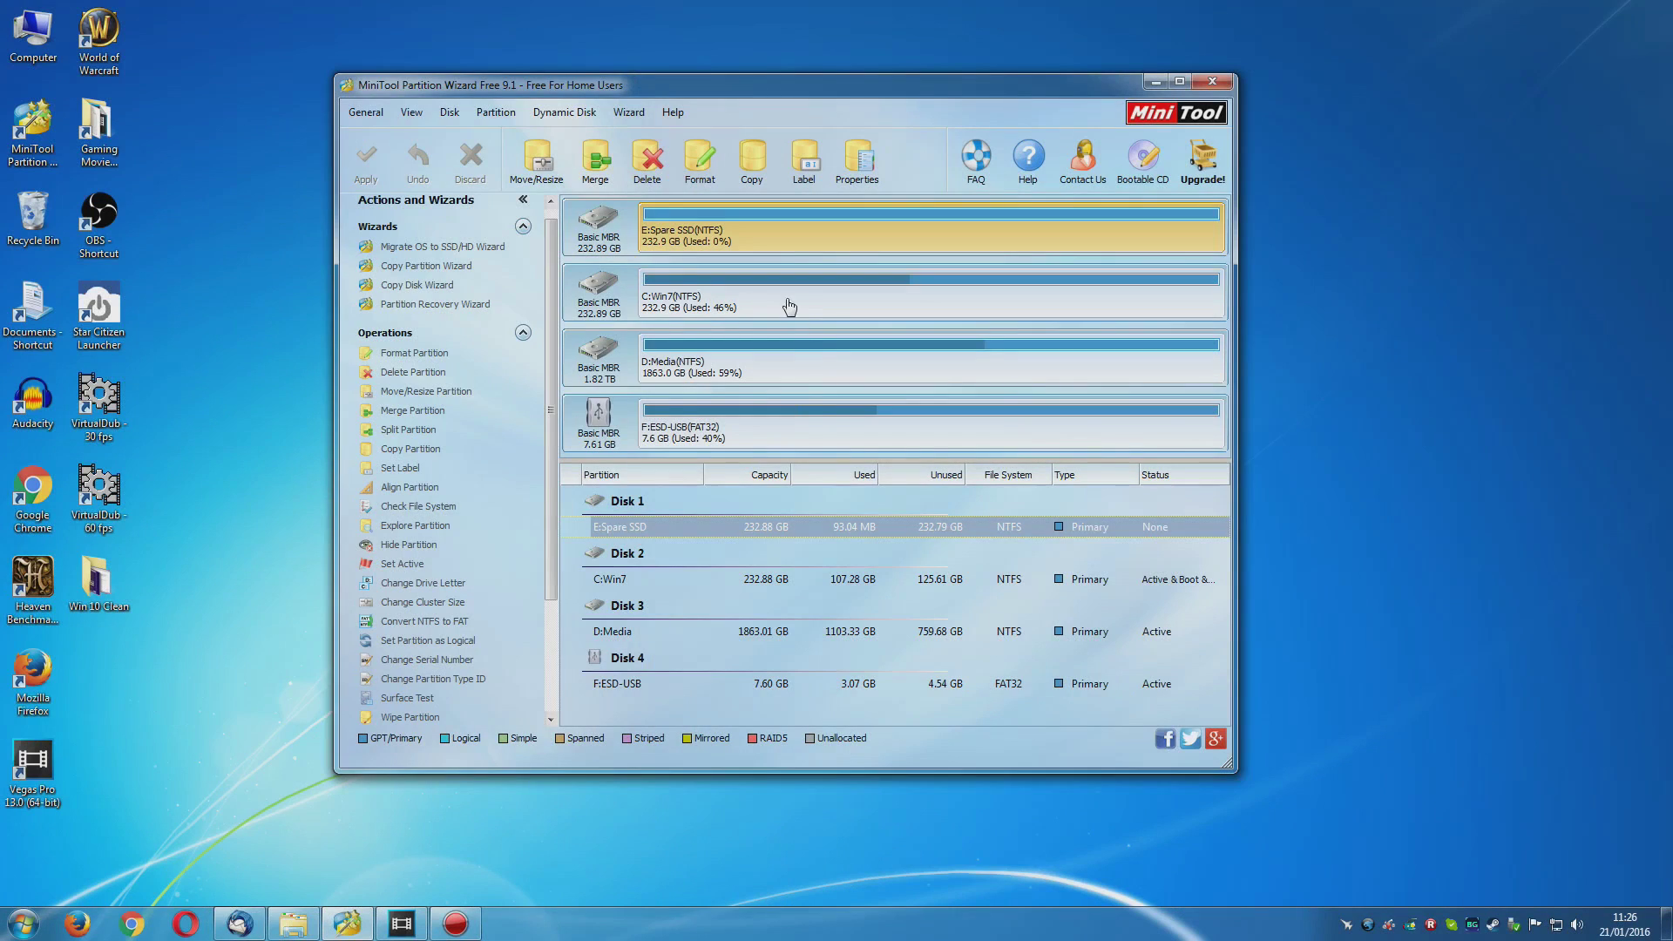
Step: Split C:Win7 into a 132.81 GB C: and a new 100.08 GB G: partition
{"action": "right_click", "coordinate": [803, 301]}
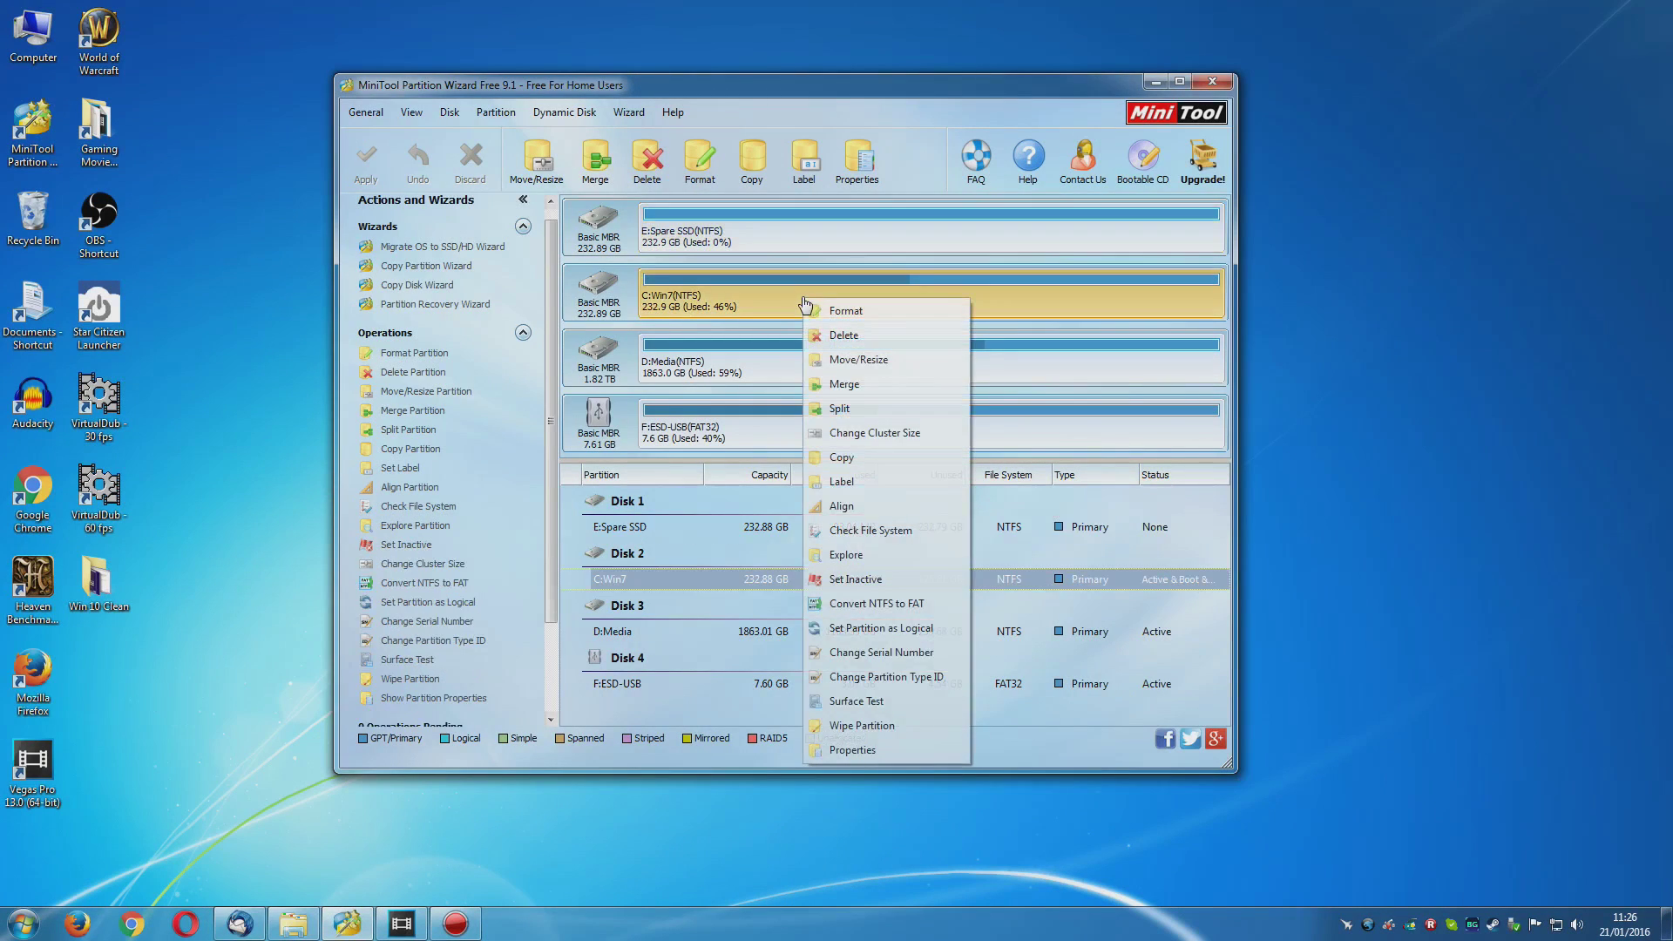
{"action": "left_click", "coordinate": [841, 410]}
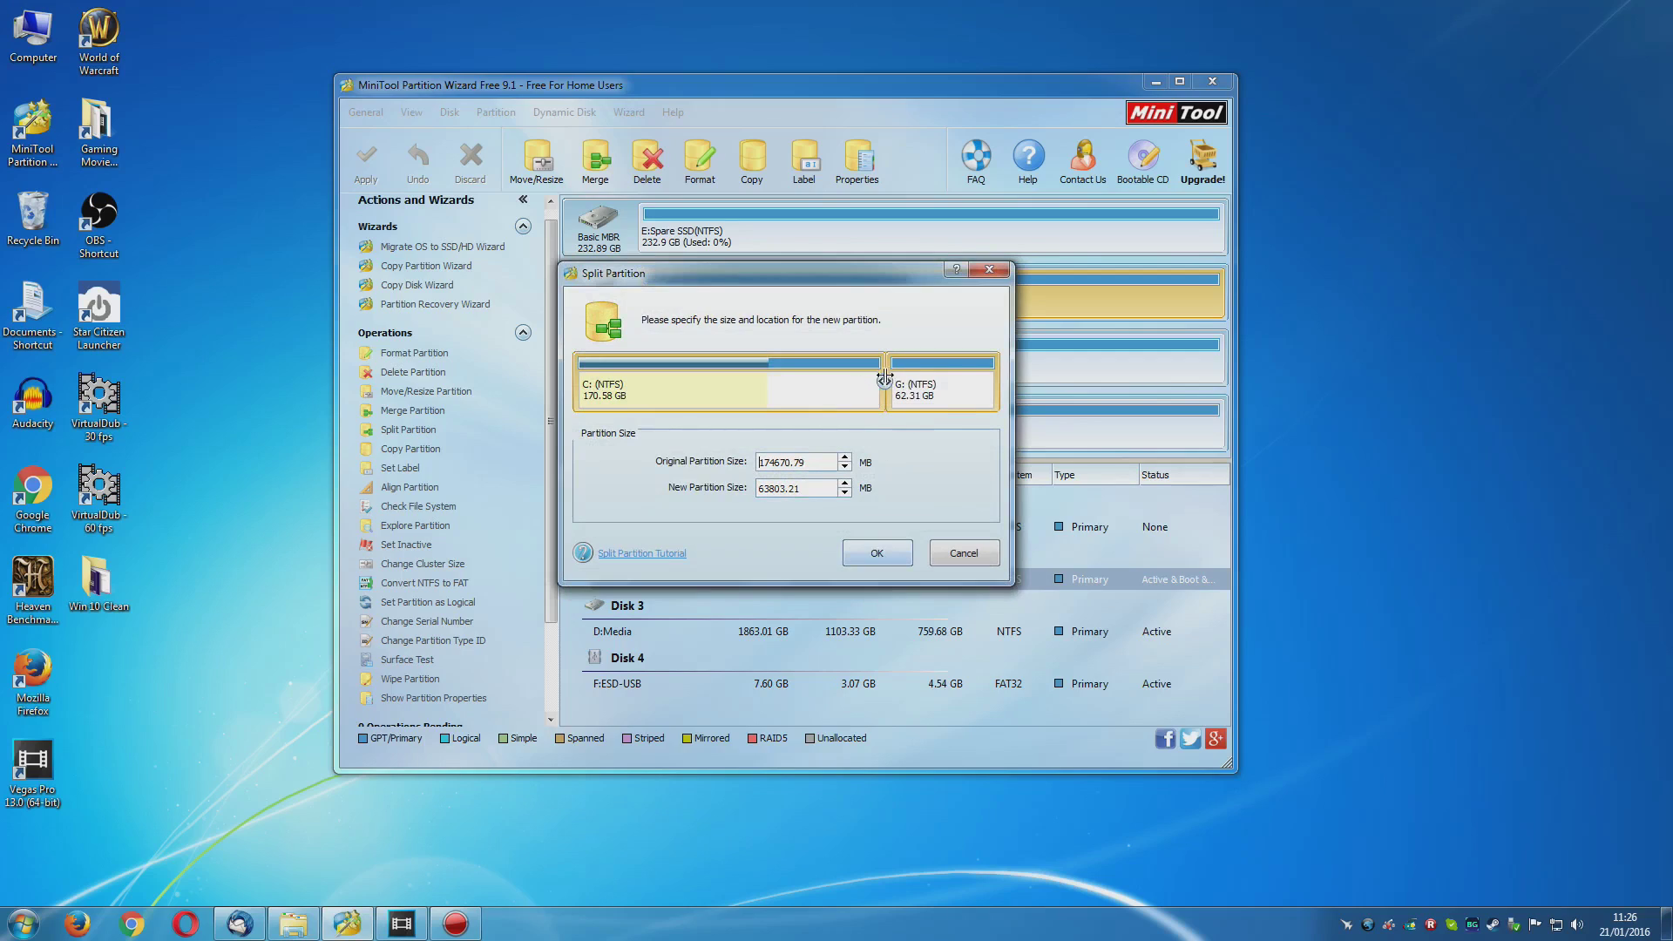
{"action": "left_click_drag", "start_coordinate": [884, 380], "coordinate": [754, 380]}
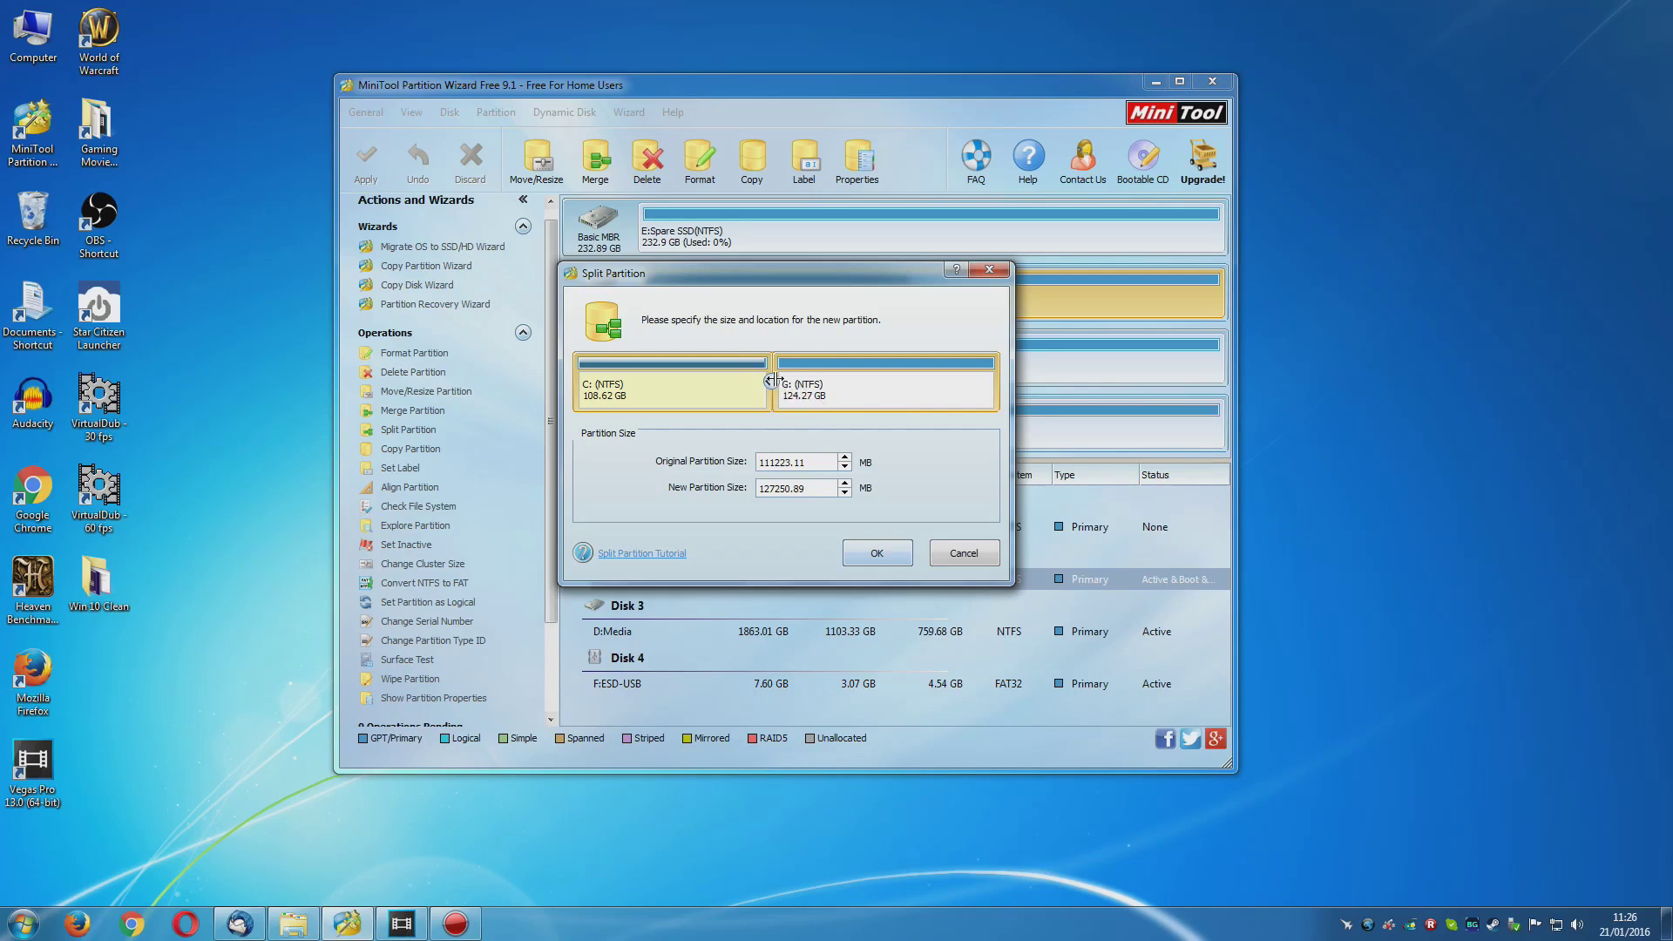
{"action": "left_click_drag", "start_coordinate": [771, 380], "coordinate": [815, 381]}
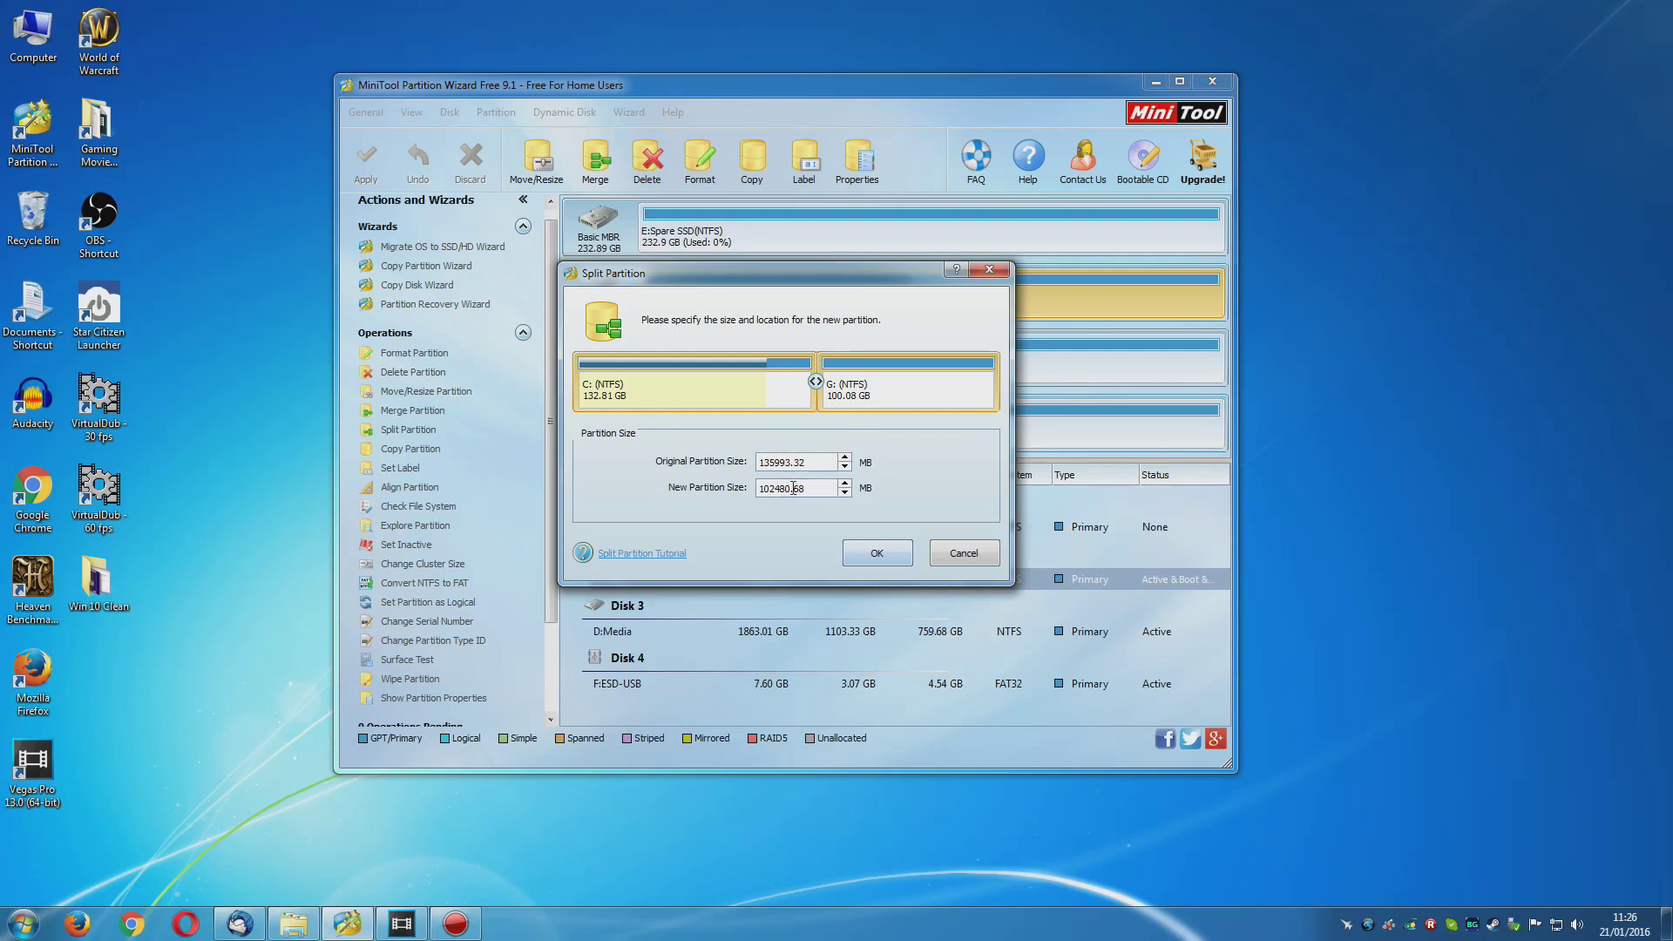
{"action": "left_click", "coordinate": [877, 558]}
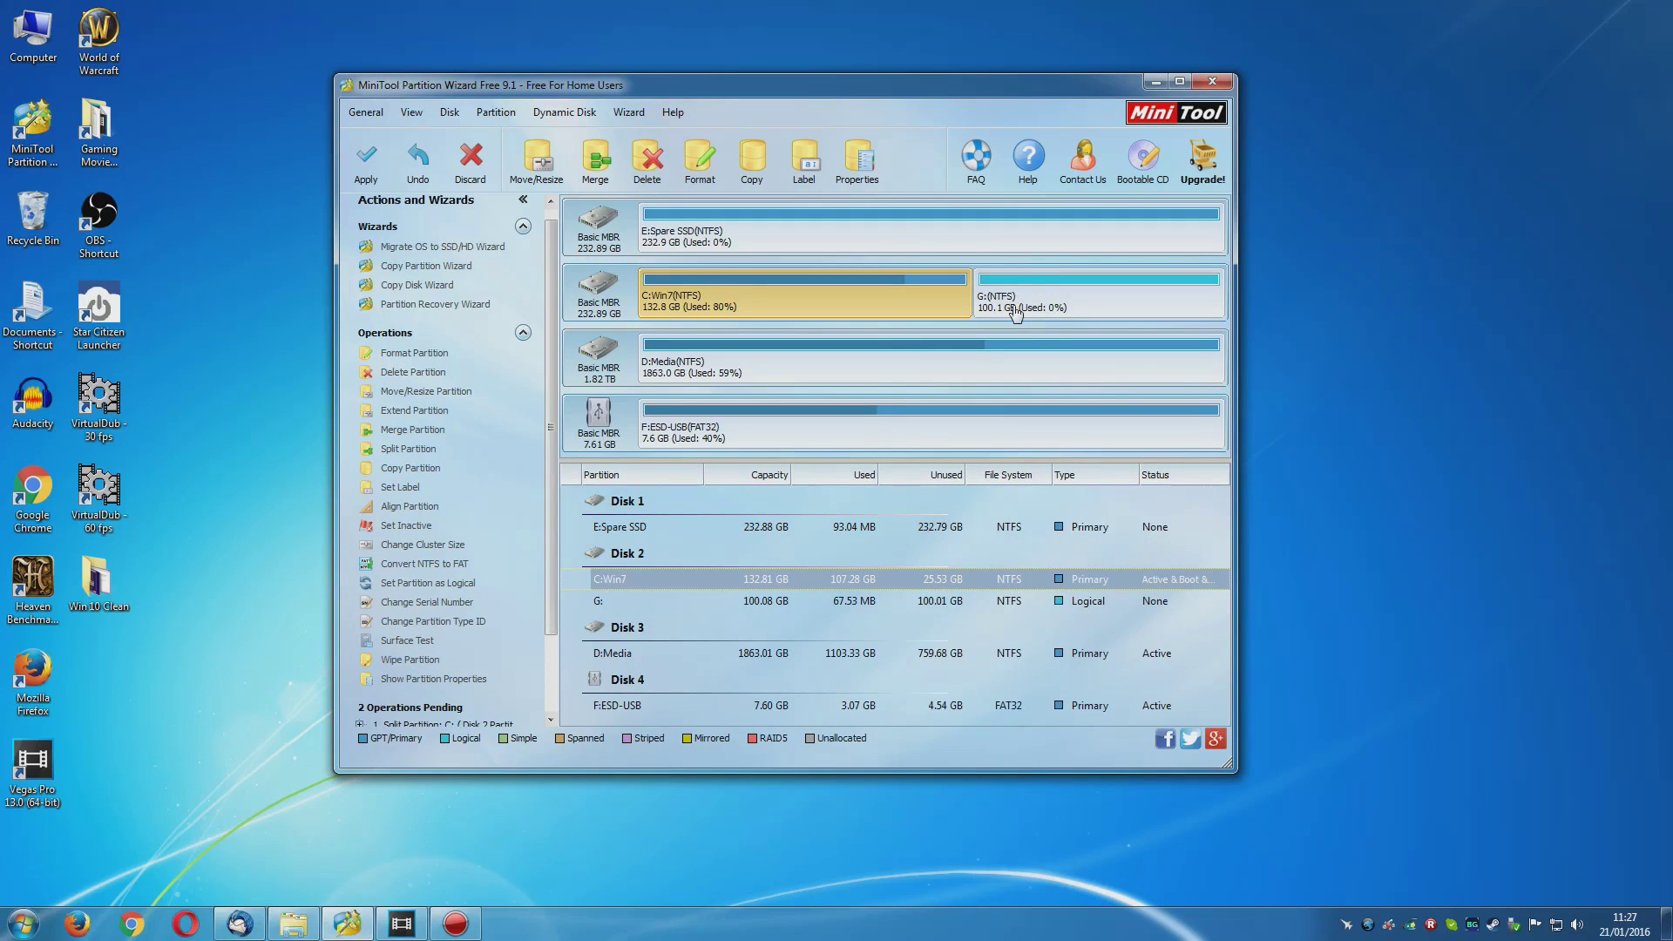
Step: Give the new G: partition the label 'Win10'
{"action": "left_click", "coordinate": [1022, 314]}
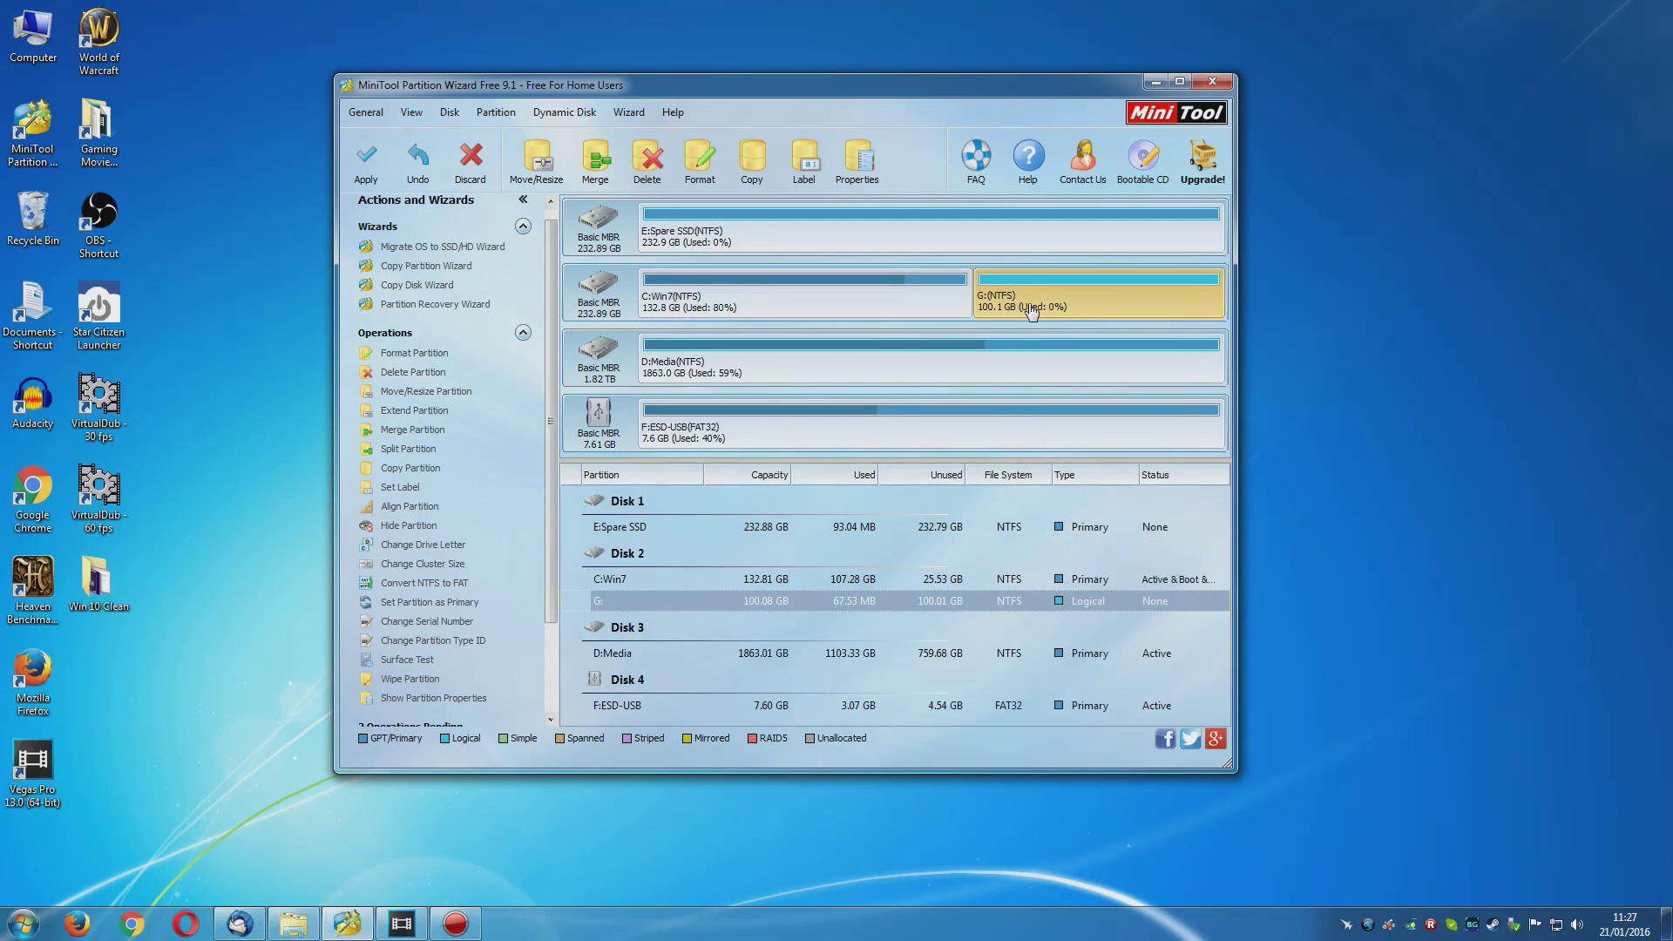
{"action": "right_click", "coordinate": [1030, 299]}
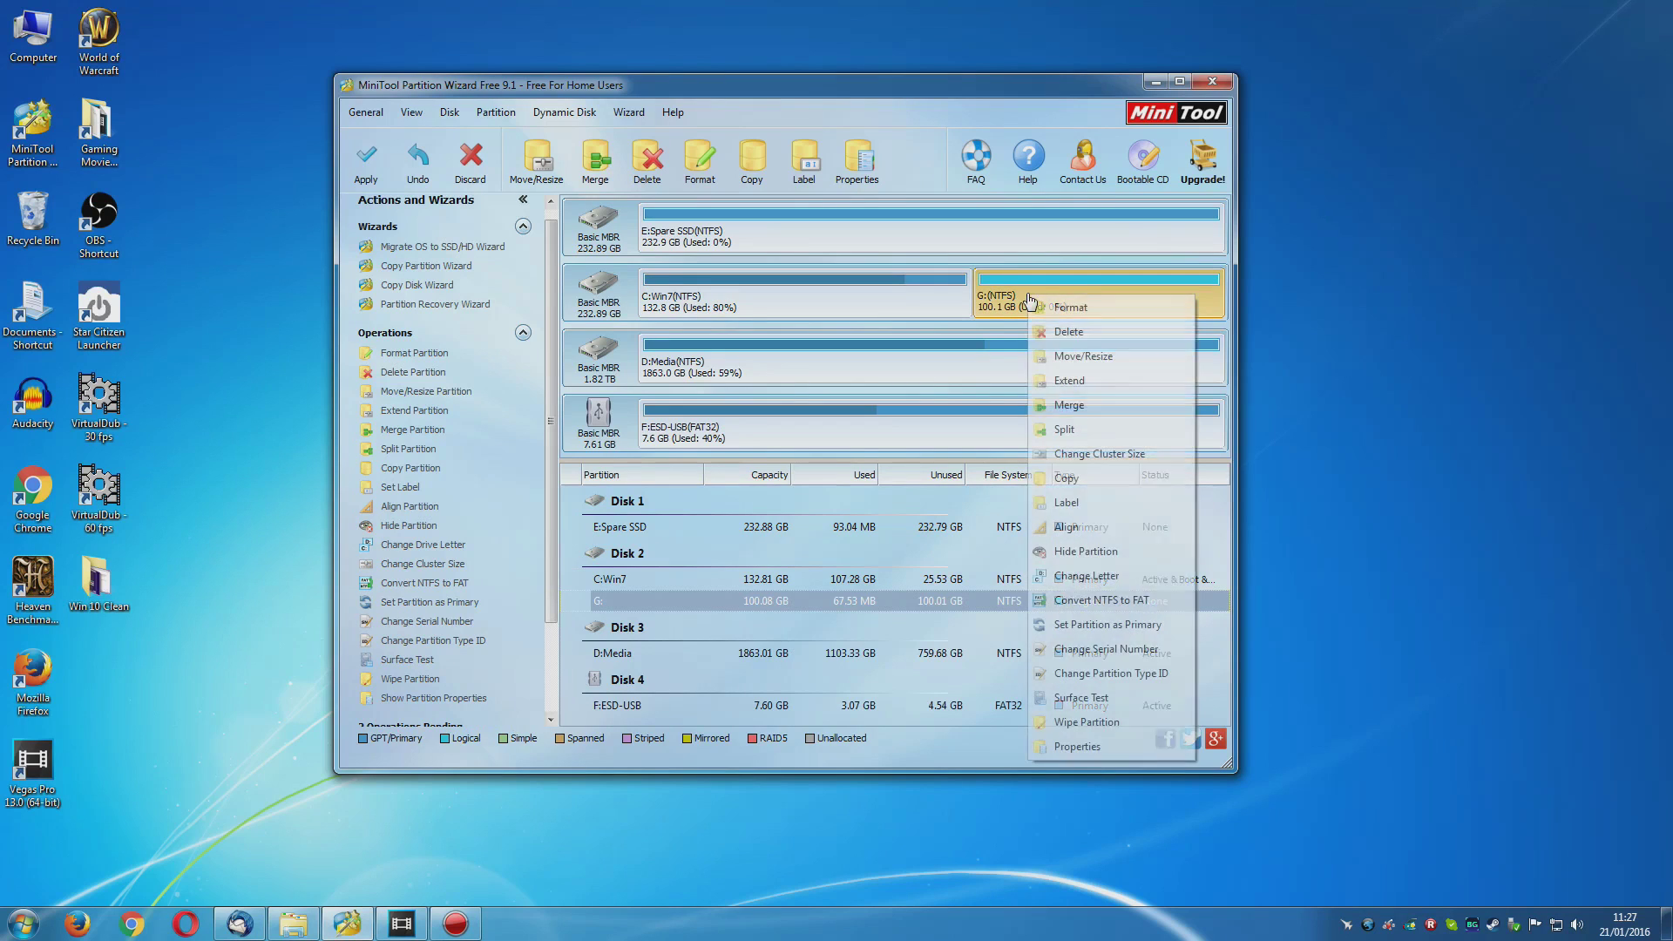
{"action": "left_click", "coordinate": [1075, 502]}
{"action": "left_click", "coordinate": [800, 438]}
{"action": "type", "text": "Win10"}
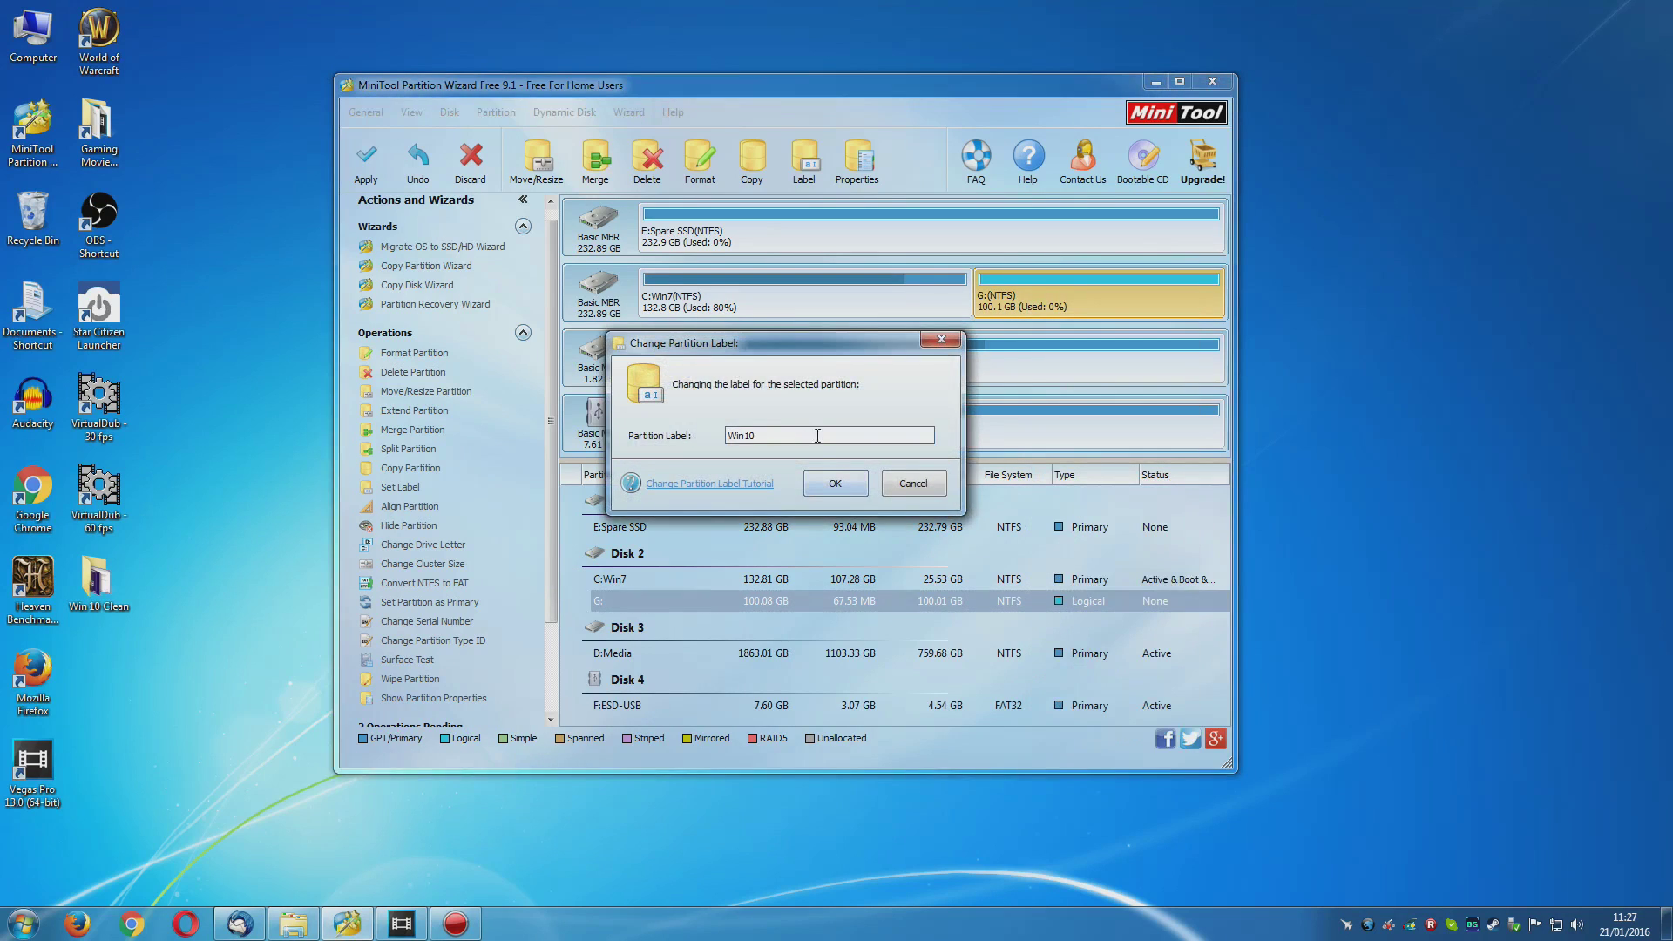
{"action": "left_click", "coordinate": [835, 486]}
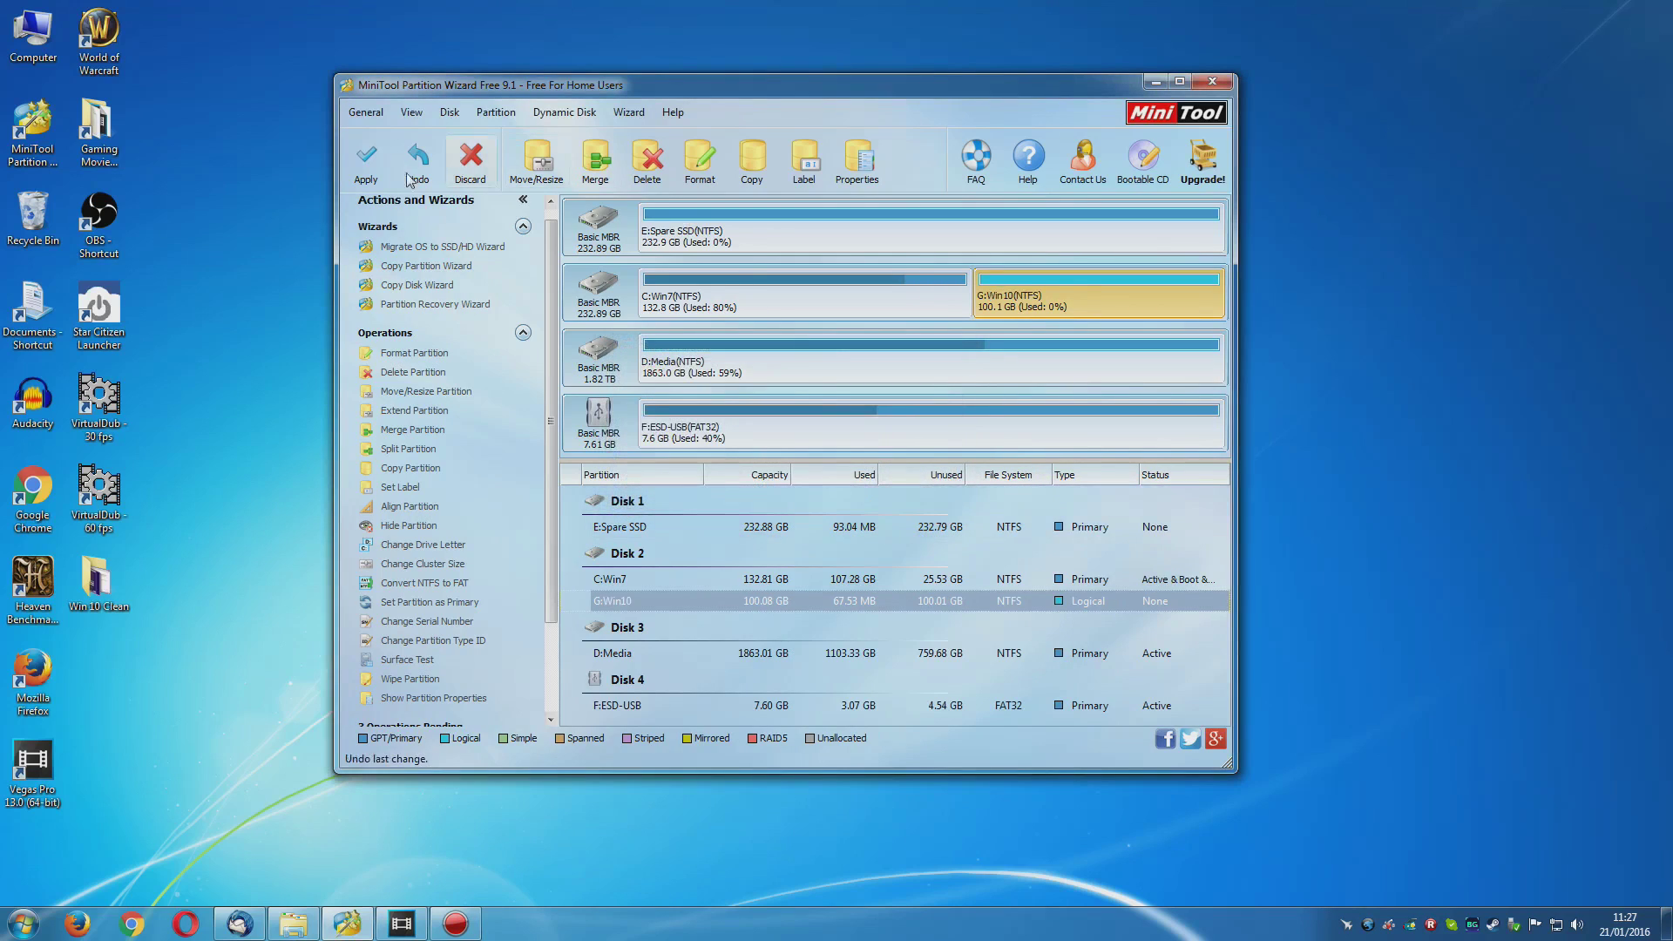
Step: Apply the pending split and Win10 label operations, confirming with Yes
{"action": "left_click", "coordinate": [367, 165]}
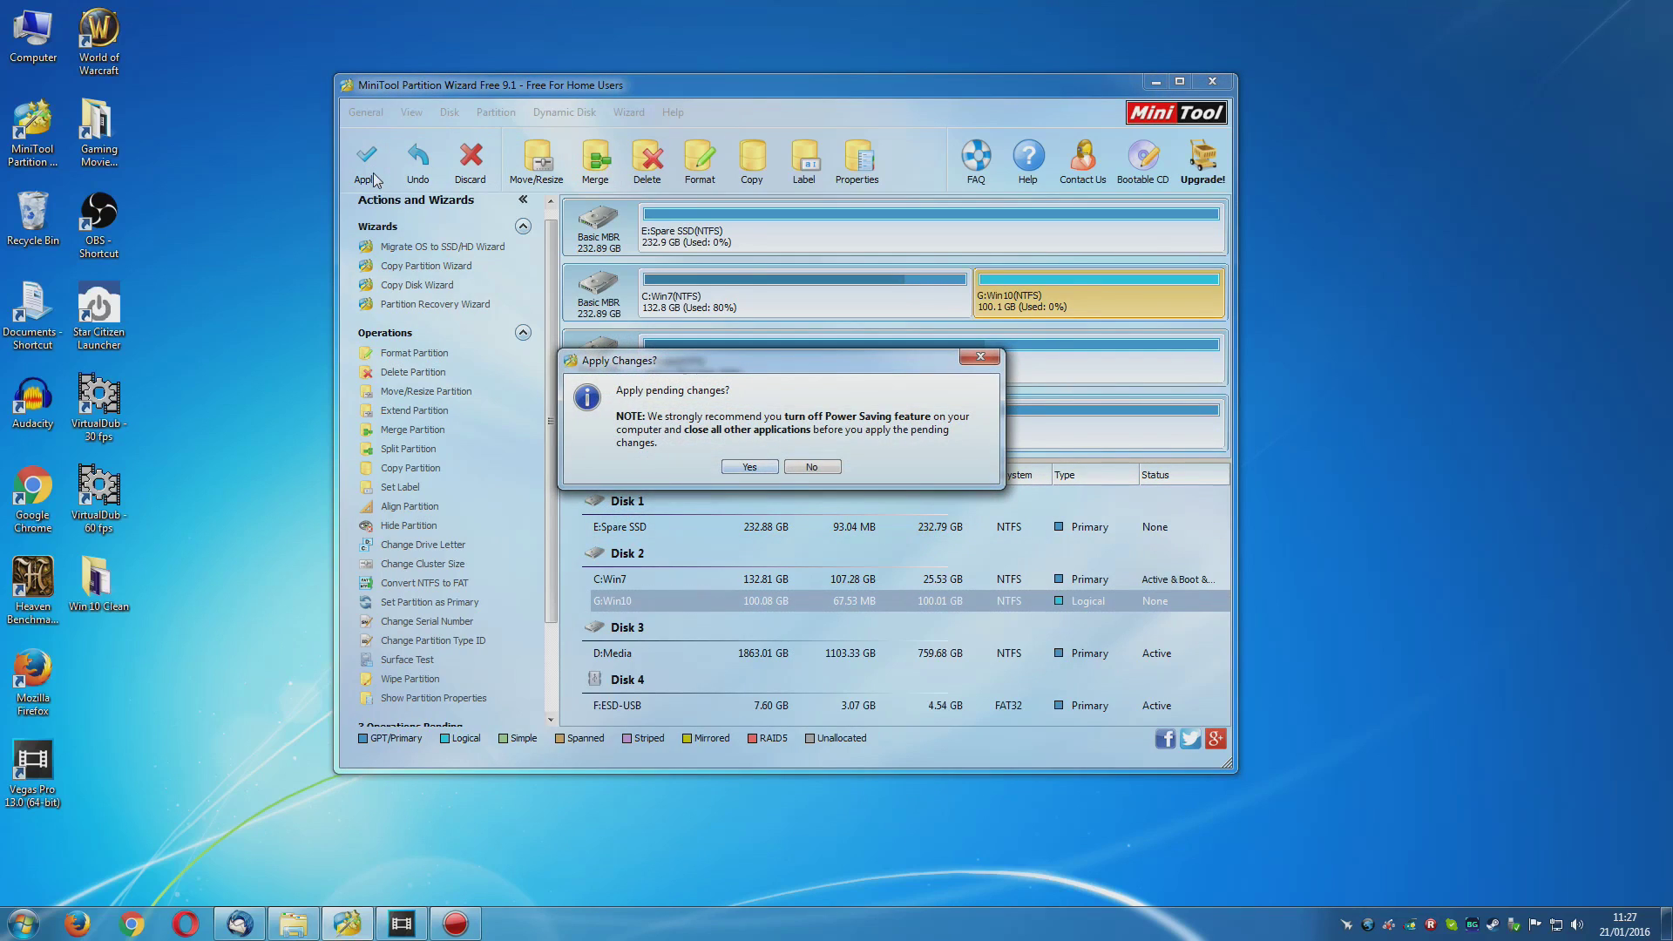
{"action": "left_click", "coordinate": [750, 467]}
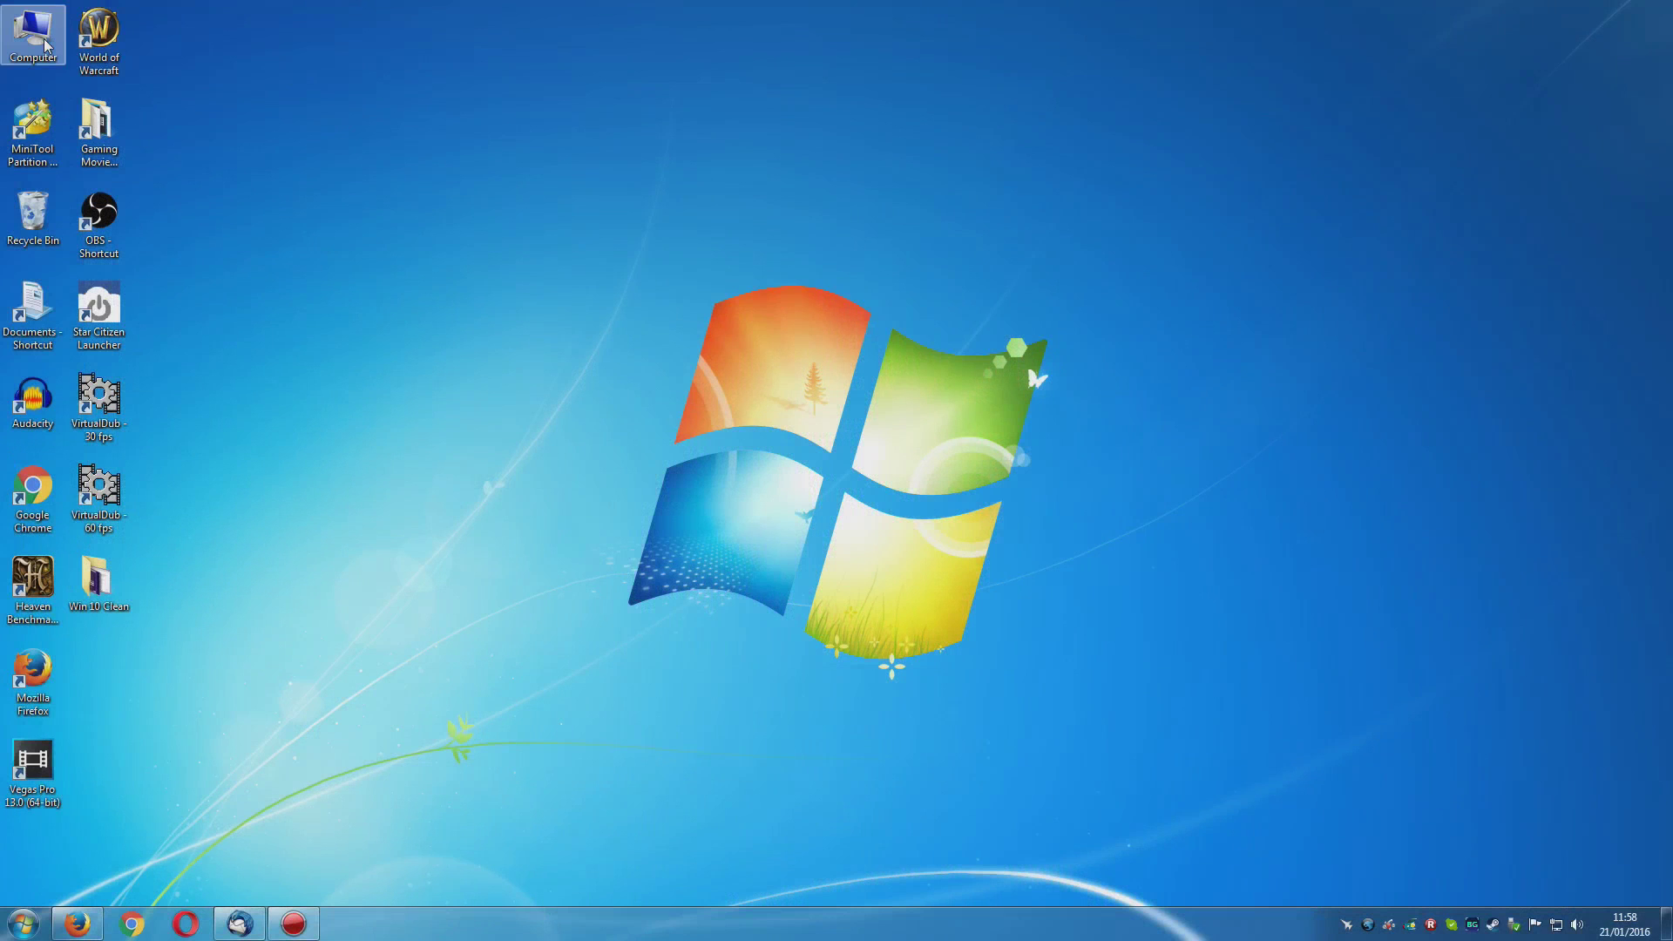
Step: Open Computer and inspect the new Win10 (G:) drive and the ESD-USB (F:) stick
{"action": "double_click", "coordinate": [35, 39]}
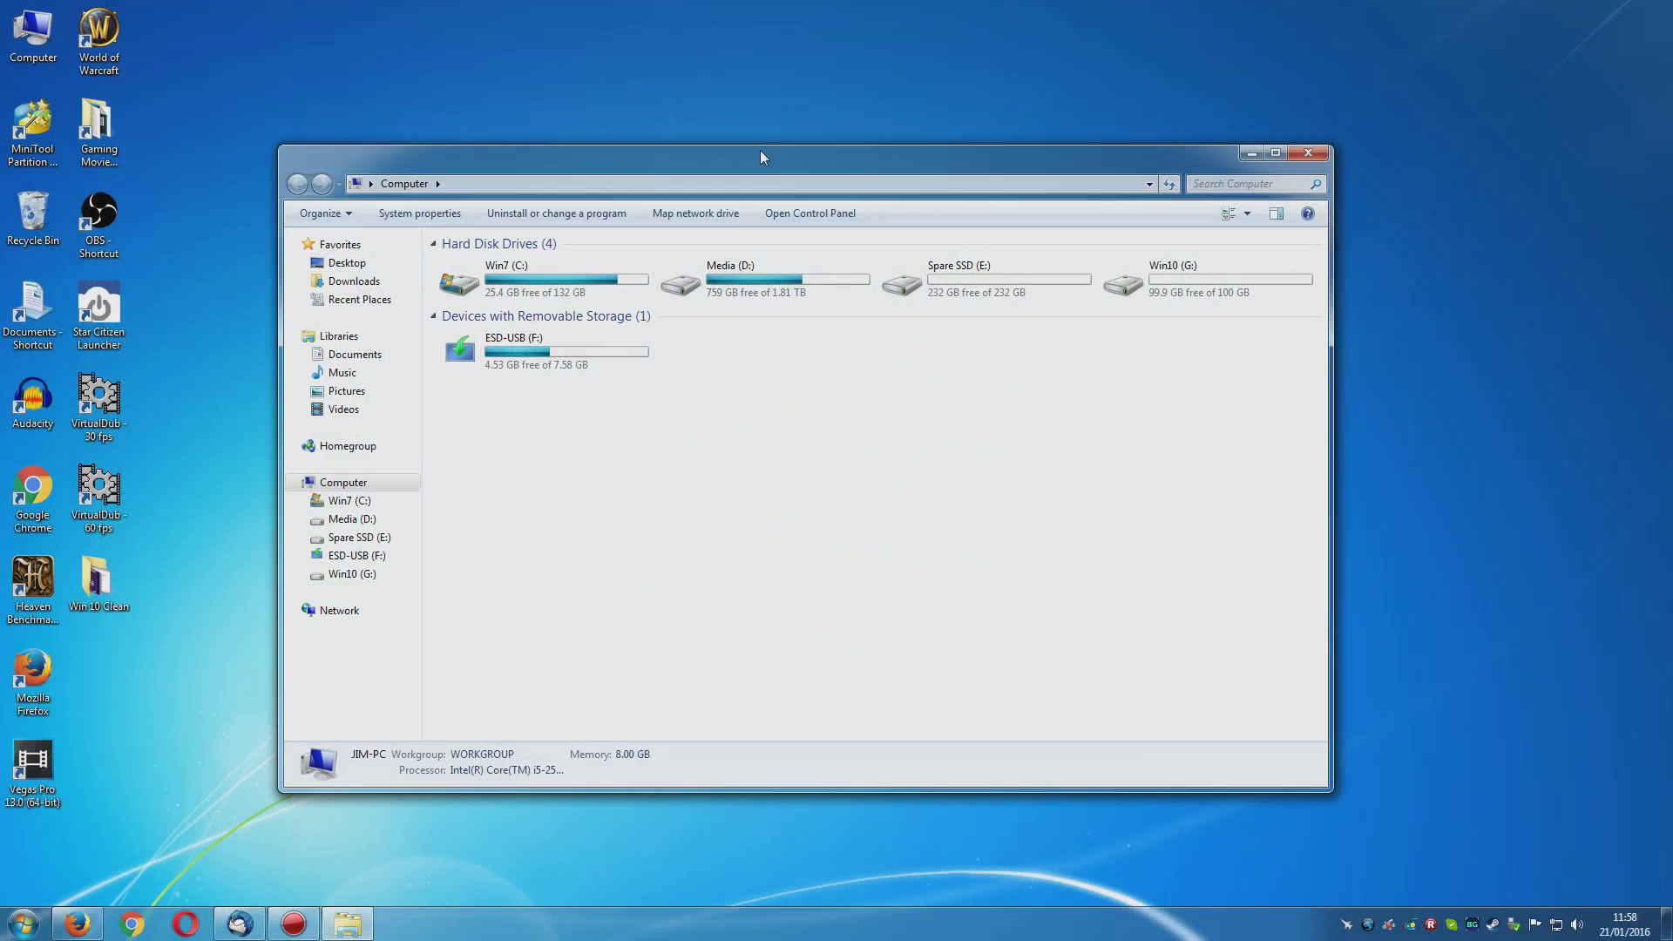
{"action": "left_click_drag", "start_coordinate": [759, 150], "coordinate": [704, 152]}
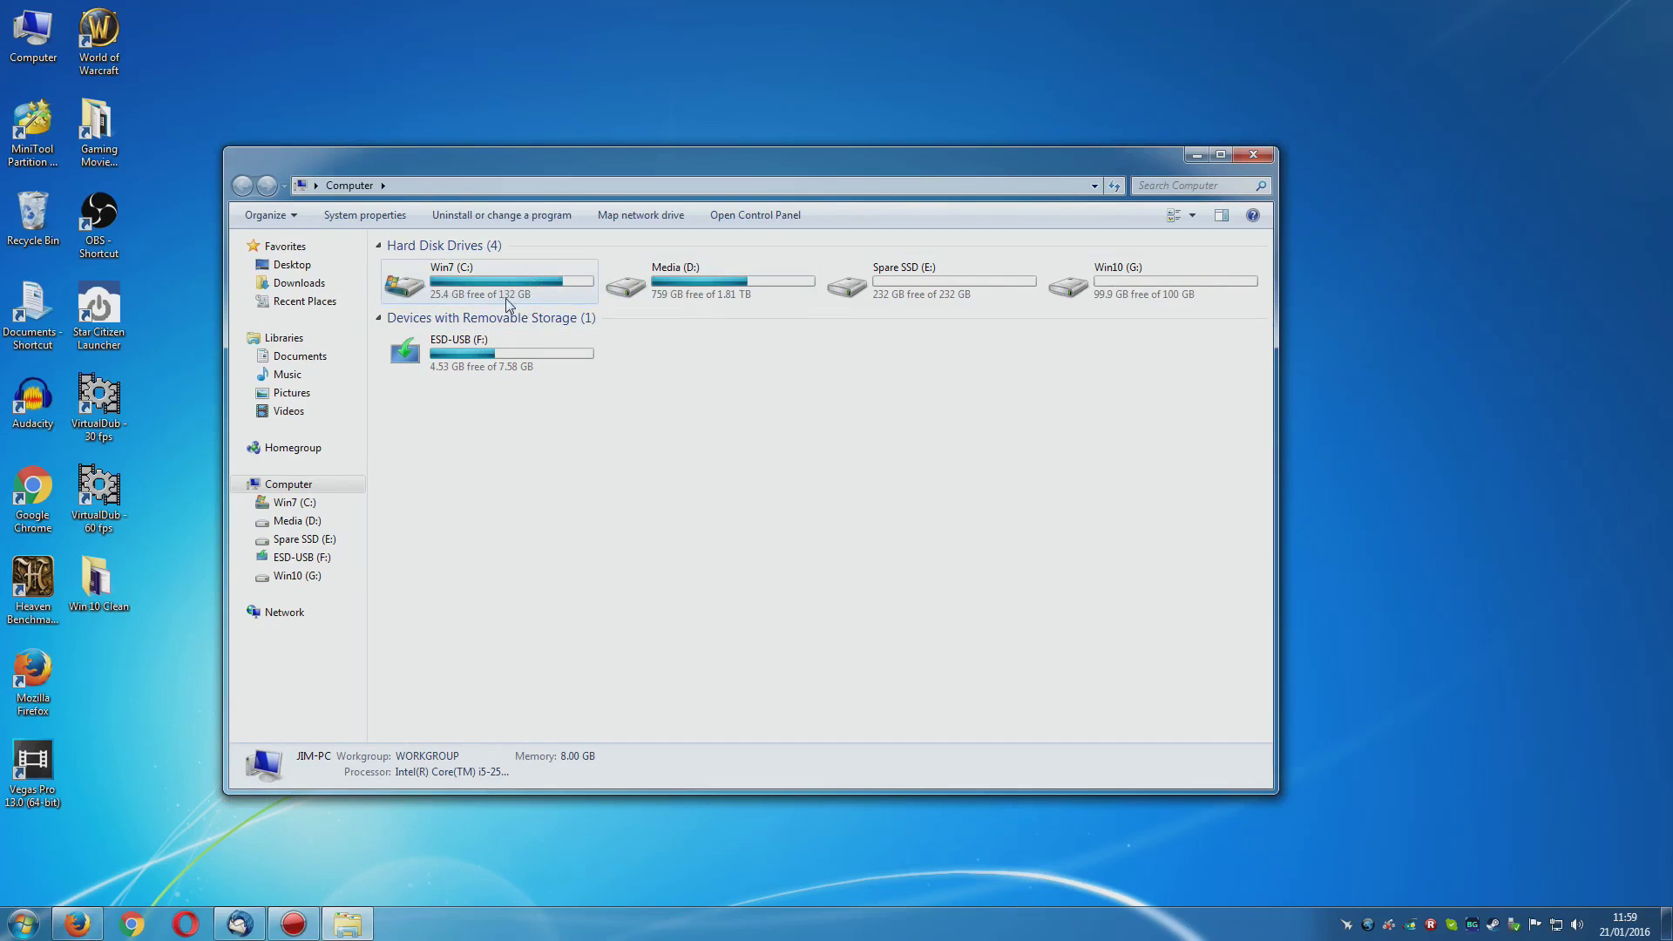
{"action": "left_click", "coordinate": [1073, 286]}
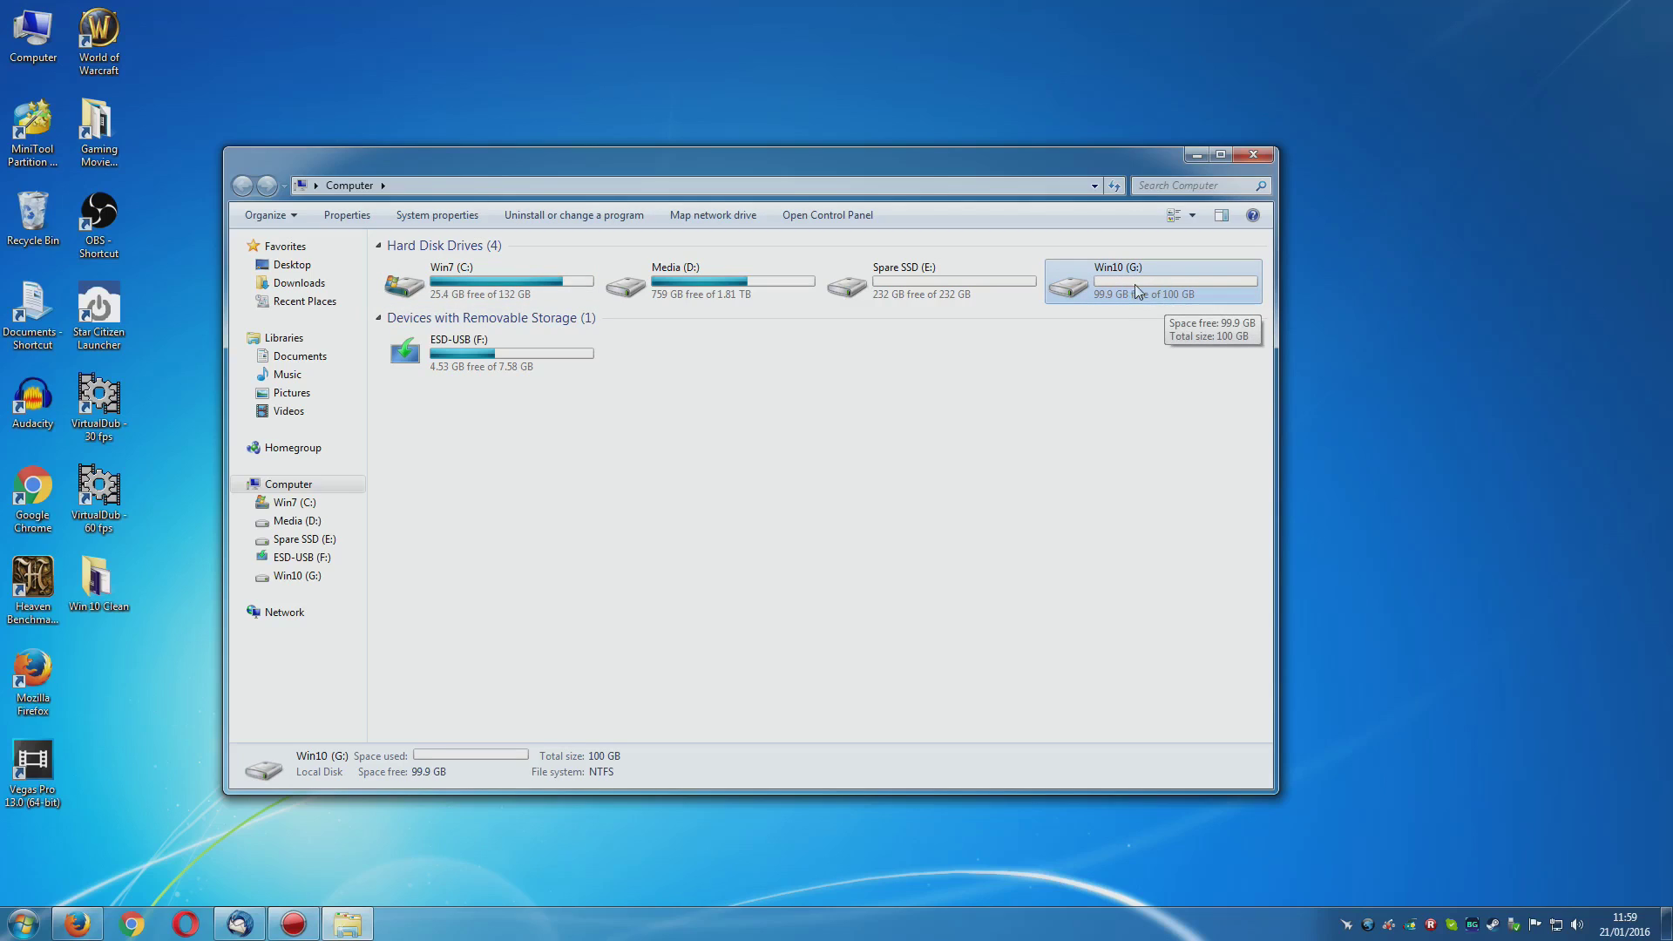
{"action": "left_click", "coordinate": [454, 364]}
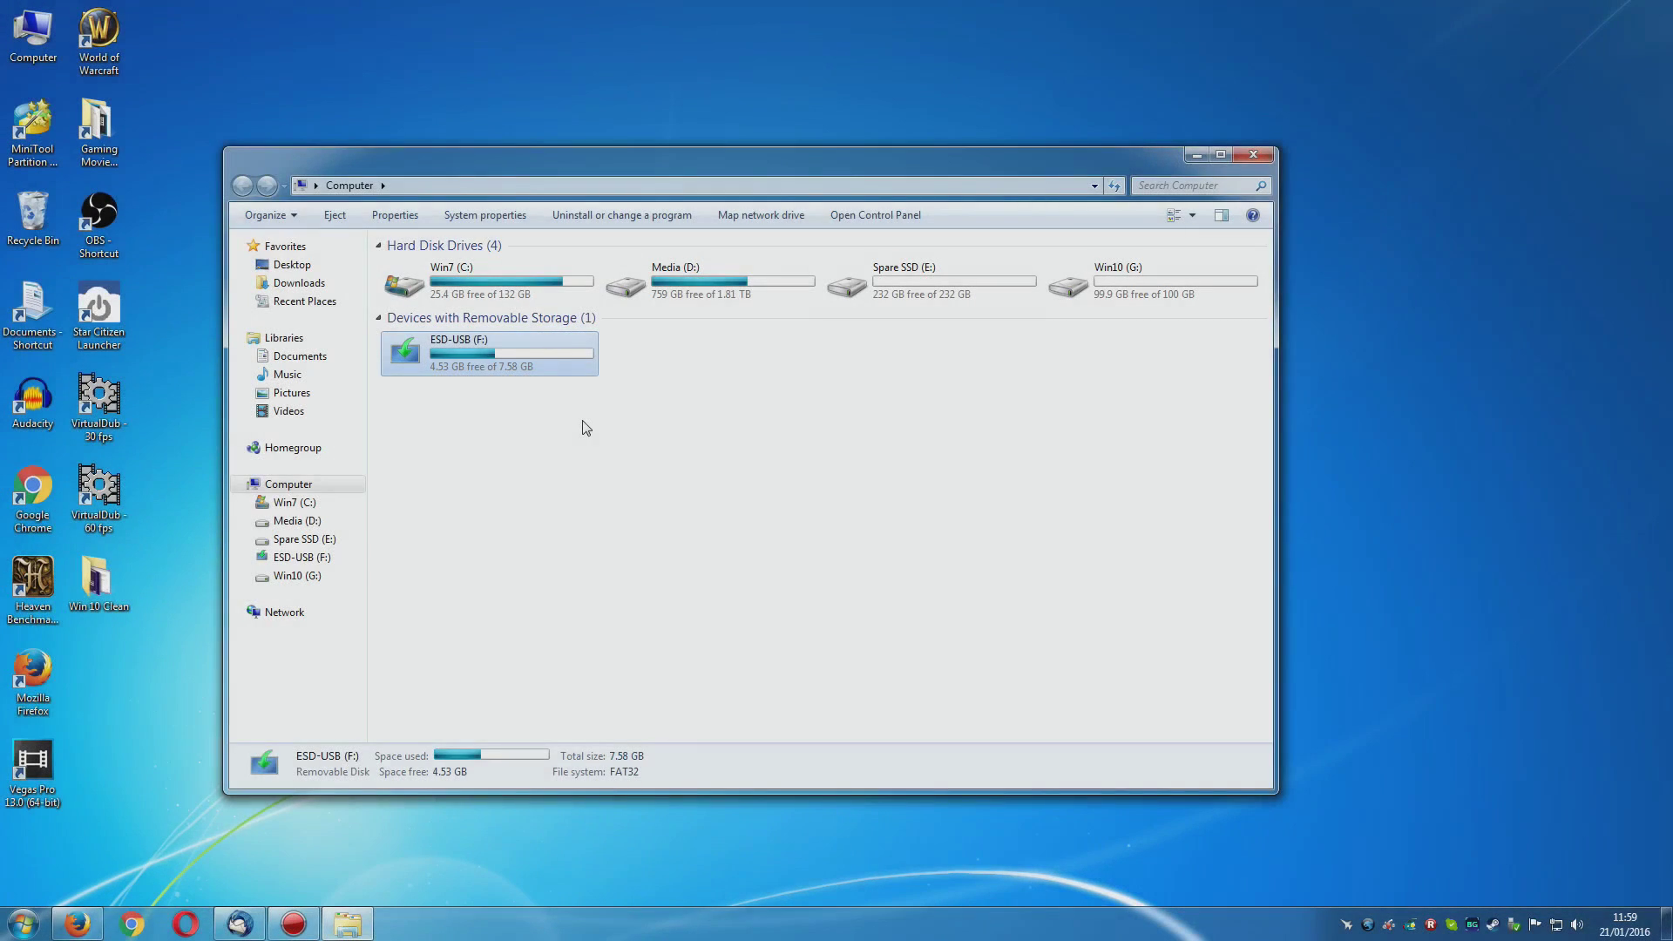
Step: Move the Explorer window slightly to the right
{"action": "left_click_drag", "start_coordinate": [671, 164], "coordinate": [763, 168]}
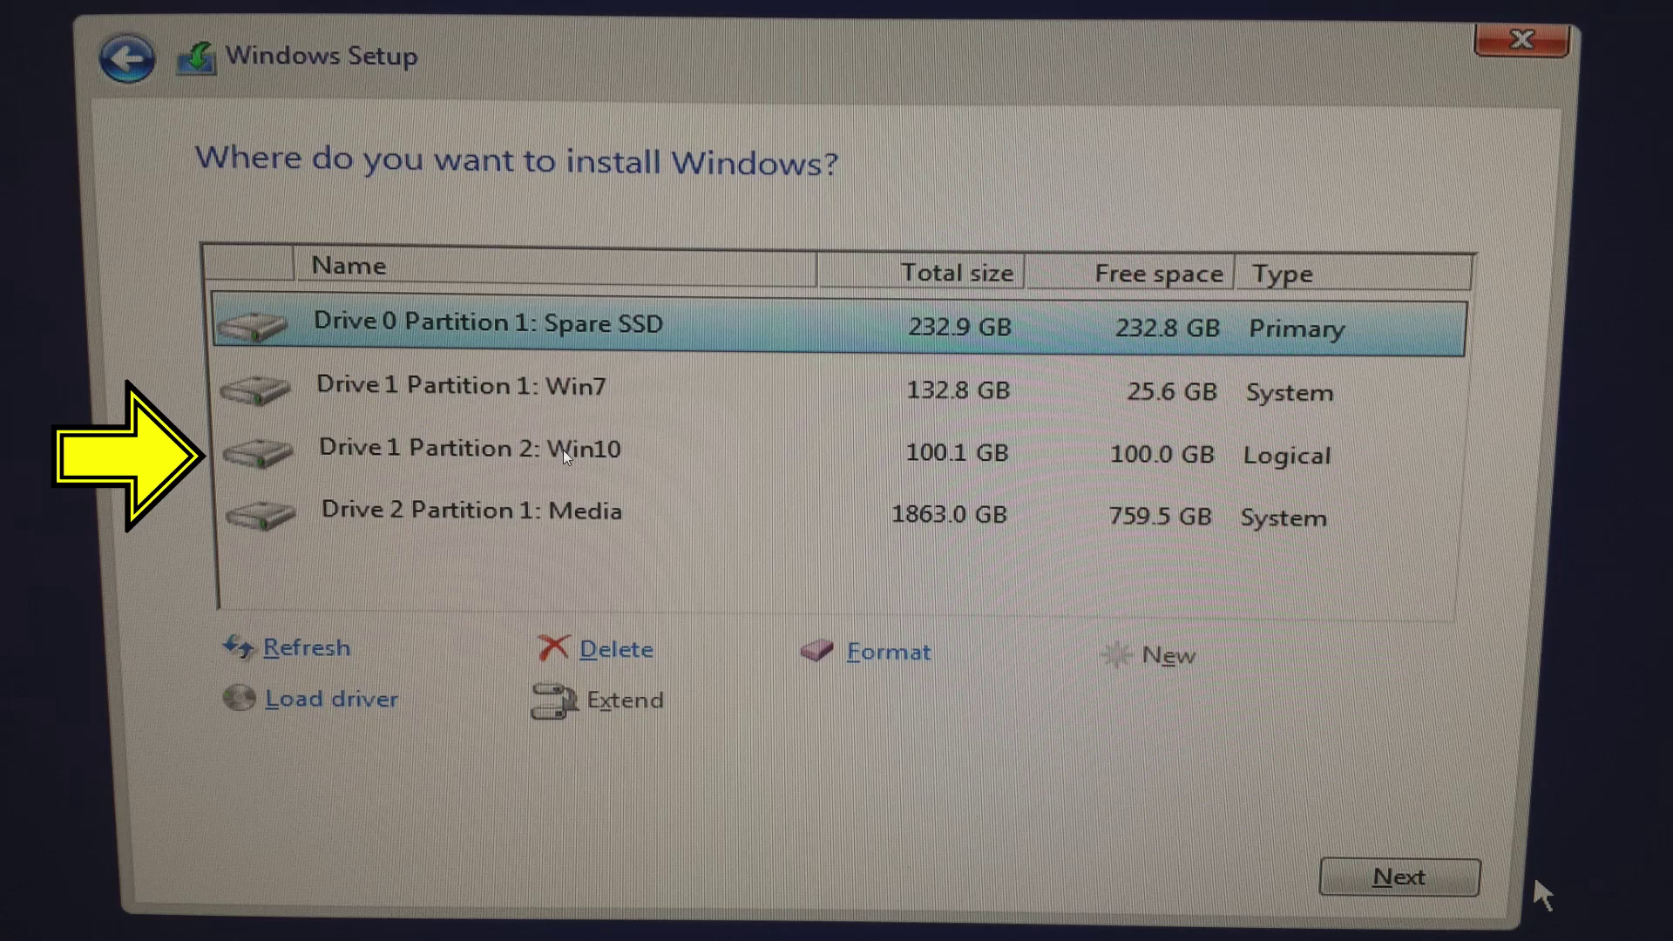
Step: Install Windows 10 onto Drive 1 Partition 2: Win10
{"action": "left_click", "coordinate": [600, 448]}
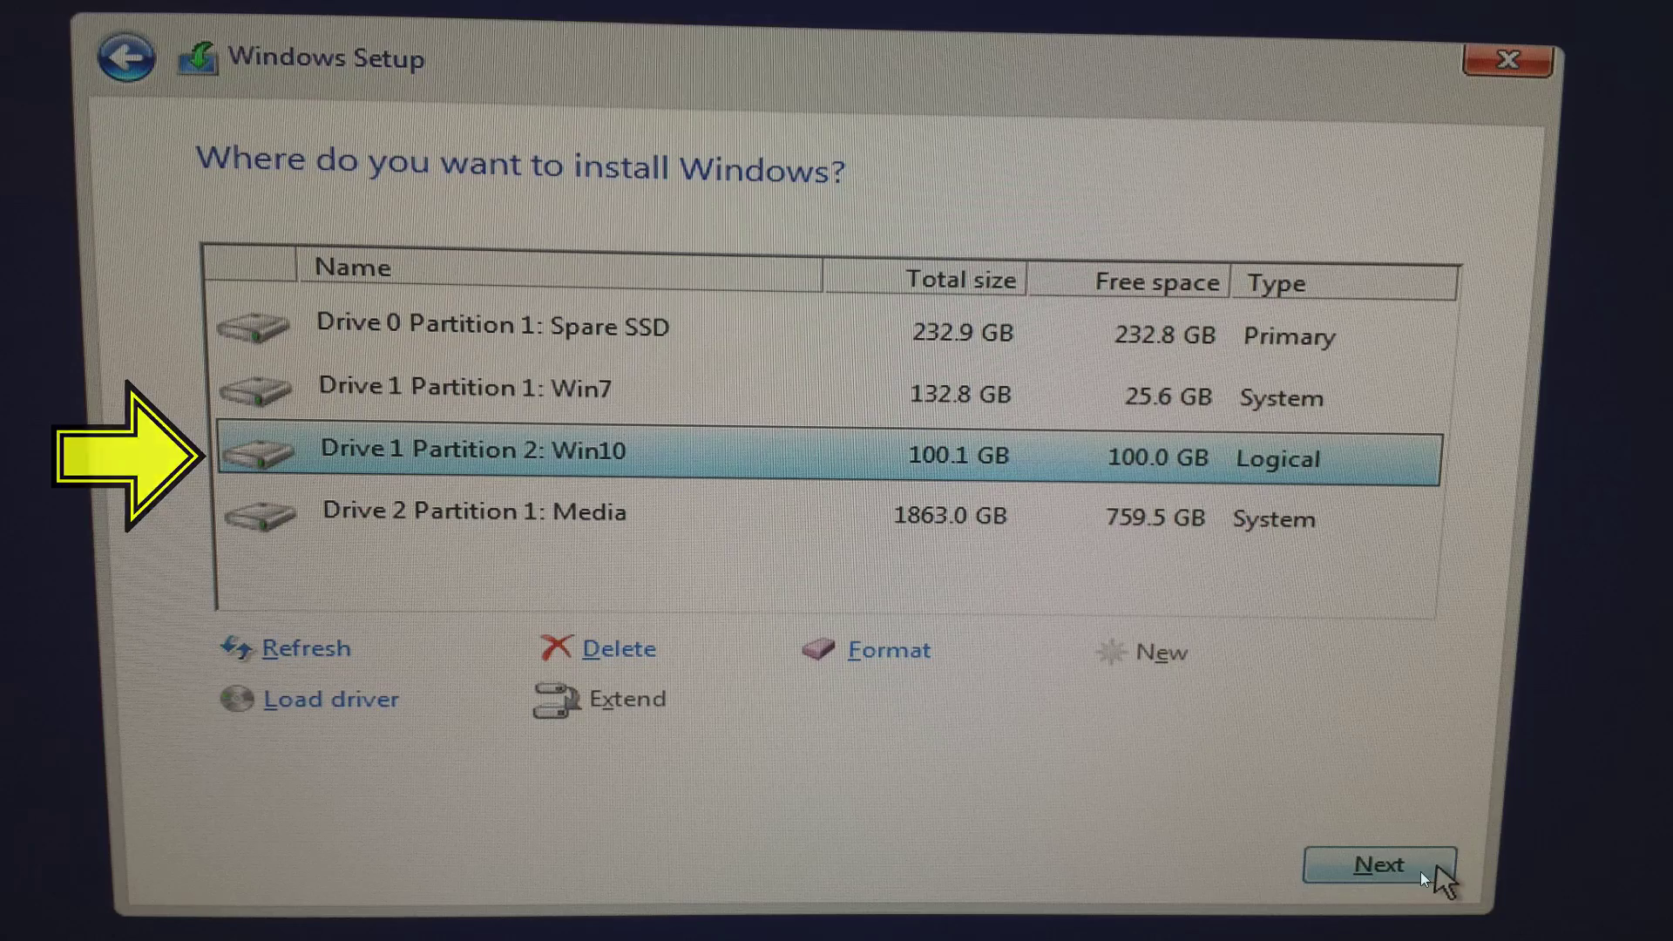
{"action": "left_click", "coordinate": [1422, 872]}
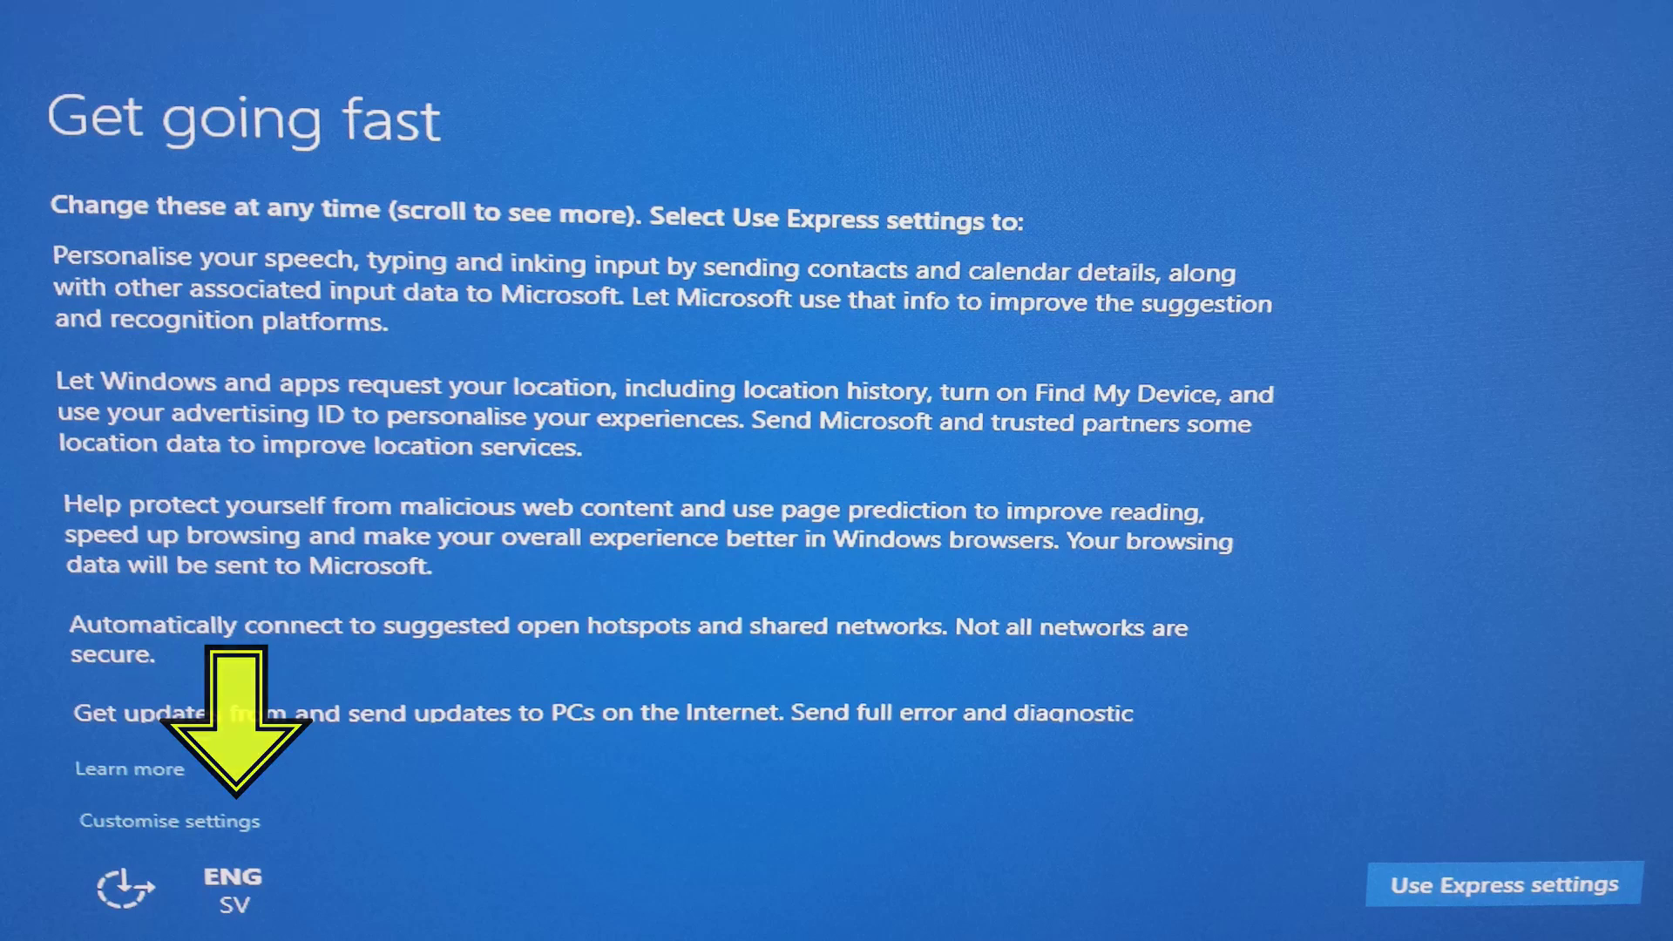
Step: Choose Customise settings instead of the express privacy defaults
{"action": "left_click", "coordinate": [169, 821]}
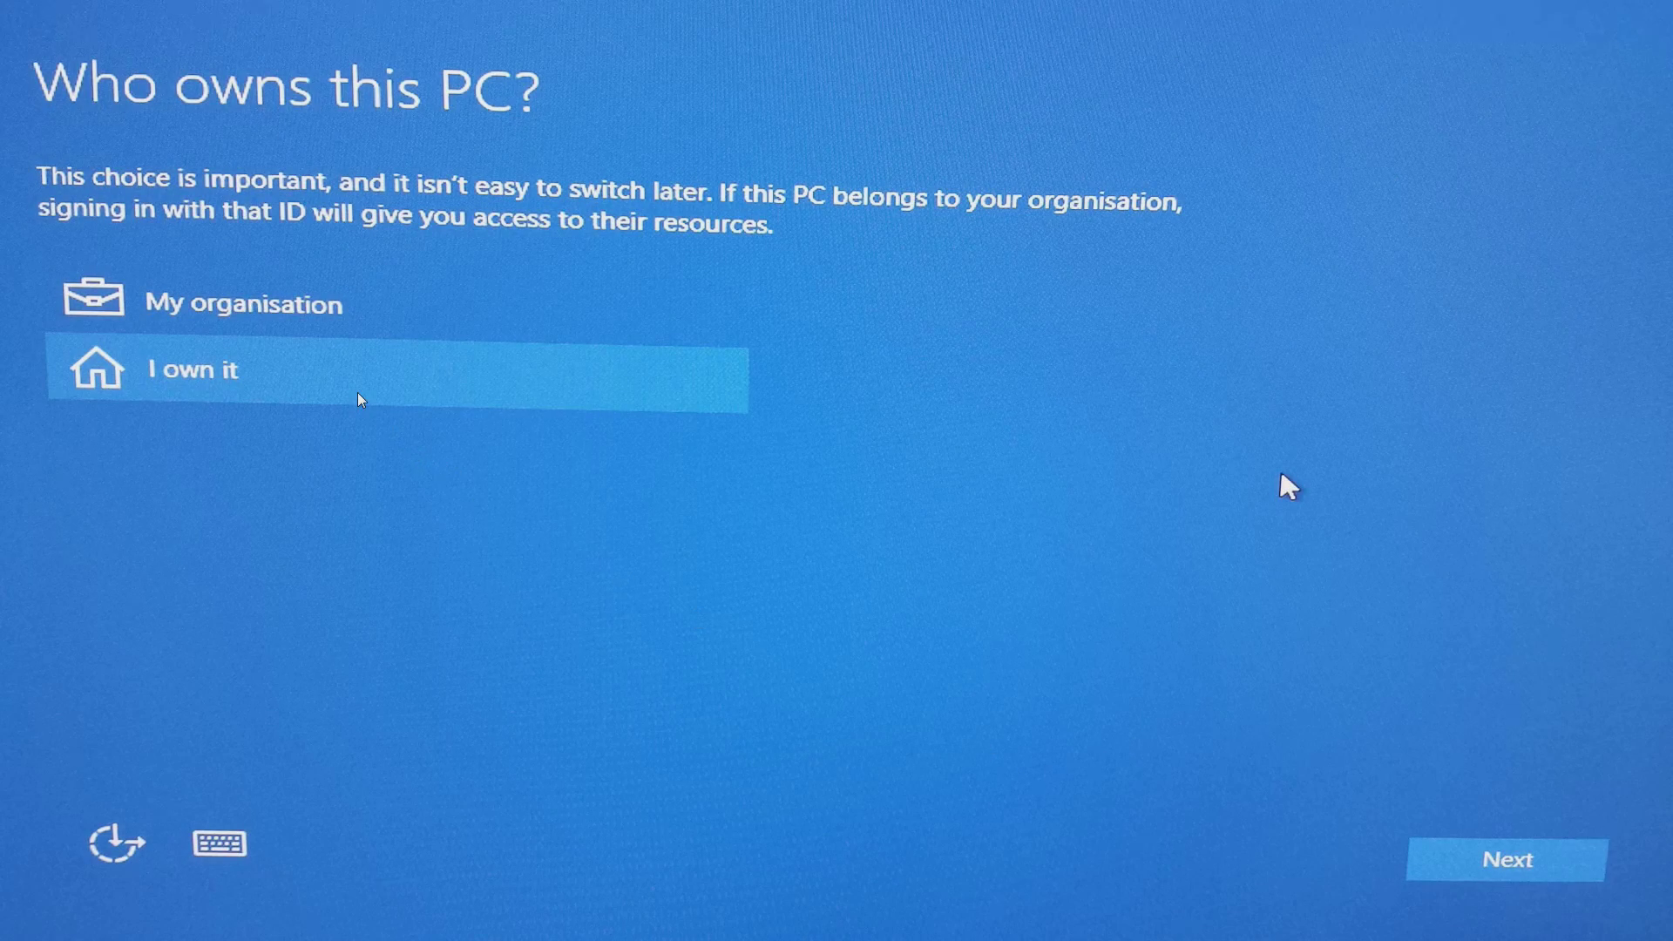
Step: Continue past the Who owns this PC? page with I own it selected
{"action": "left_click", "coordinate": [1487, 861]}
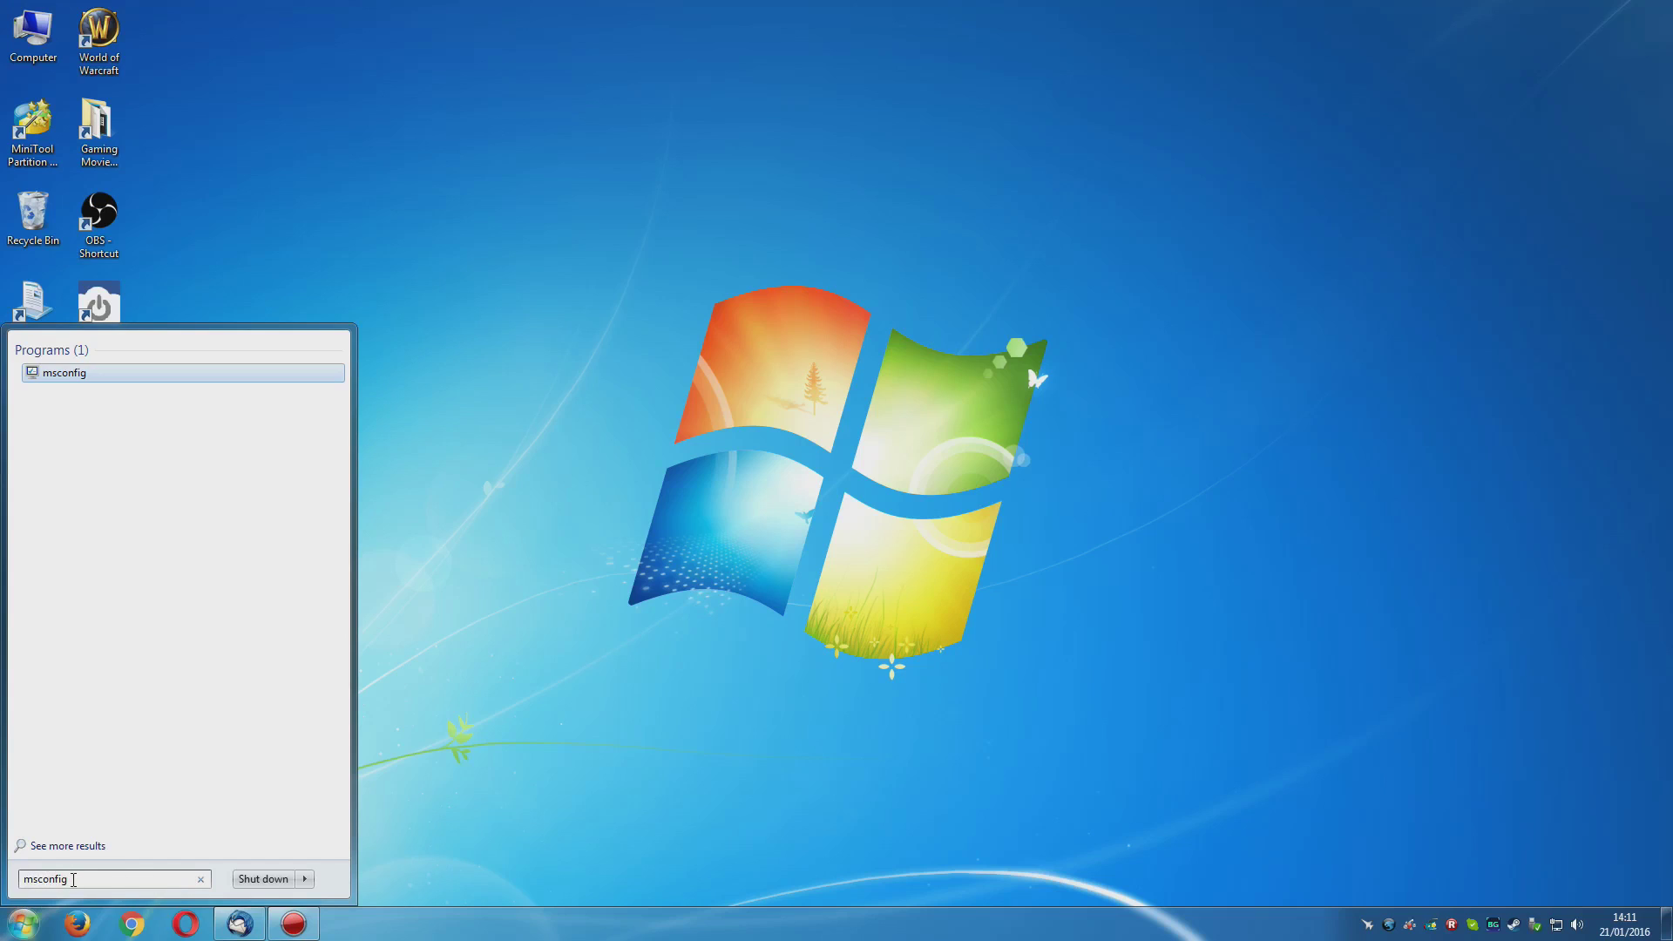
Step: In msconfig's Boot tab, select Windows 10 and apply a 10-second boot timeout
{"action": "key", "text": "Return"}
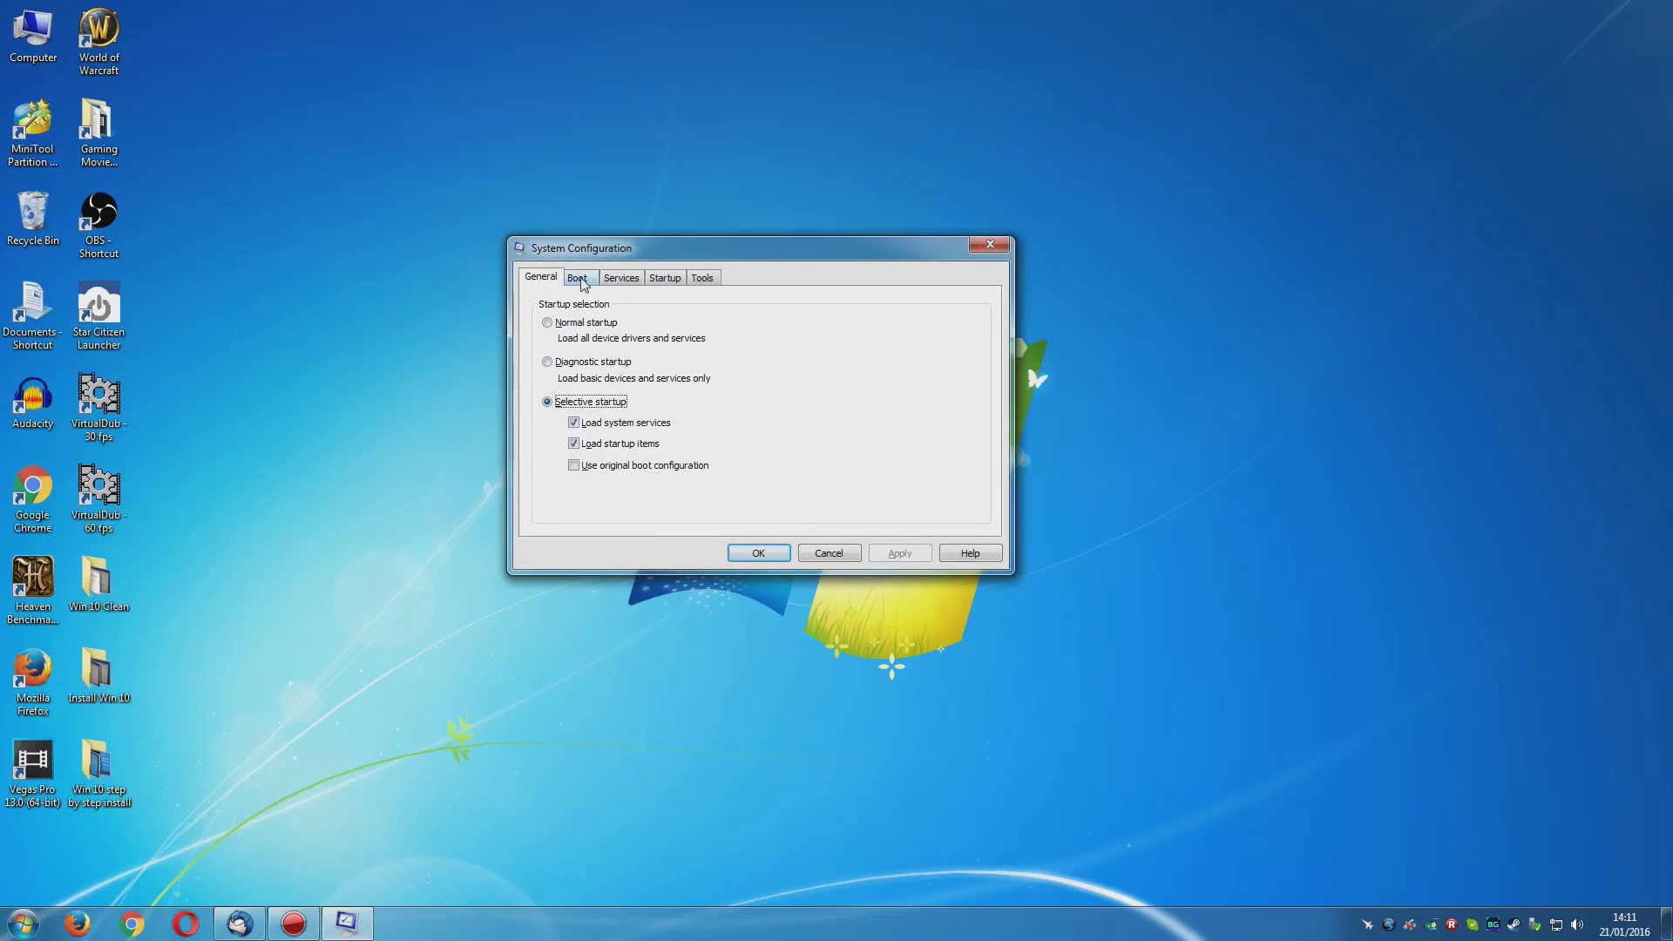
{"action": "left_click", "coordinate": [579, 279]}
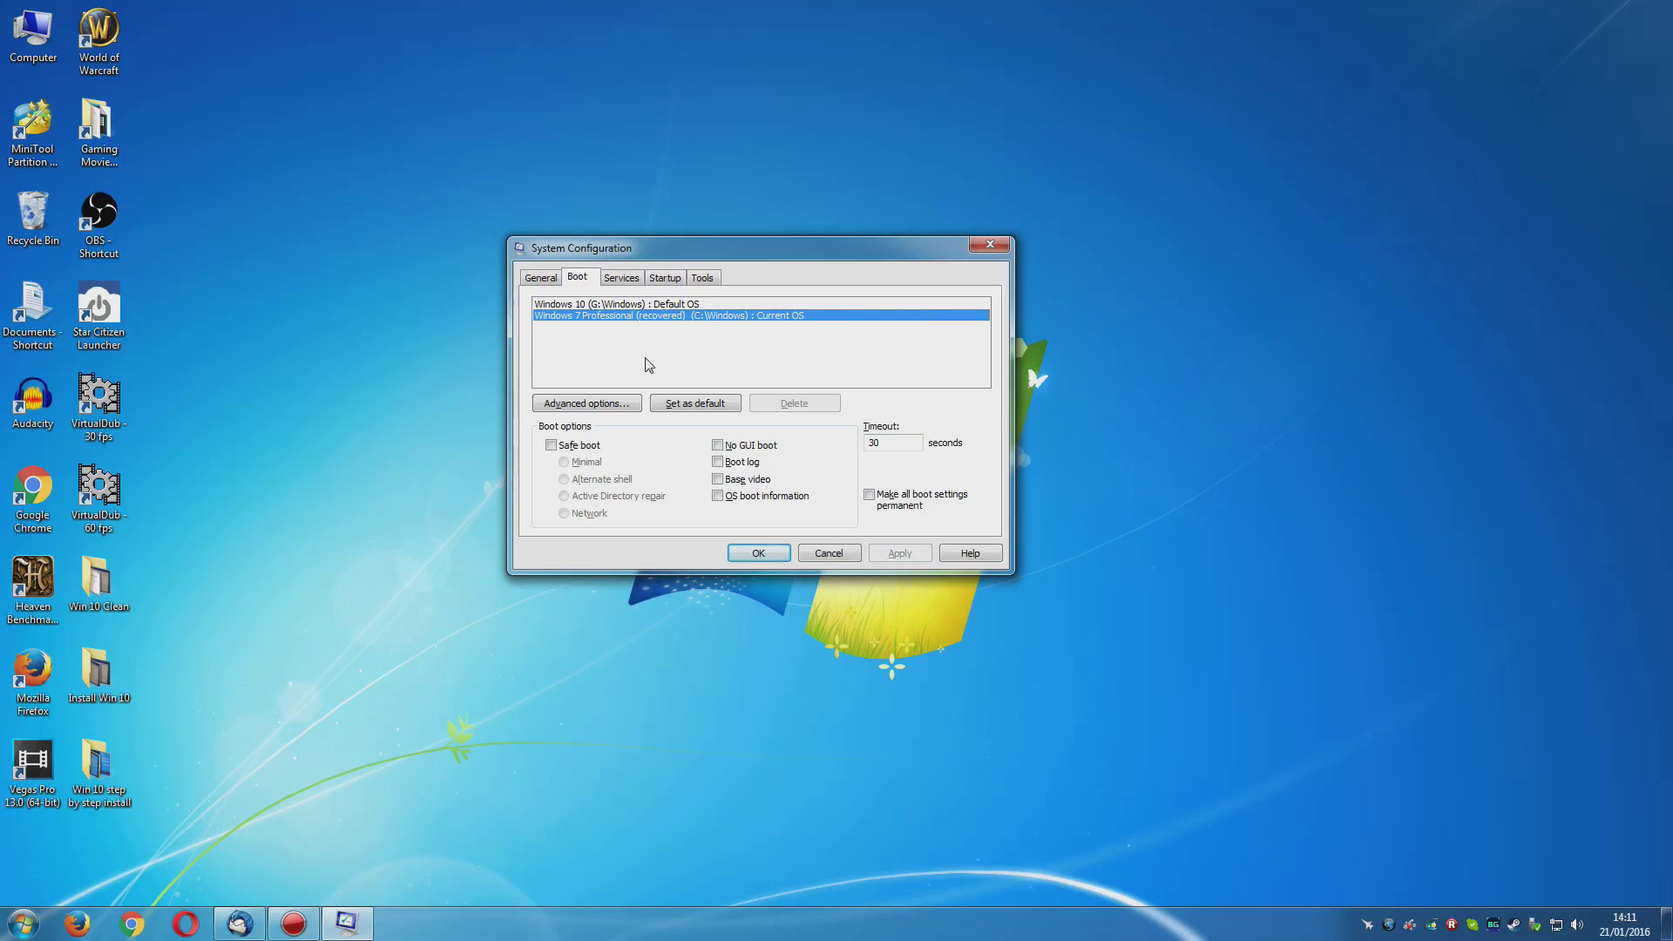
{"action": "left_click", "coordinate": [660, 305]}
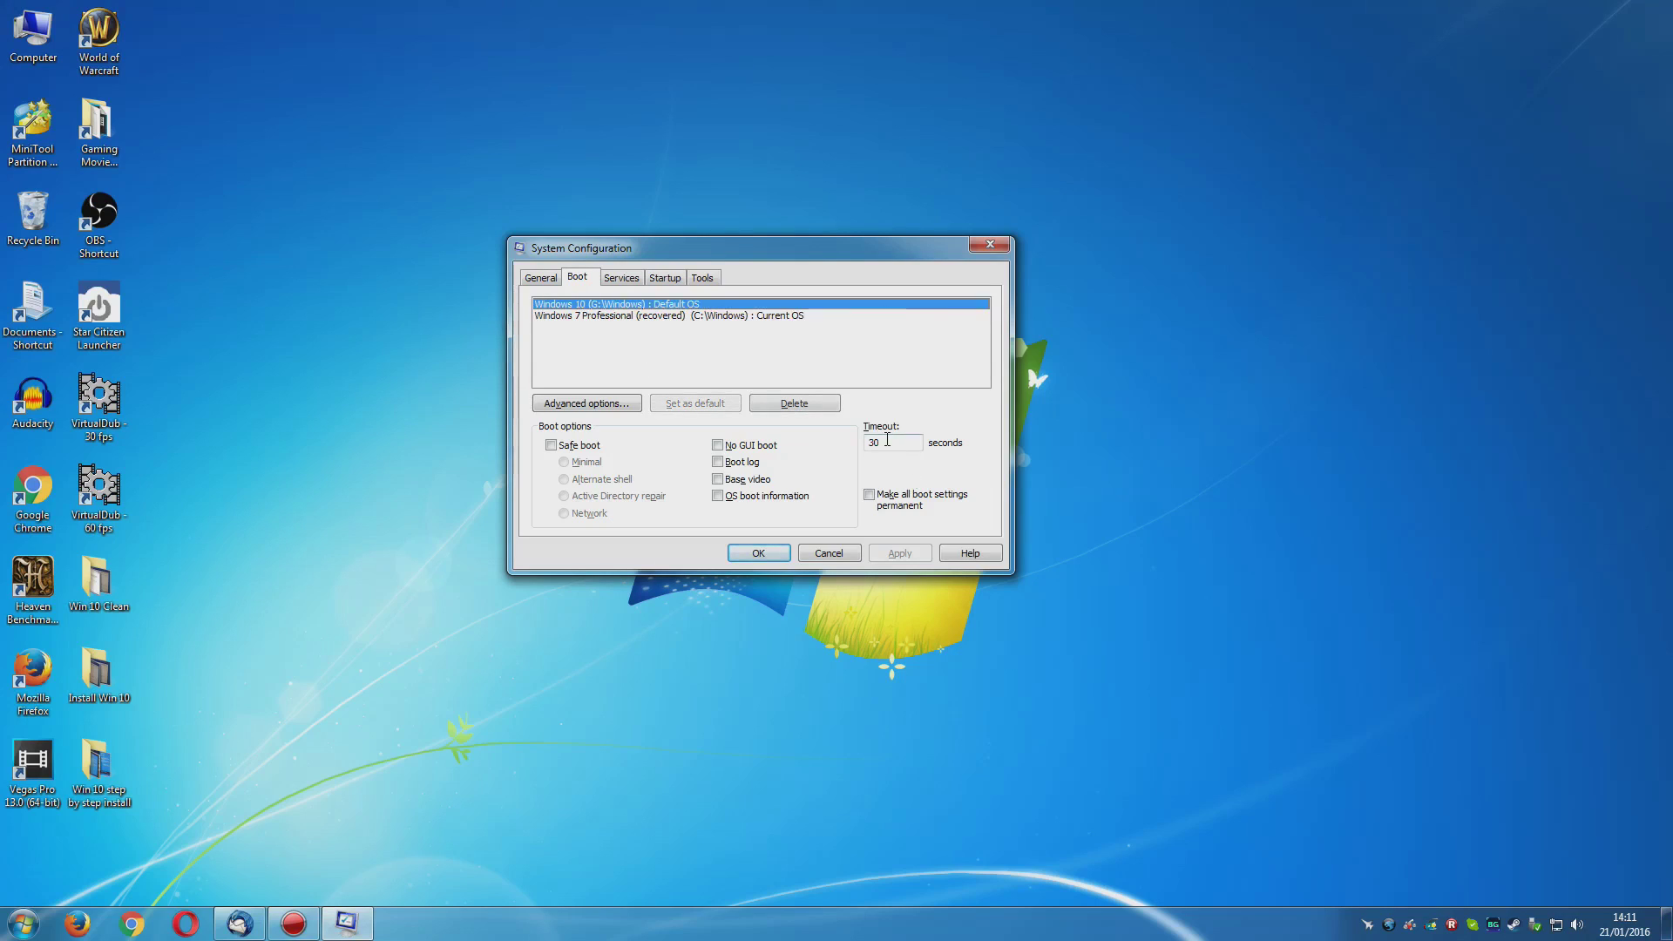
{"action": "double_click", "coordinate": [875, 443]}
{"action": "type", "text": "10"}
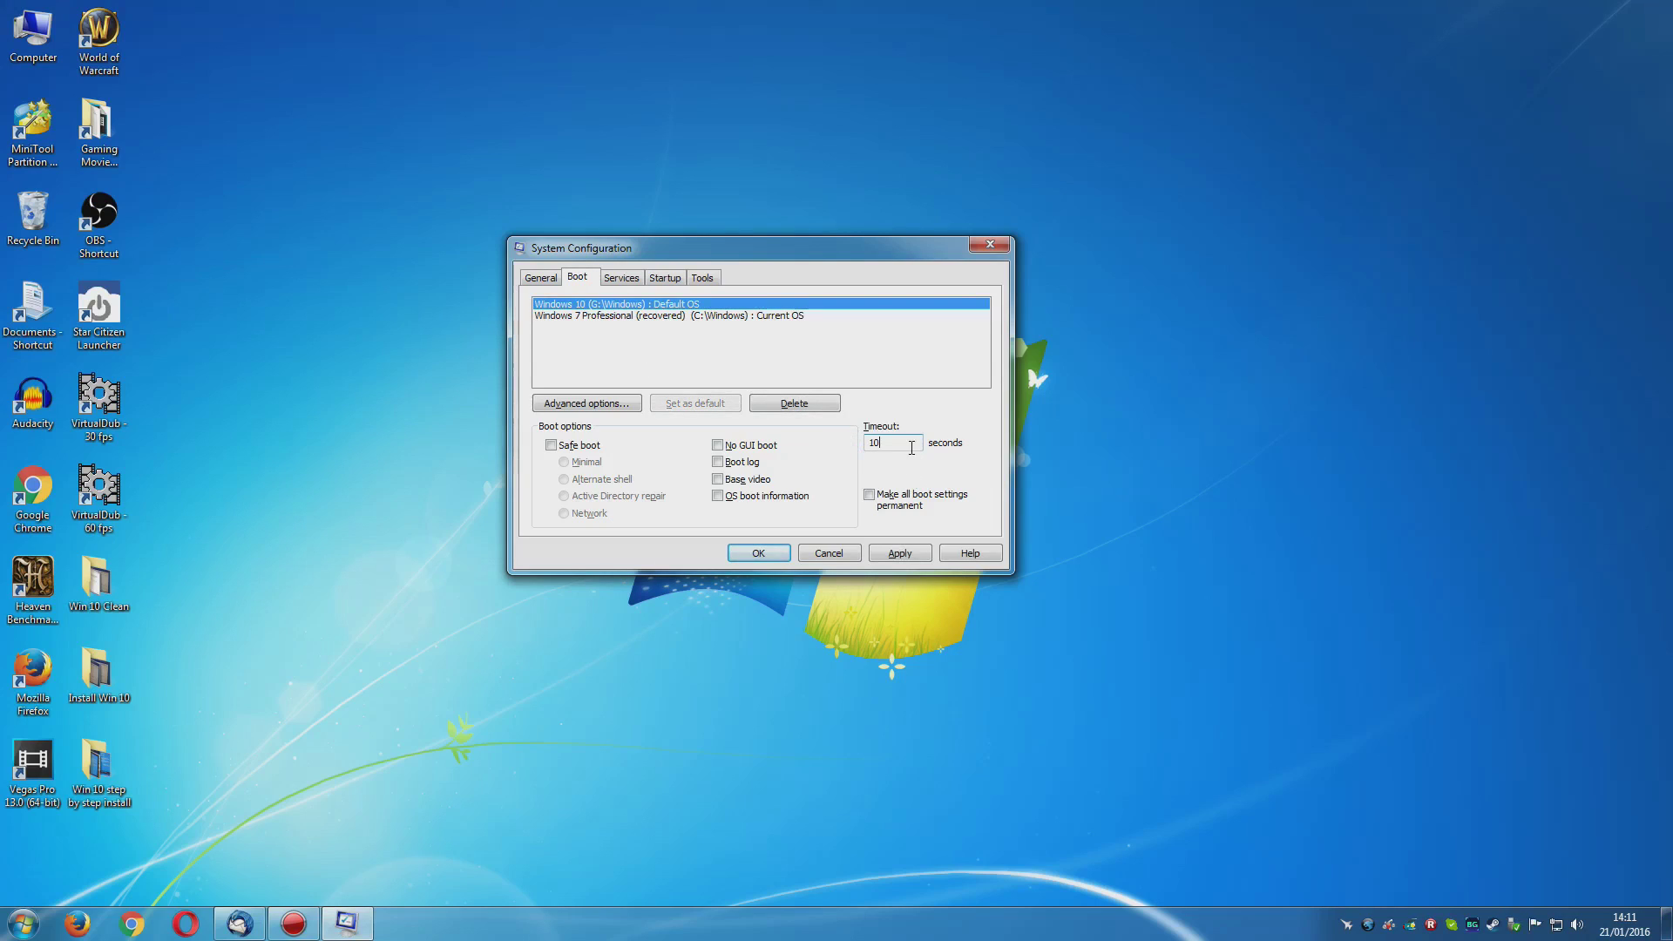
{"action": "left_click", "coordinate": [901, 554]}
Step: Delete the Windows 10 boot entry, apply it, and restart so only Windows 7 remains
{"action": "left_click", "coordinate": [816, 404]}
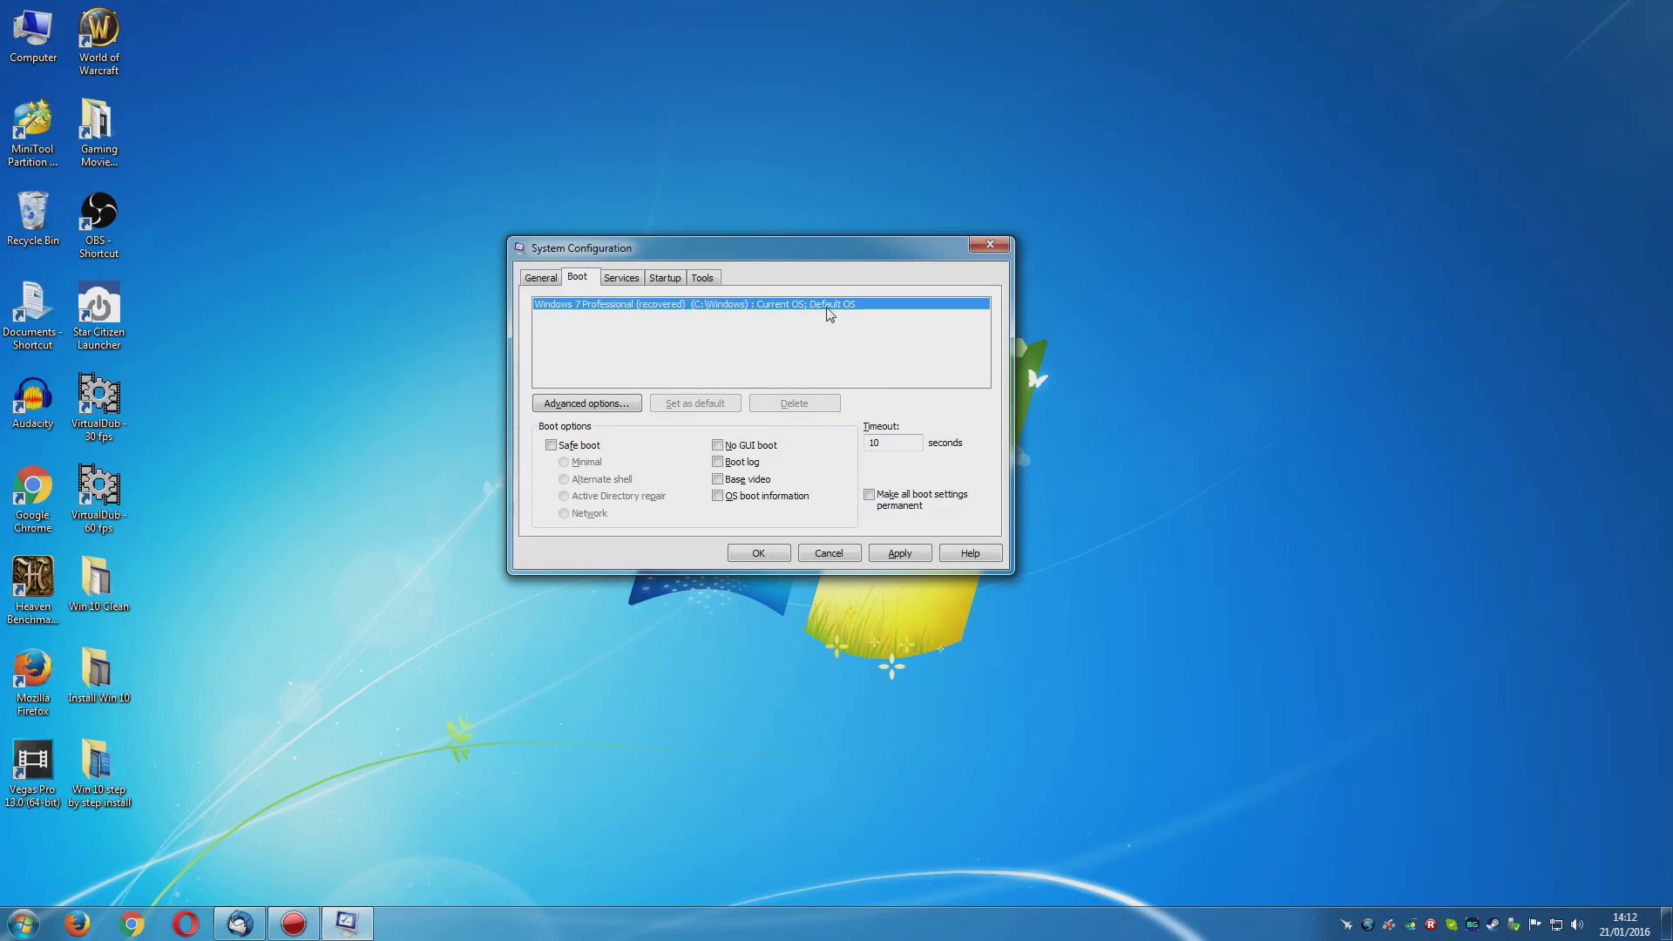
{"action": "left_click", "coordinate": [900, 554]}
{"action": "left_click", "coordinate": [758, 553]}
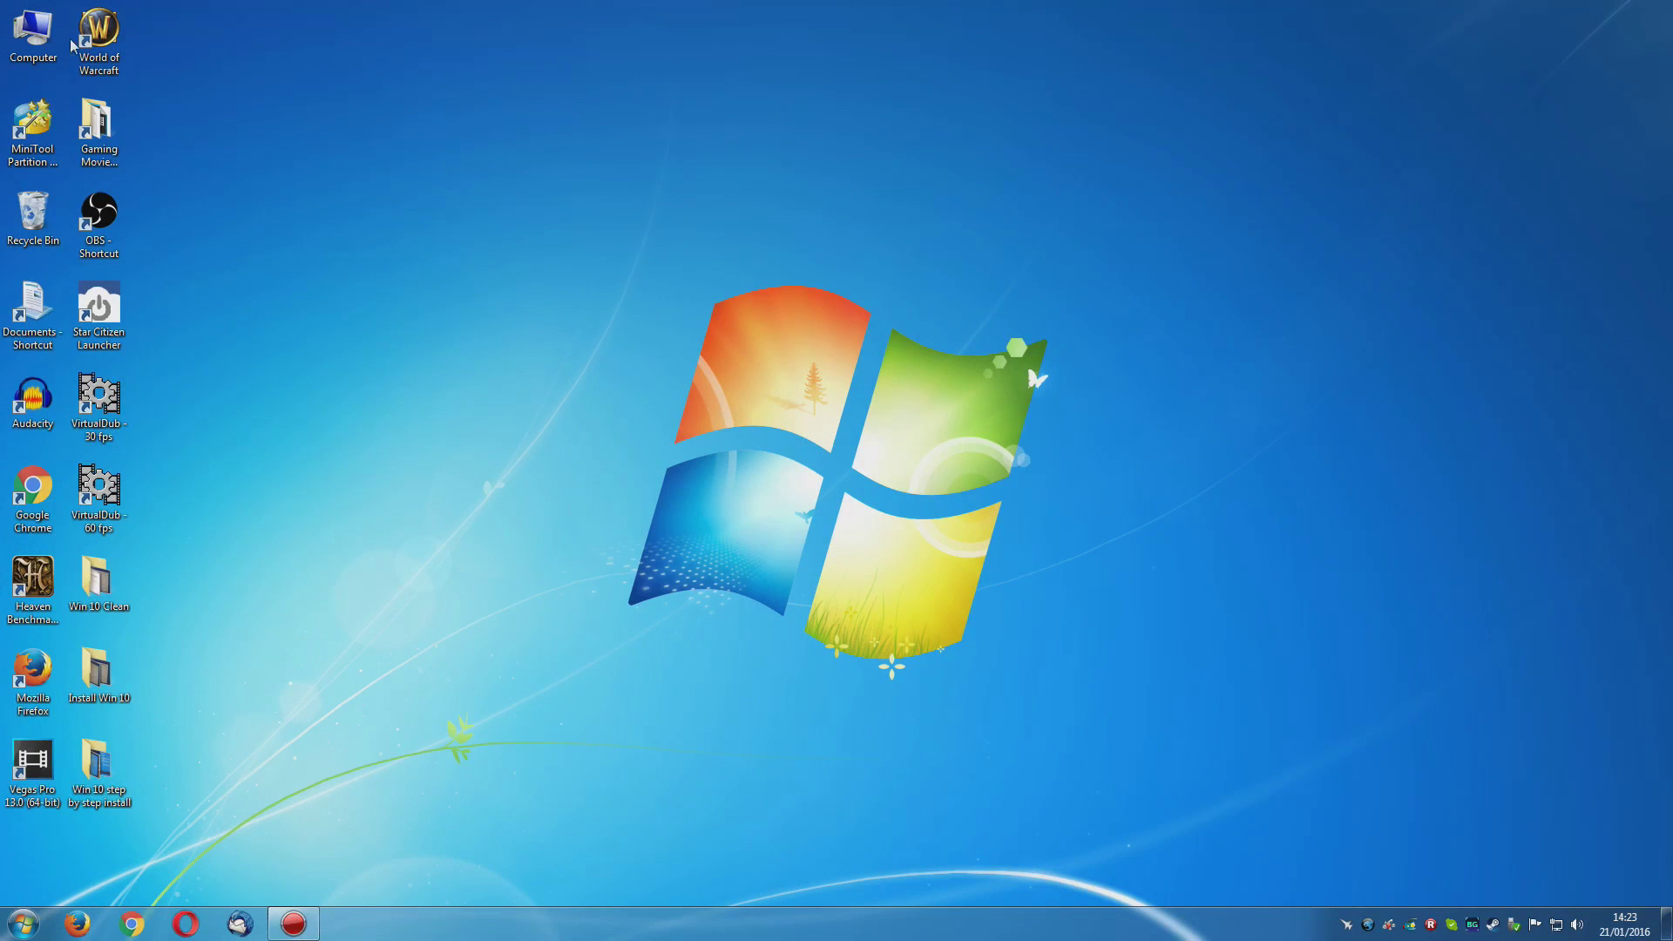
Step: Check Win10 (G:) in the Computer view, then launch MiniTool Partition Wizard
{"action": "double_click", "coordinate": [32, 33]}
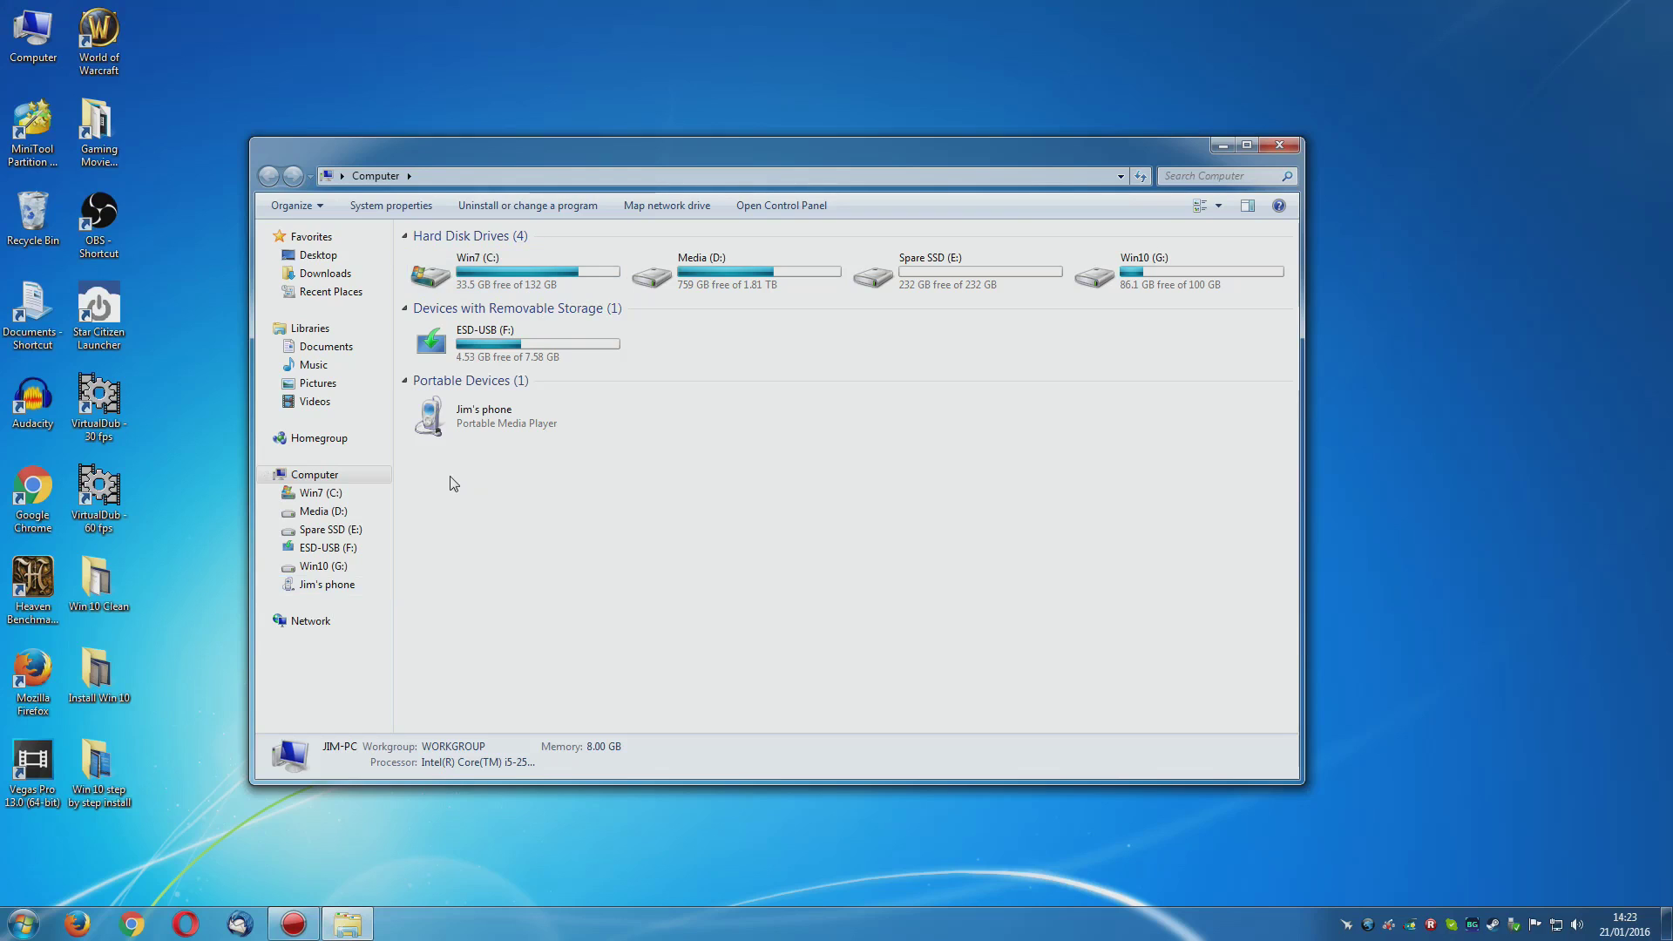
{"action": "double_click", "coordinate": [32, 126]}
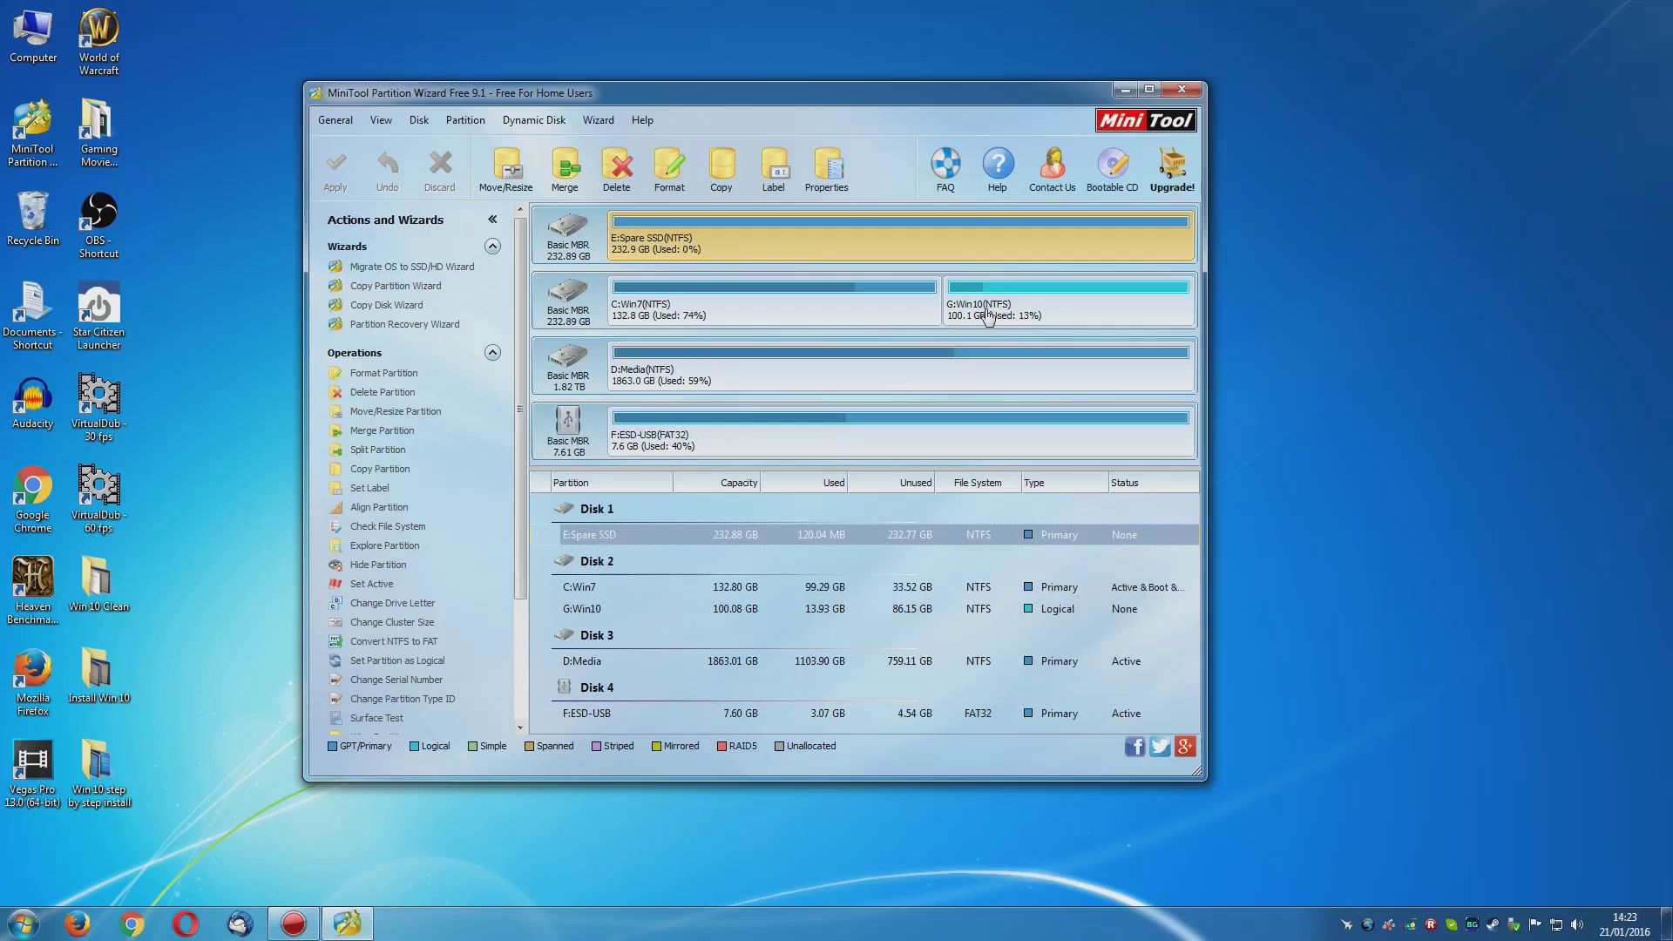
Step: Delete G:Win10, extend C:Win7 to the full 232.88 GB, and apply the changes
{"action": "right_click", "coordinate": [1083, 314]}
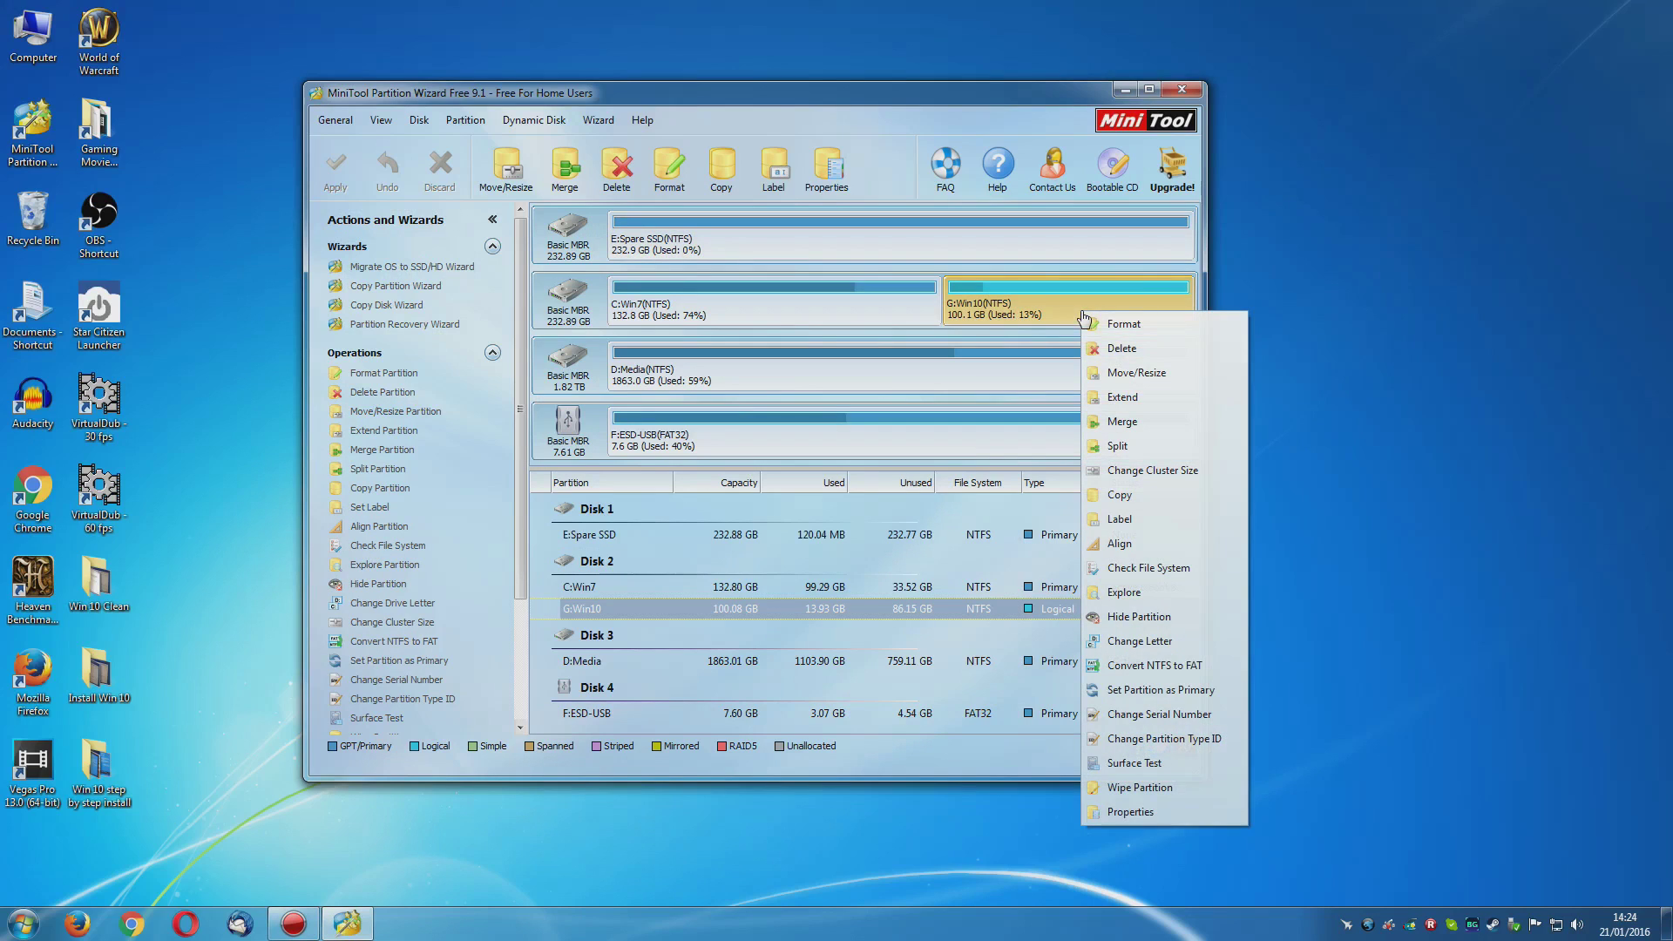
{"action": "left_click", "coordinate": [1122, 350]}
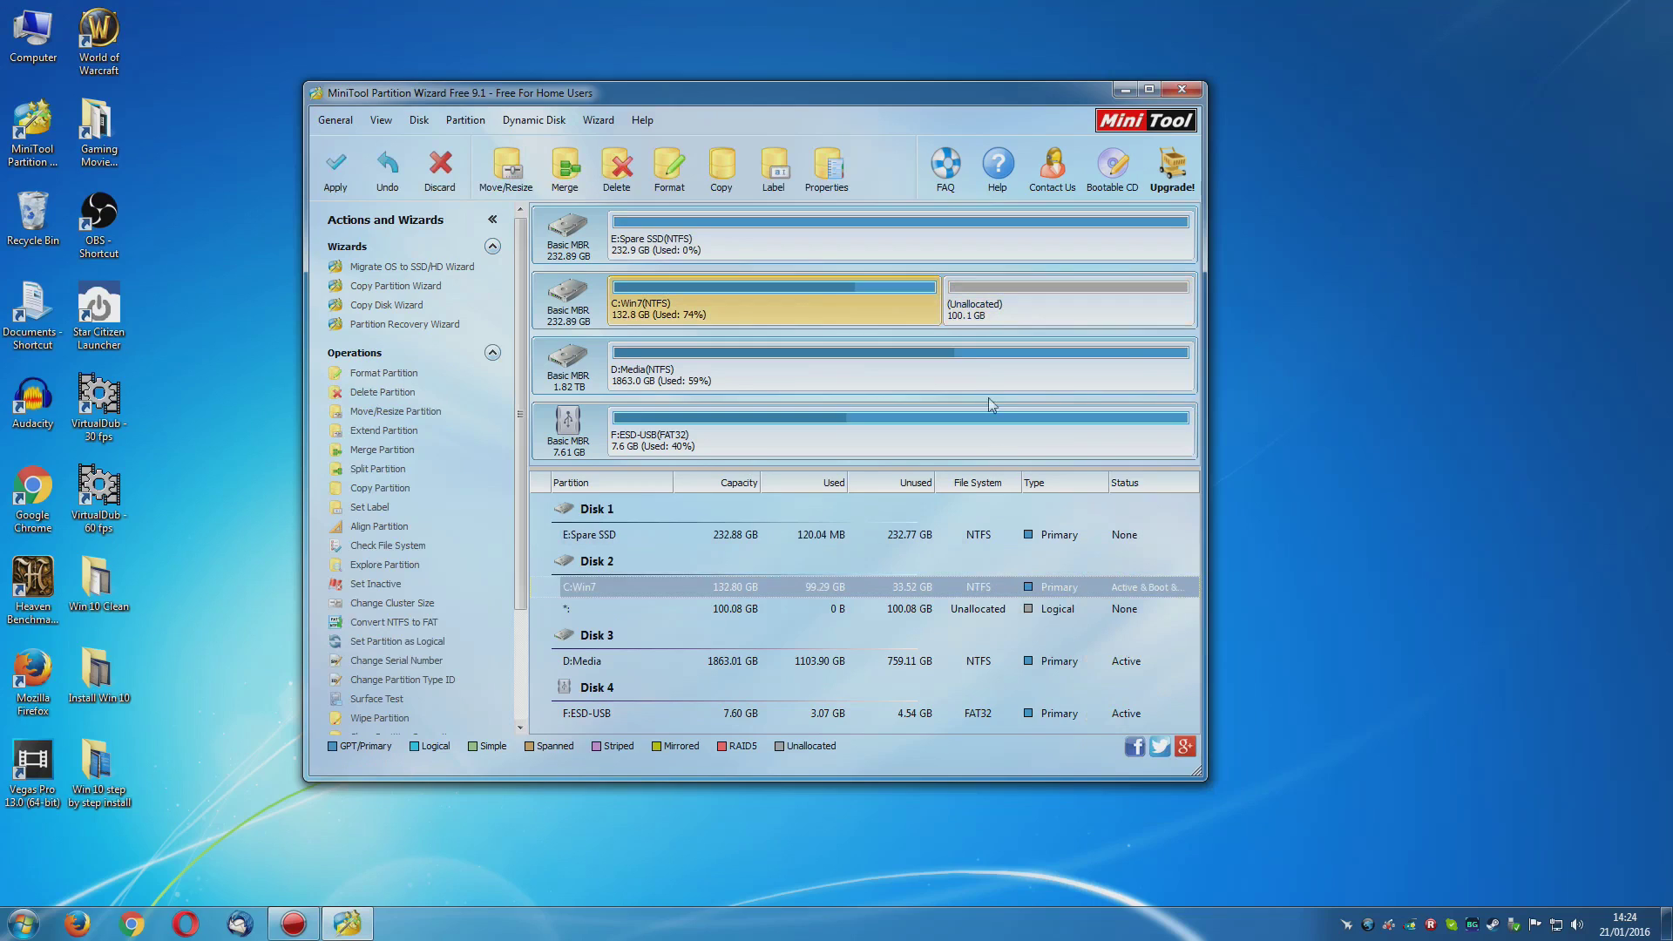
{"action": "left_click", "coordinate": [884, 314]}
{"action": "right_click", "coordinate": [813, 316]}
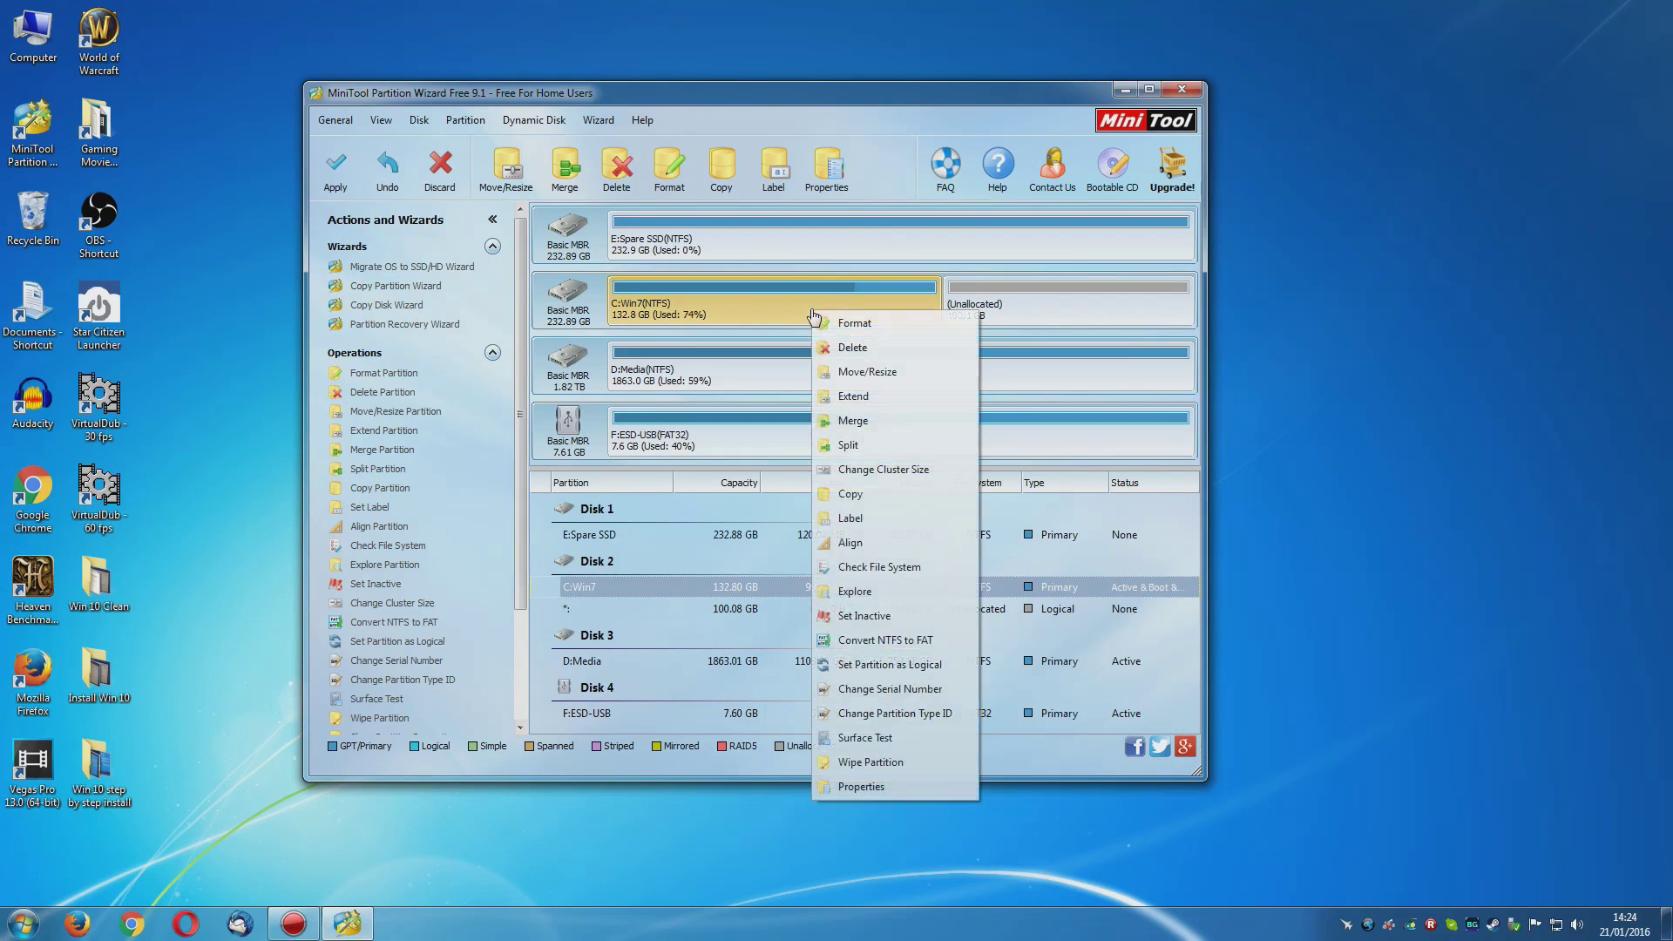
{"action": "left_click", "coordinate": [866, 373]}
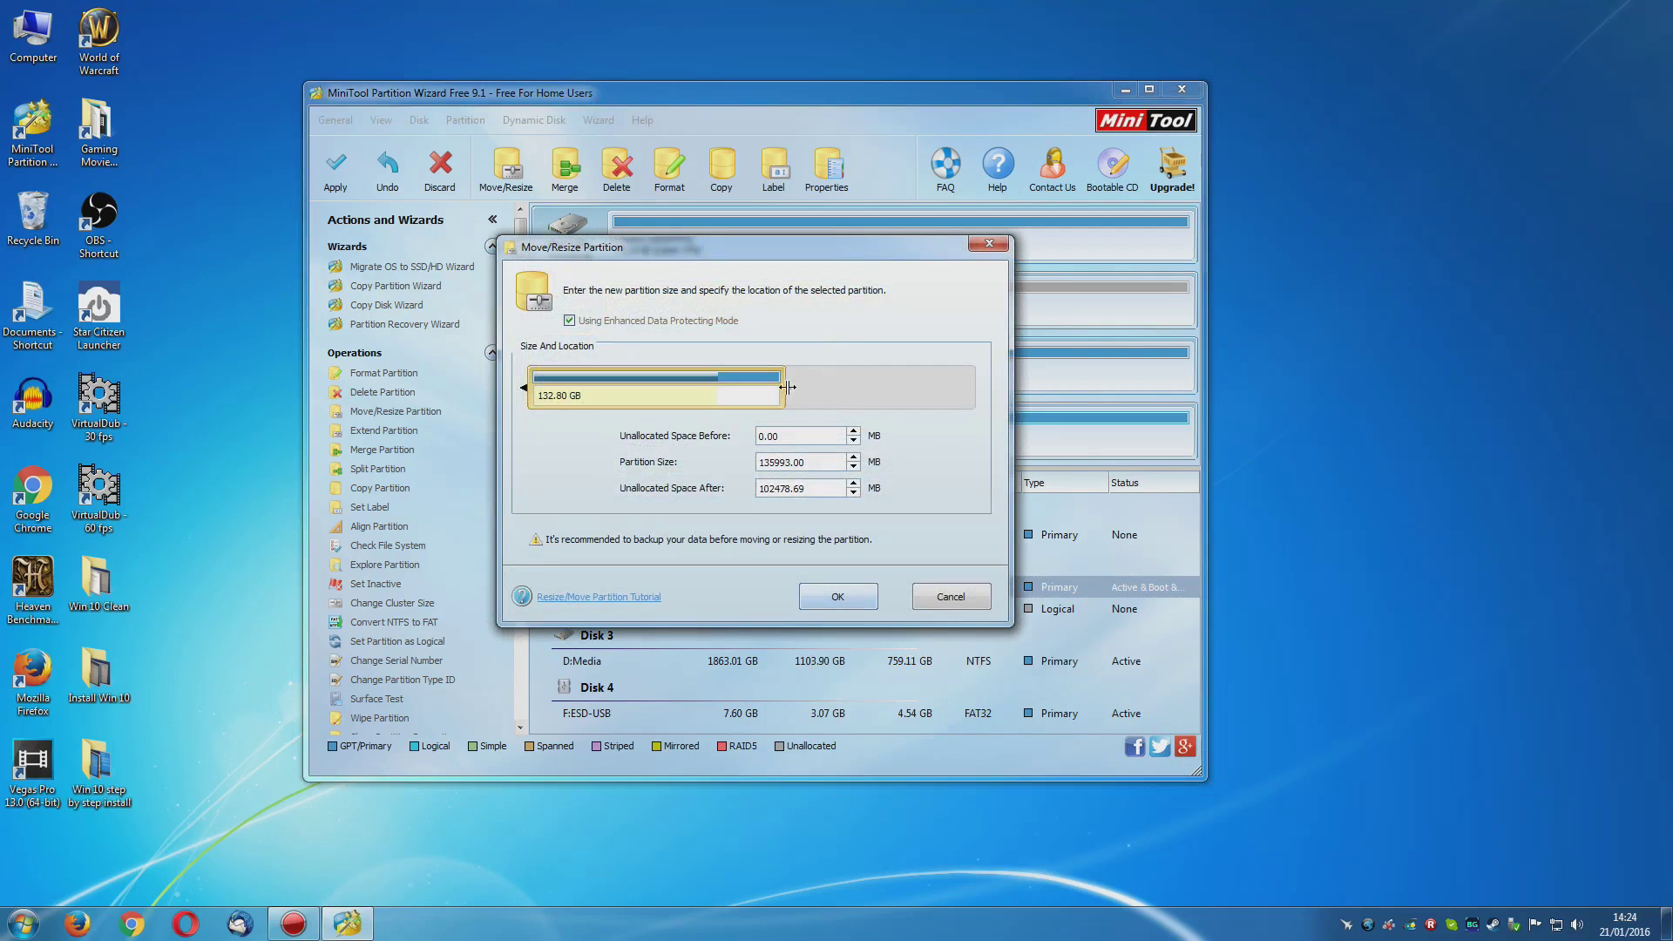
{"action": "left_click_drag", "start_coordinate": [787, 387], "coordinate": [984, 388]}
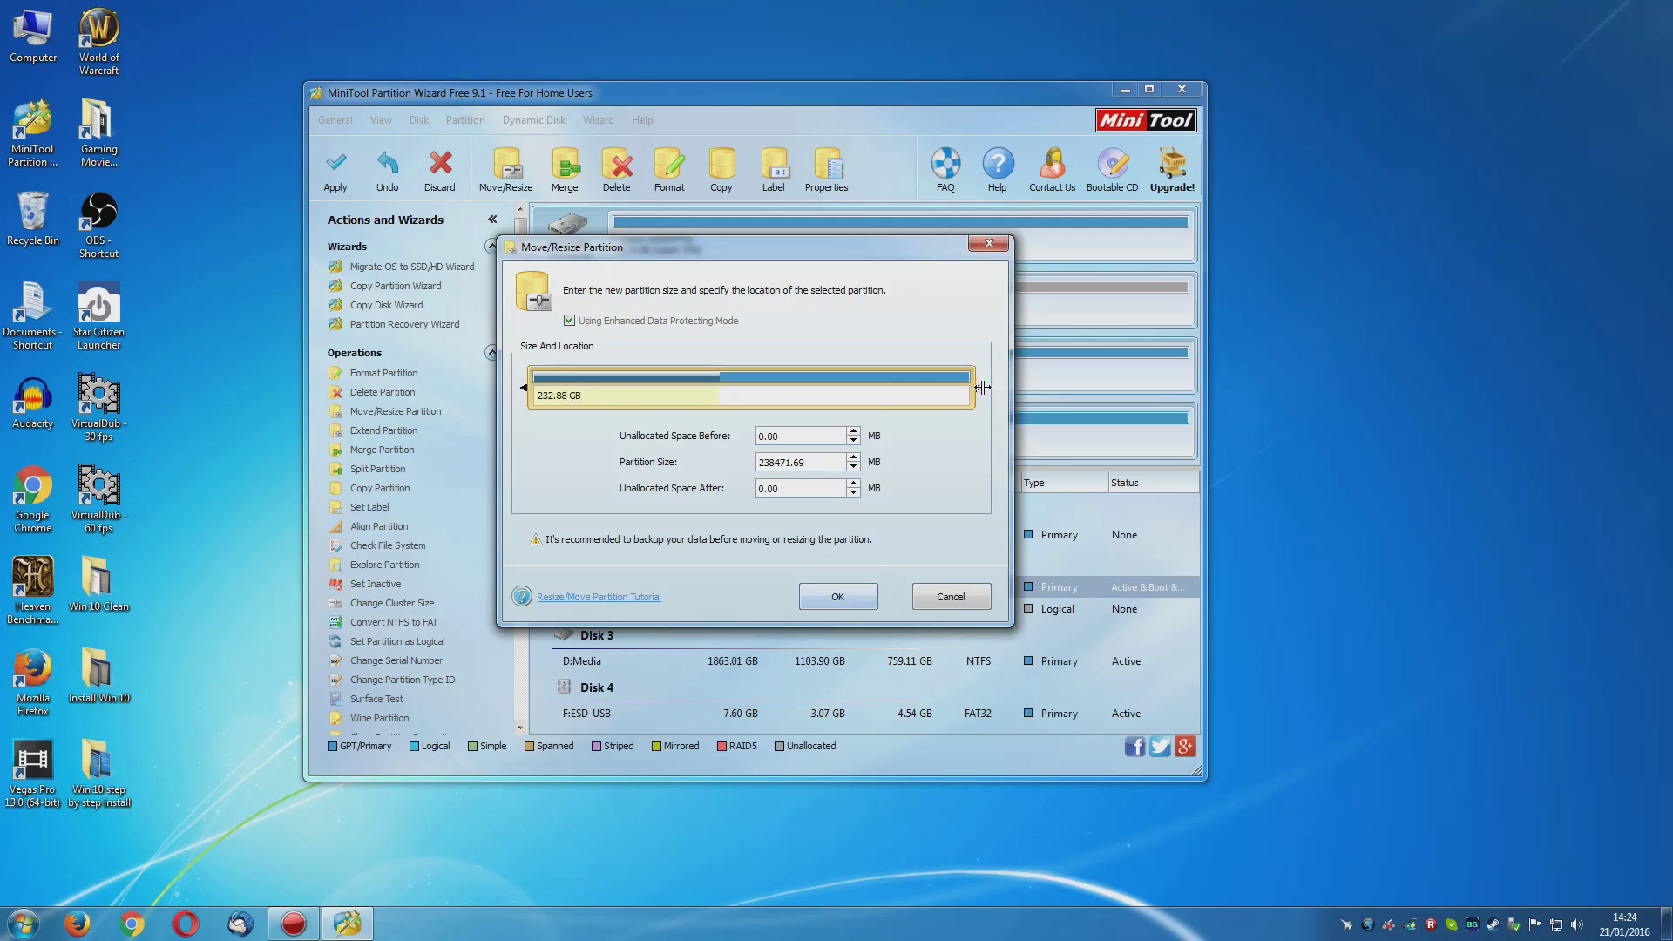
{"action": "left_click", "coordinate": [838, 596]}
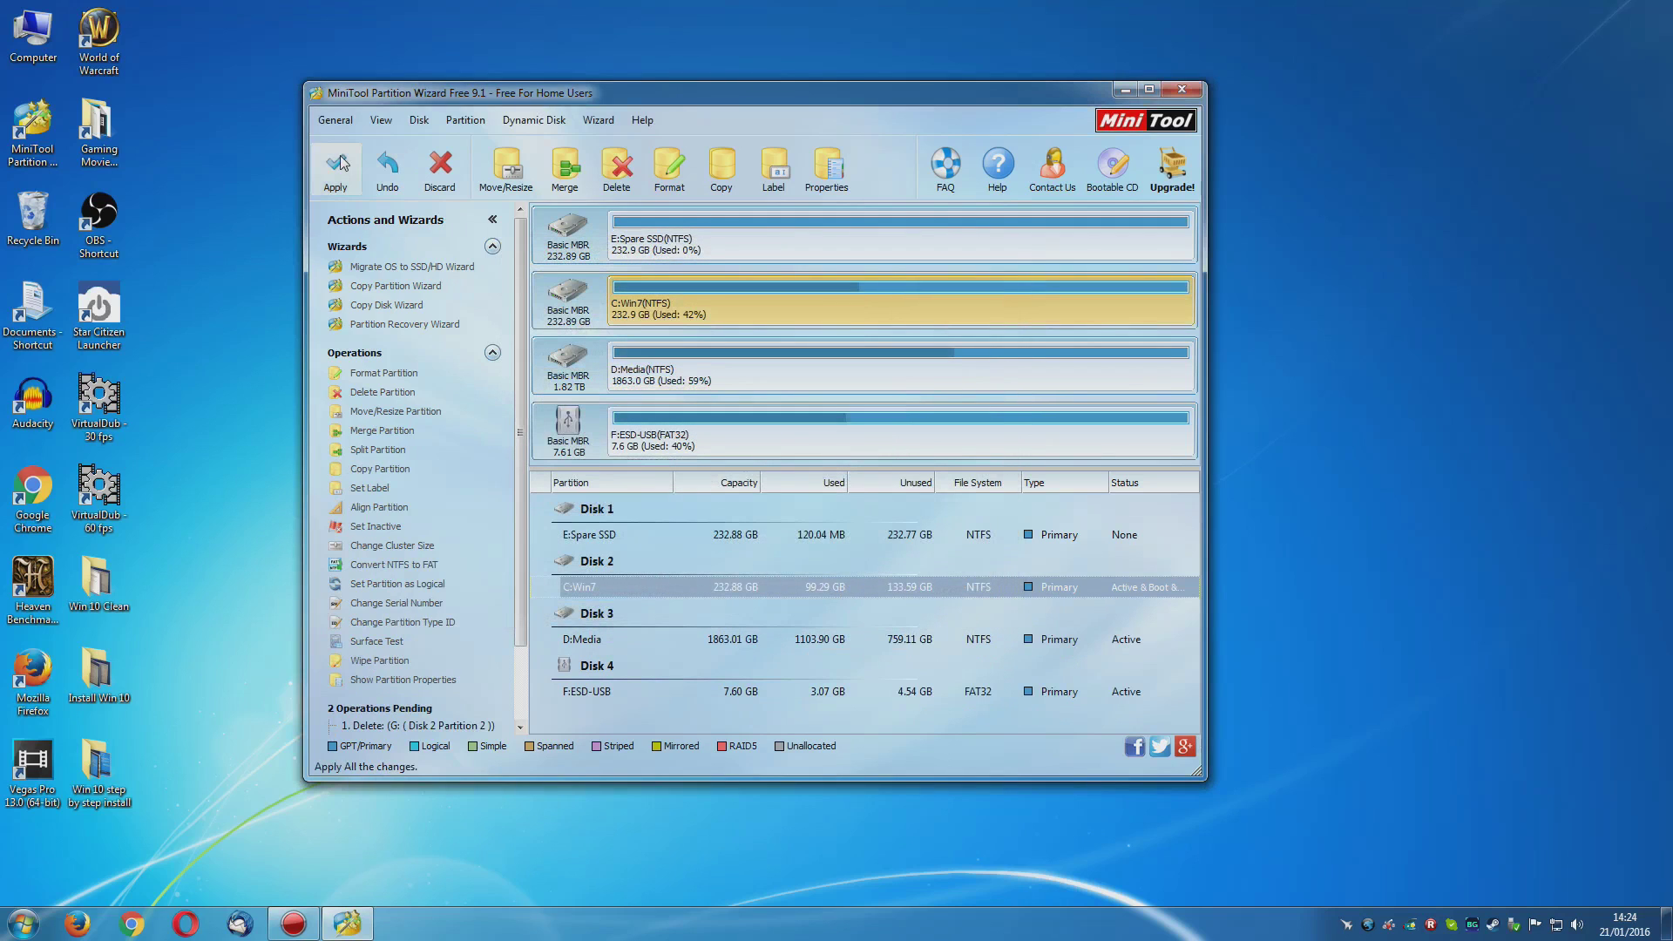
{"action": "left_click", "coordinate": [338, 166]}
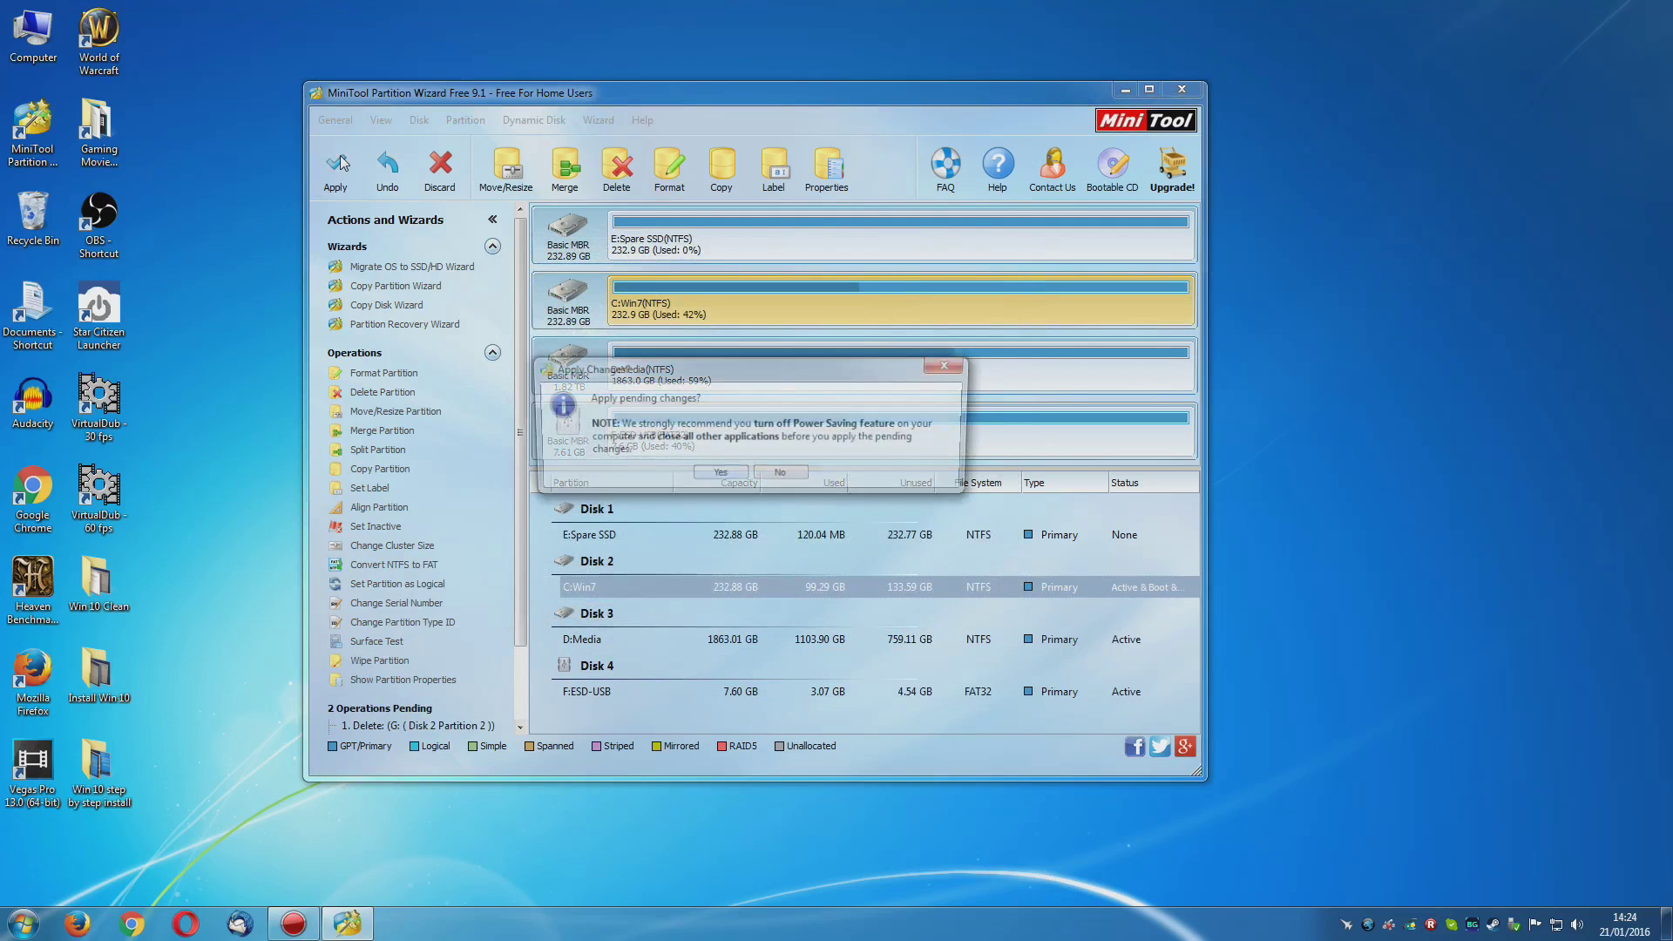
{"action": "left_click", "coordinate": [720, 475]}
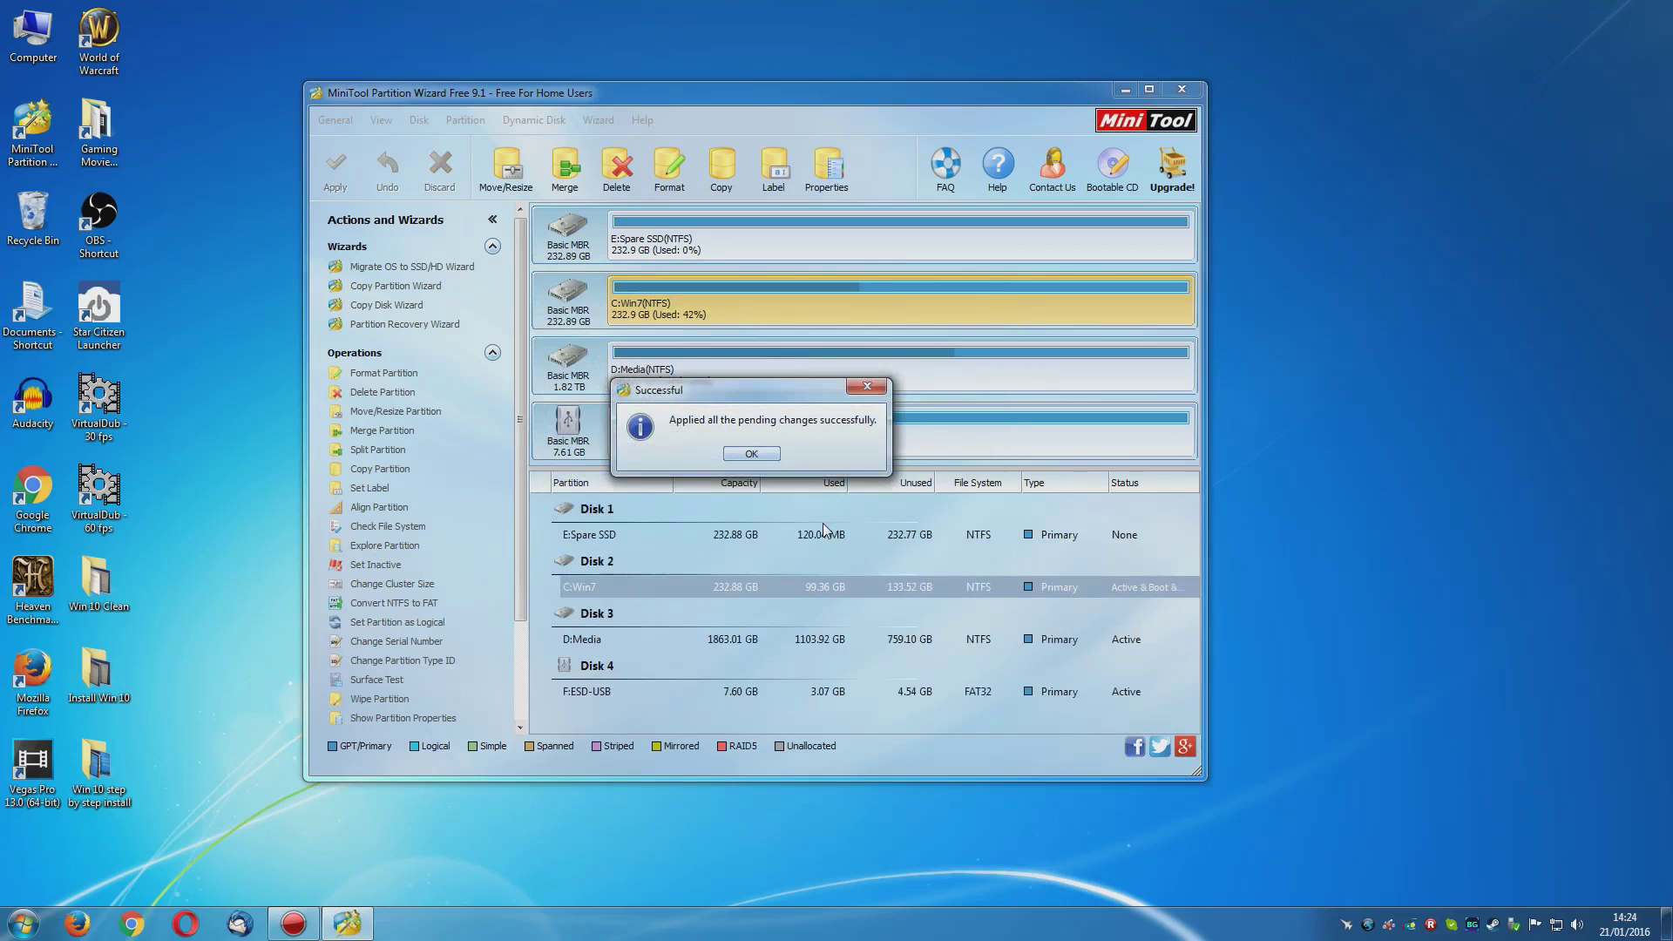
{"action": "left_click", "coordinate": [752, 454]}
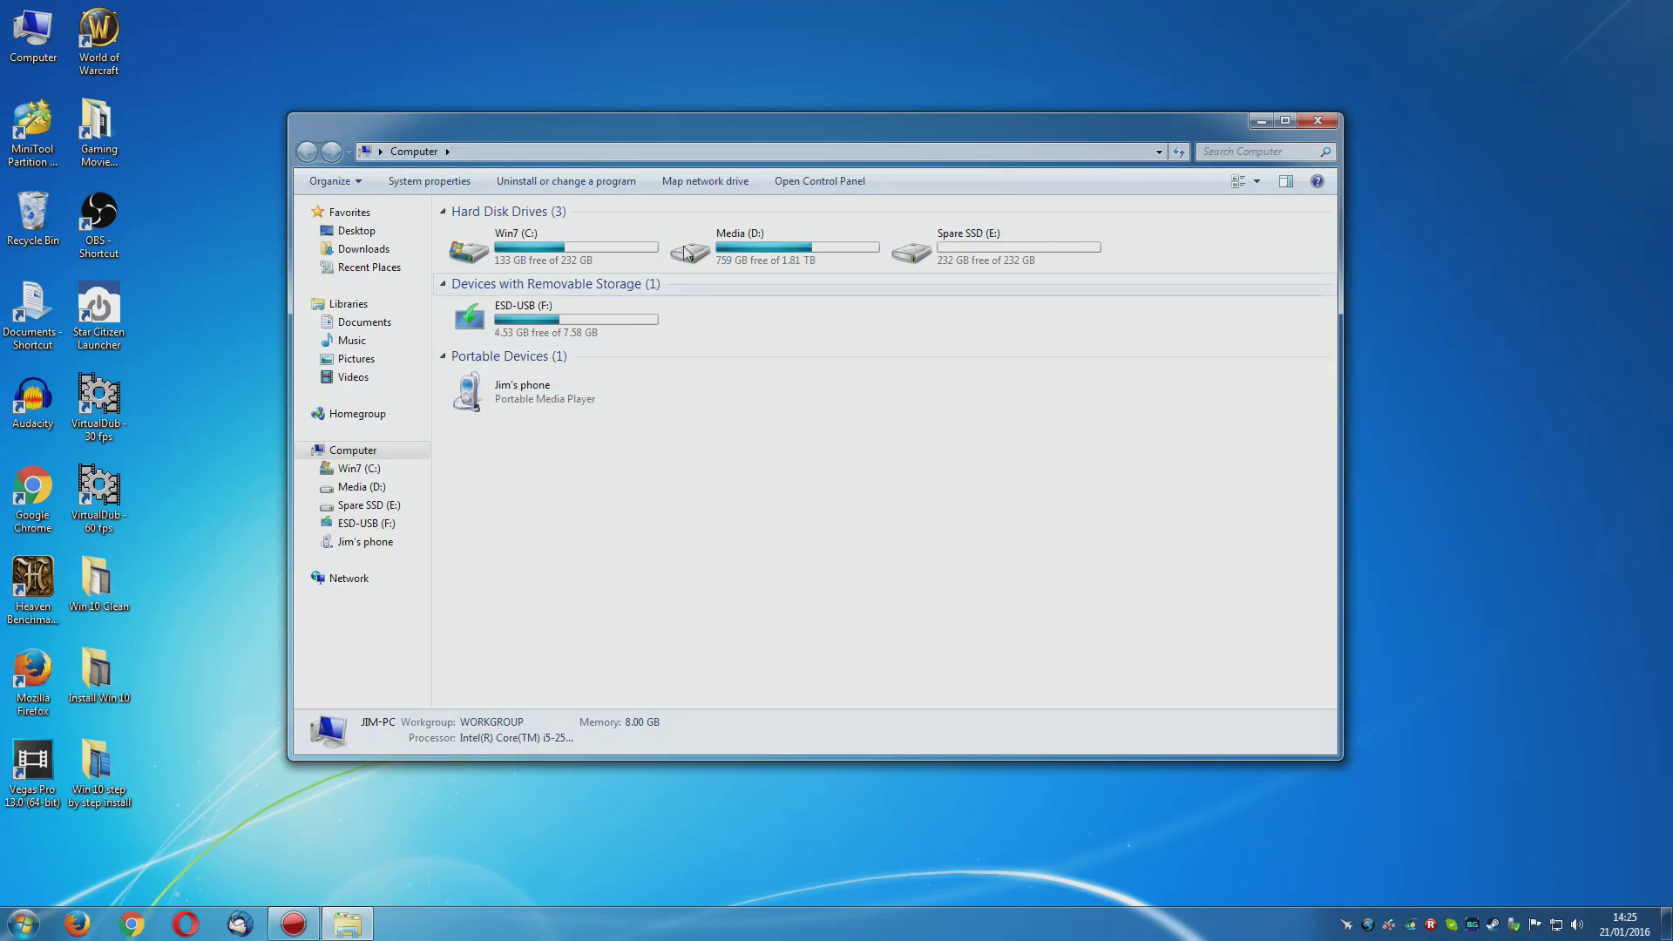